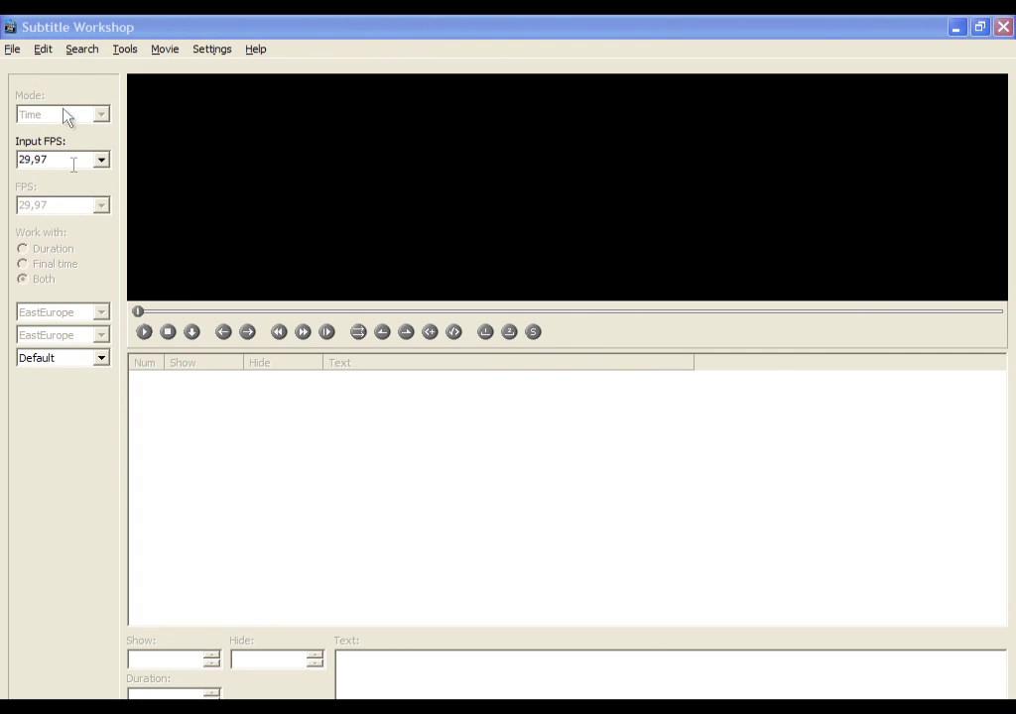
- Create a new subtitle file and save it on the Desktop in SubRip format as "Testing subtitles 1"
{"action": "left_click", "coordinate": [67, 33]}
{"action": "left_click", "coordinate": [12, 48]}
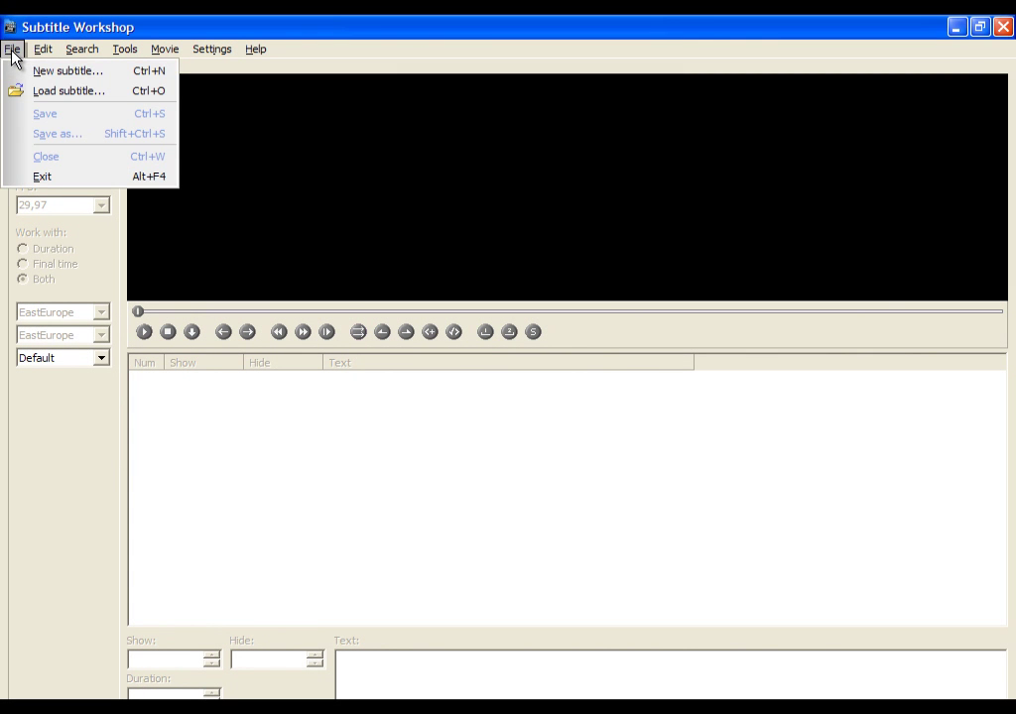
{"action": "left_click", "coordinate": [62, 71]}
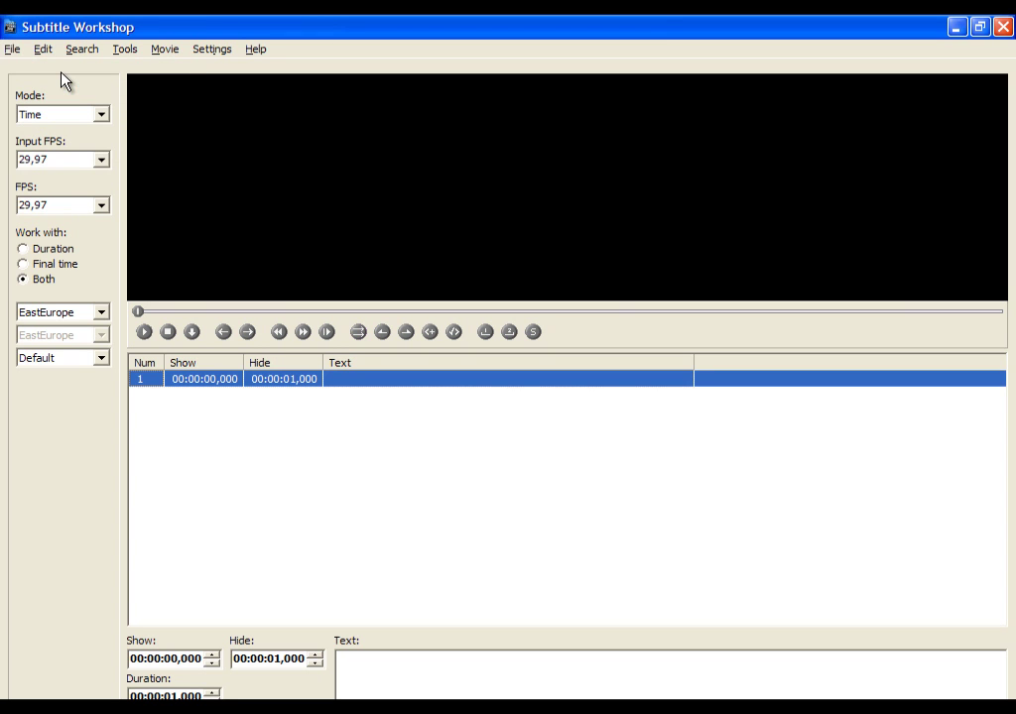
{"action": "left_click", "coordinate": [12, 49]}
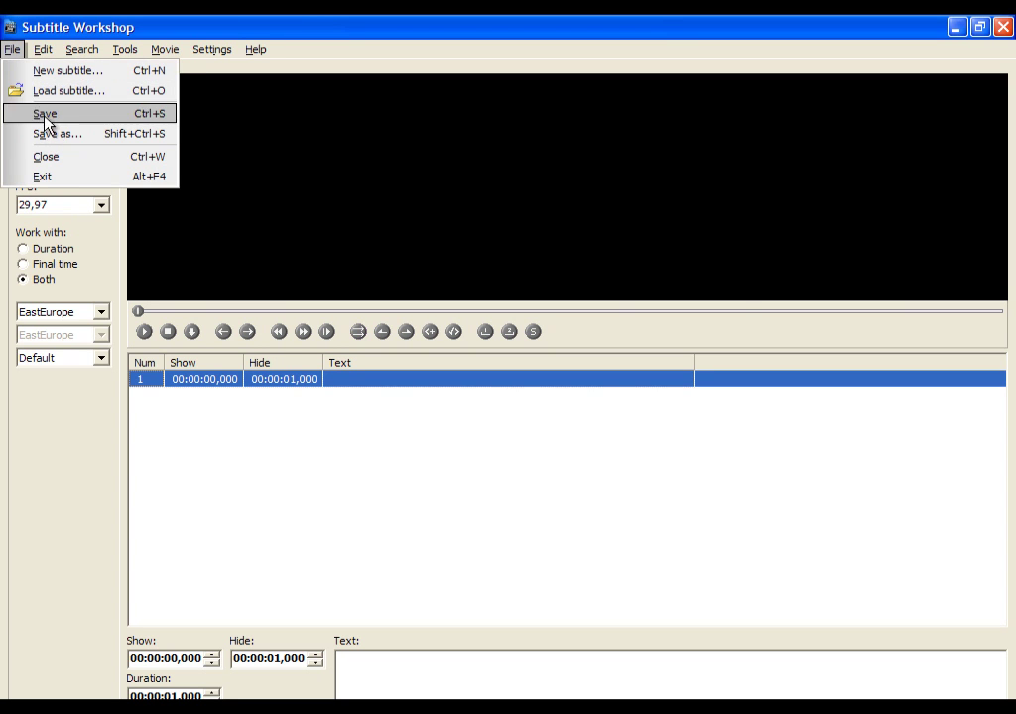
{"action": "left_click", "coordinate": [47, 136]}
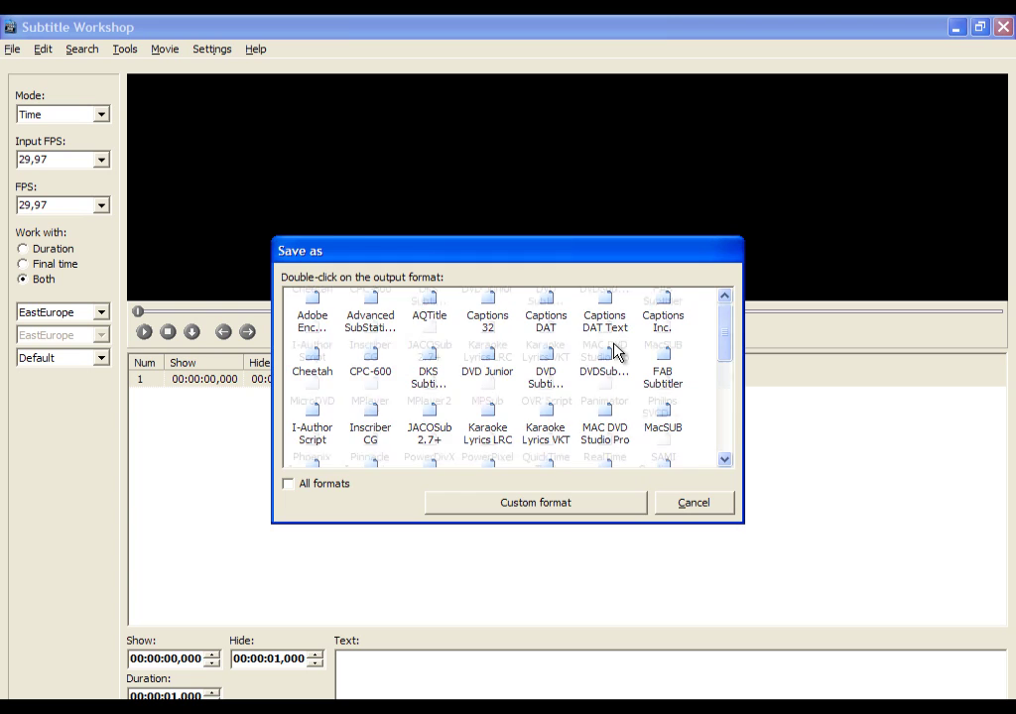
{"action": "scroll", "coordinate": [610, 352], "scroll_direction": "down", "scroll_amount": 5}
{"action": "double_click", "coordinate": [546, 375]}
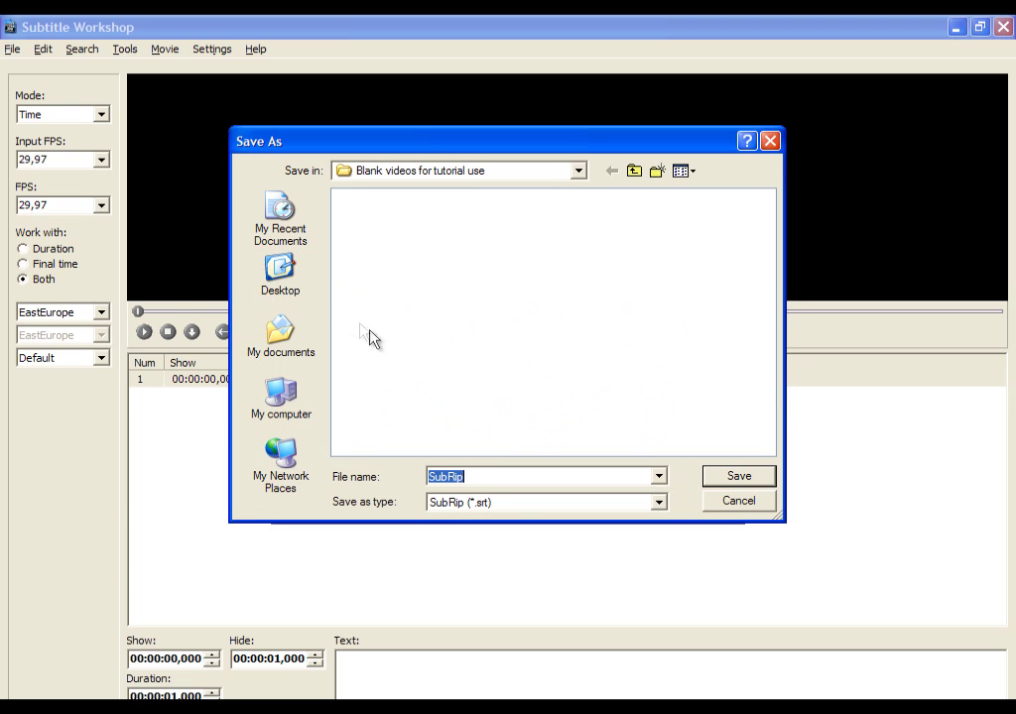
{"action": "left_click", "coordinate": [281, 270]}
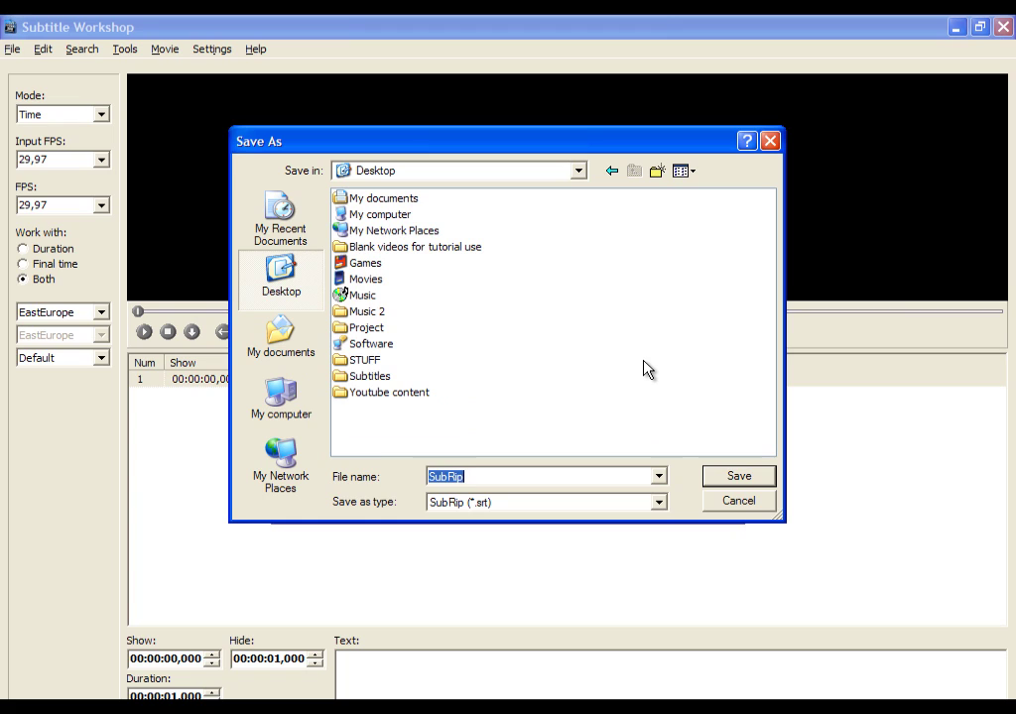
{"action": "type", "text": "Testing subtitles 1"}
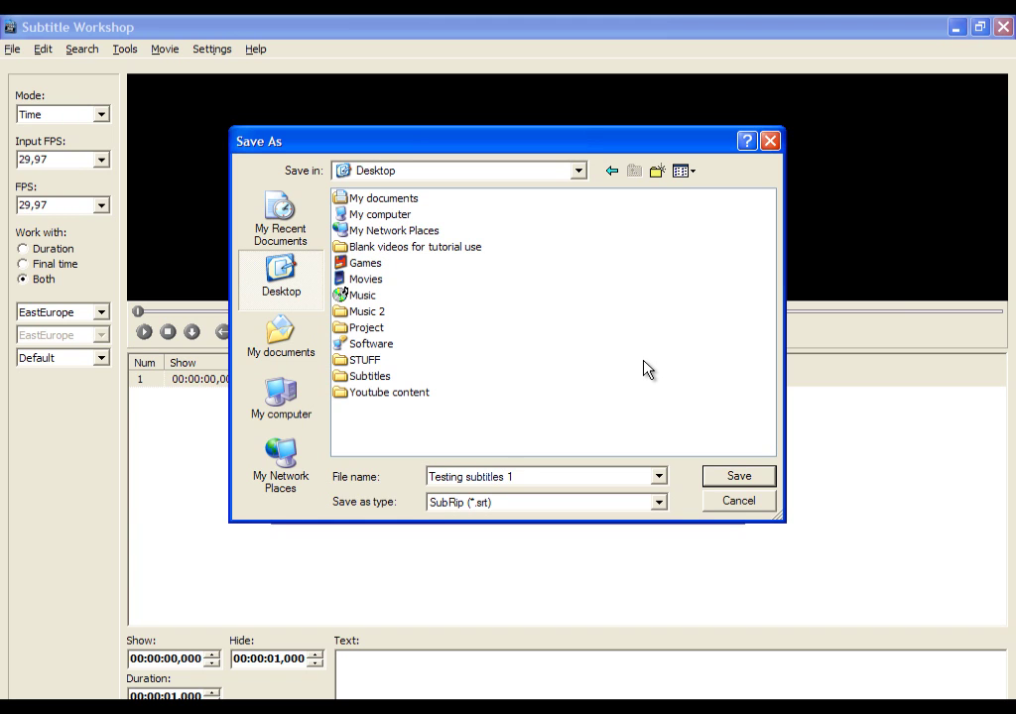
{"action": "key", "text": "Return"}
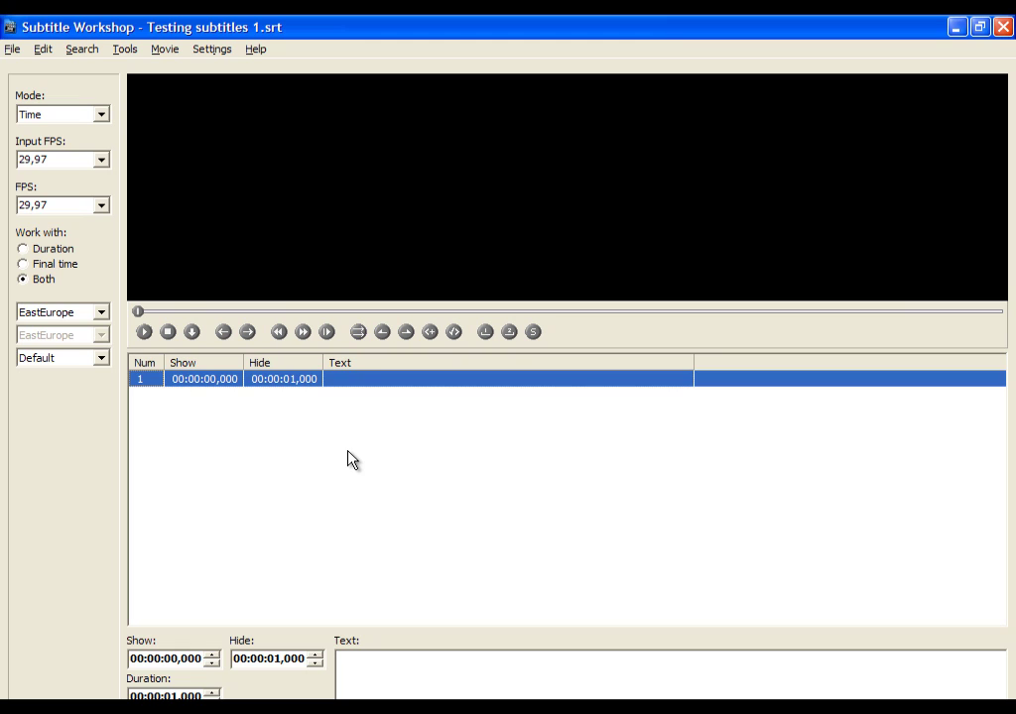
- Load the video "Blank movie 1 [test]" from the folder "Blank videos for tutorial use" and stop its playback
{"action": "left_click", "coordinate": [310, 440]}
{"action": "left_click", "coordinate": [363, 381]}
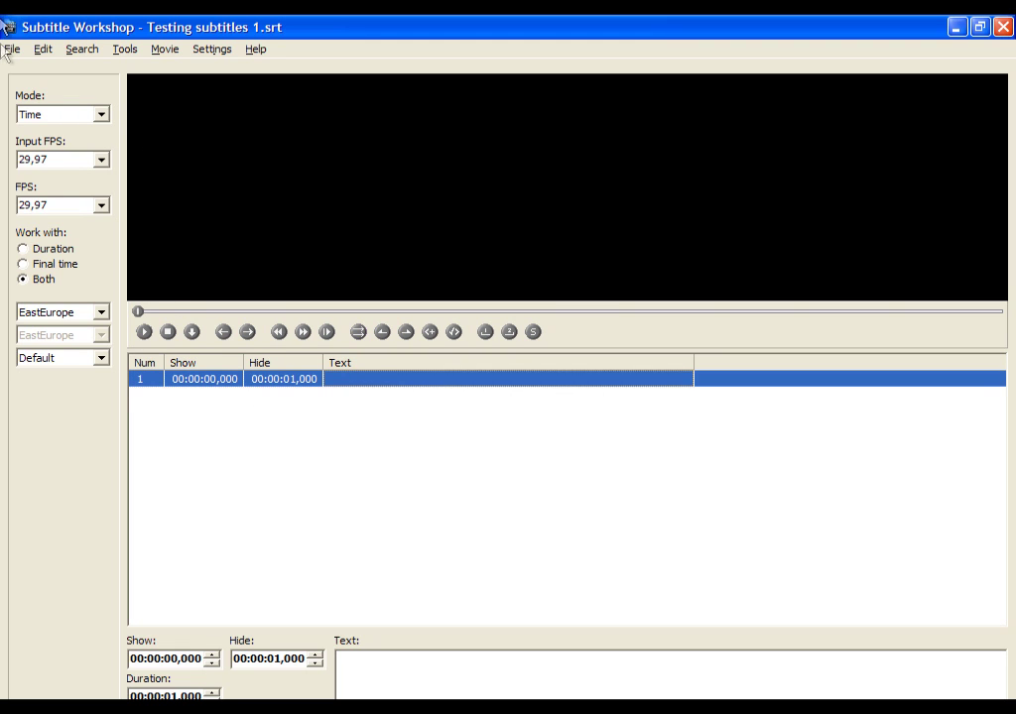
{"action": "left_click", "coordinate": [501, 676]}
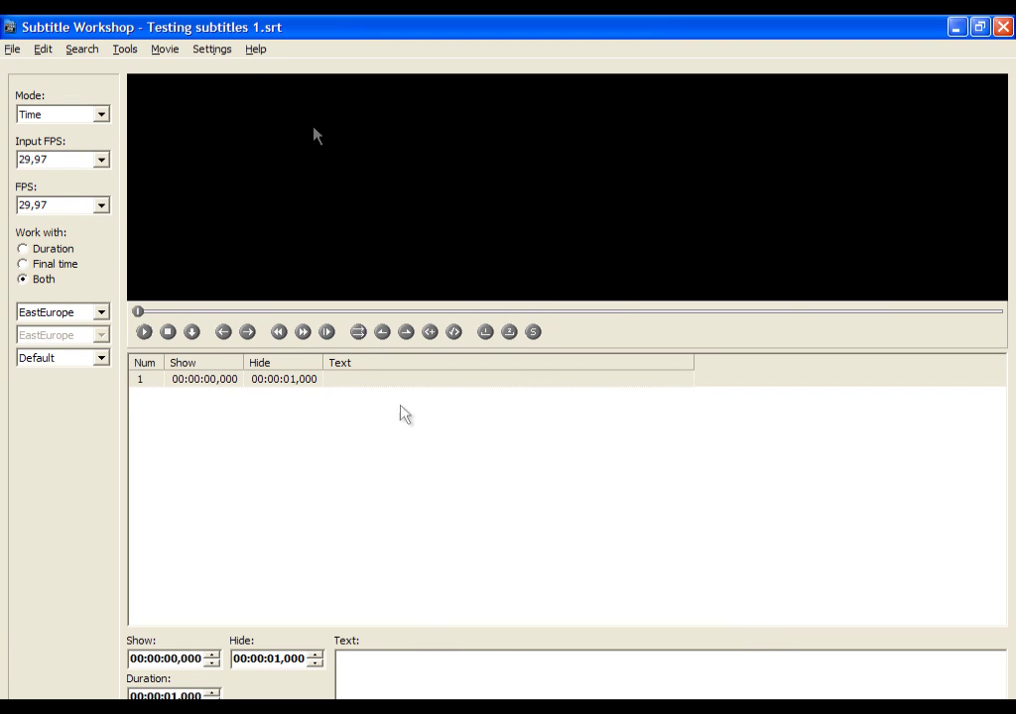
{"action": "left_click", "coordinate": [163, 52]}
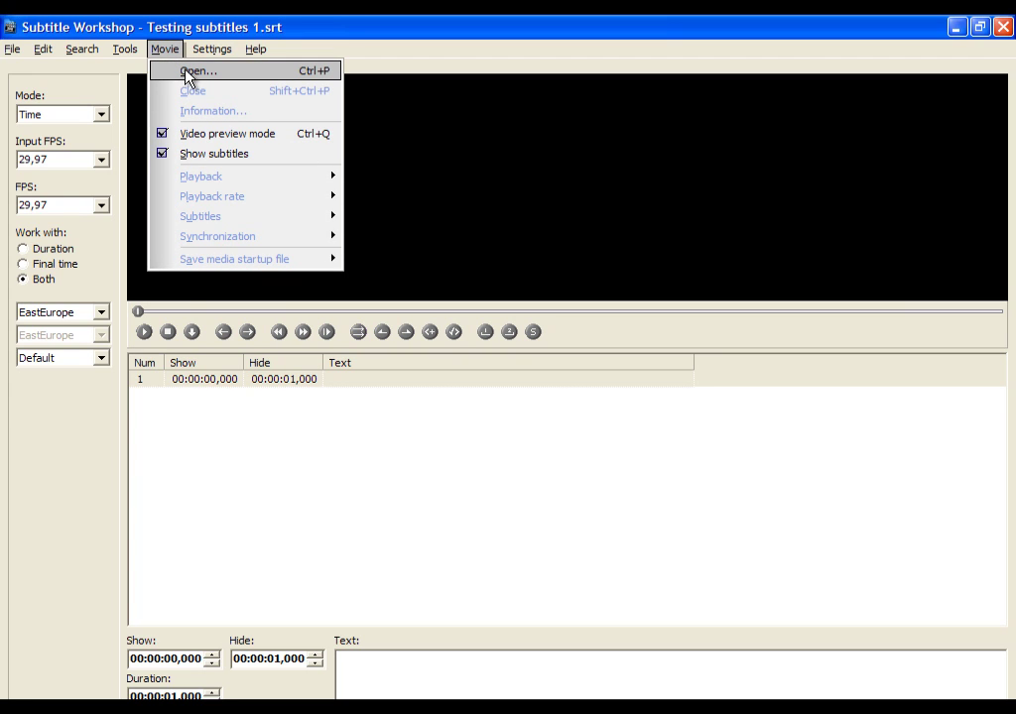
{"action": "left_click", "coordinate": [189, 72]}
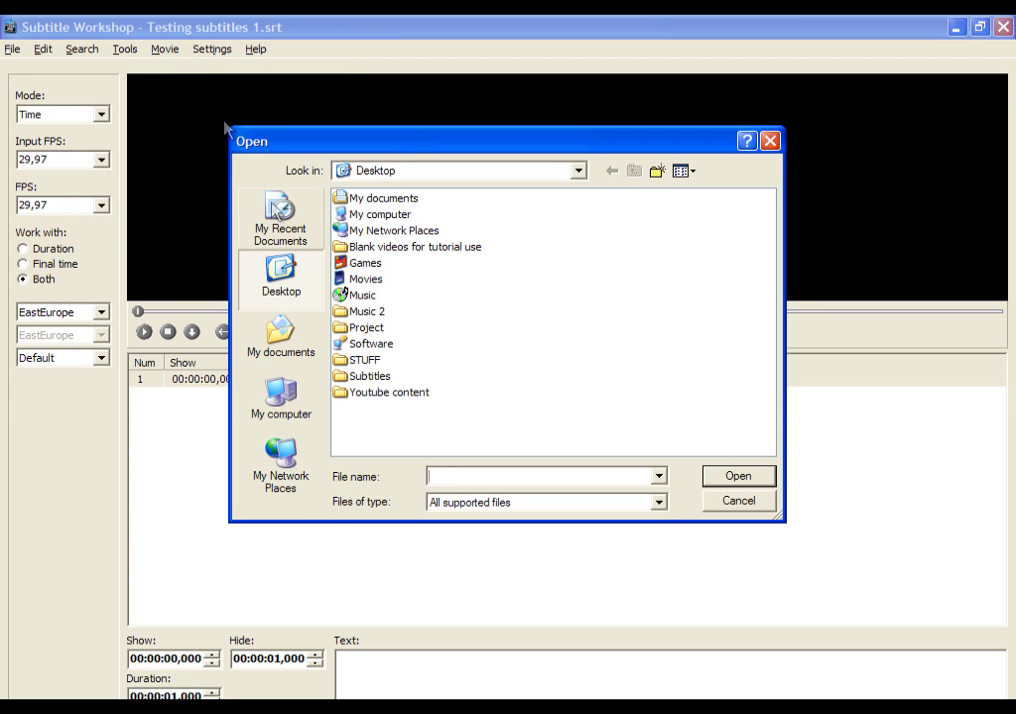
{"action": "double_click", "coordinate": [401, 246]}
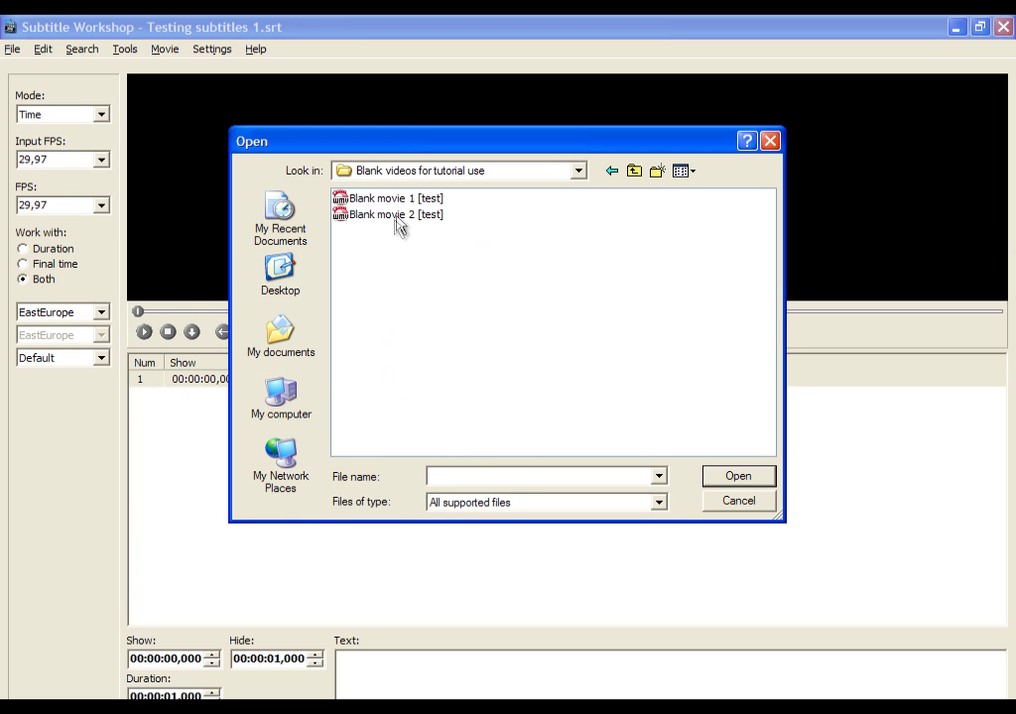
{"action": "left_click", "coordinate": [397, 216]}
{"action": "key", "text": "Up"}
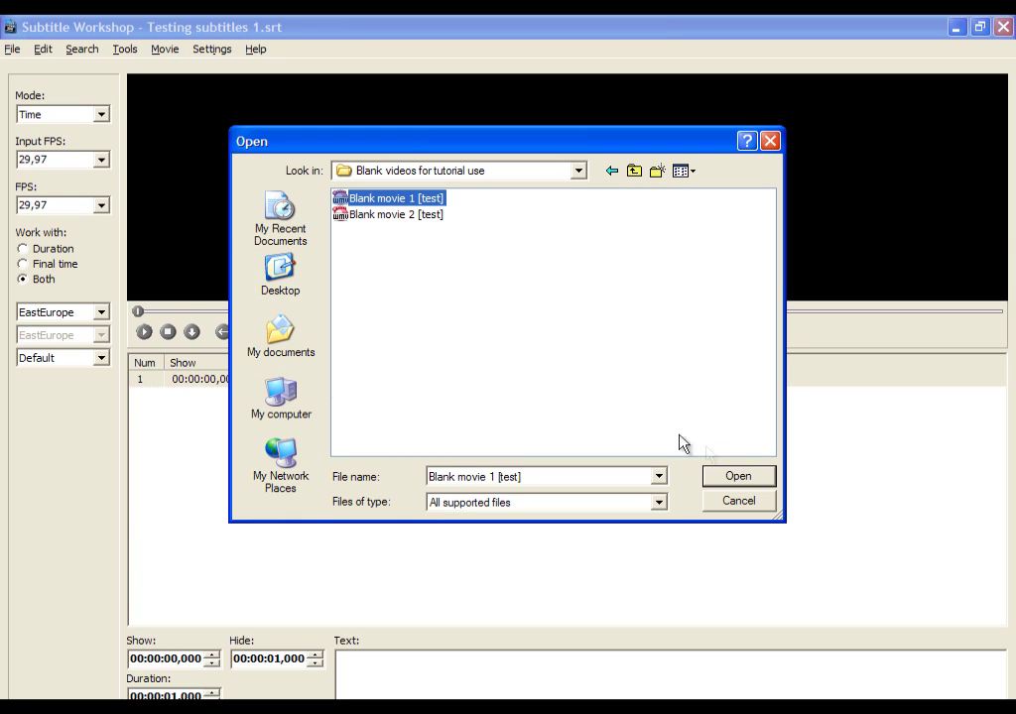
{"action": "left_click", "coordinate": [737, 479]}
{"action": "left_click", "coordinate": [168, 331]}
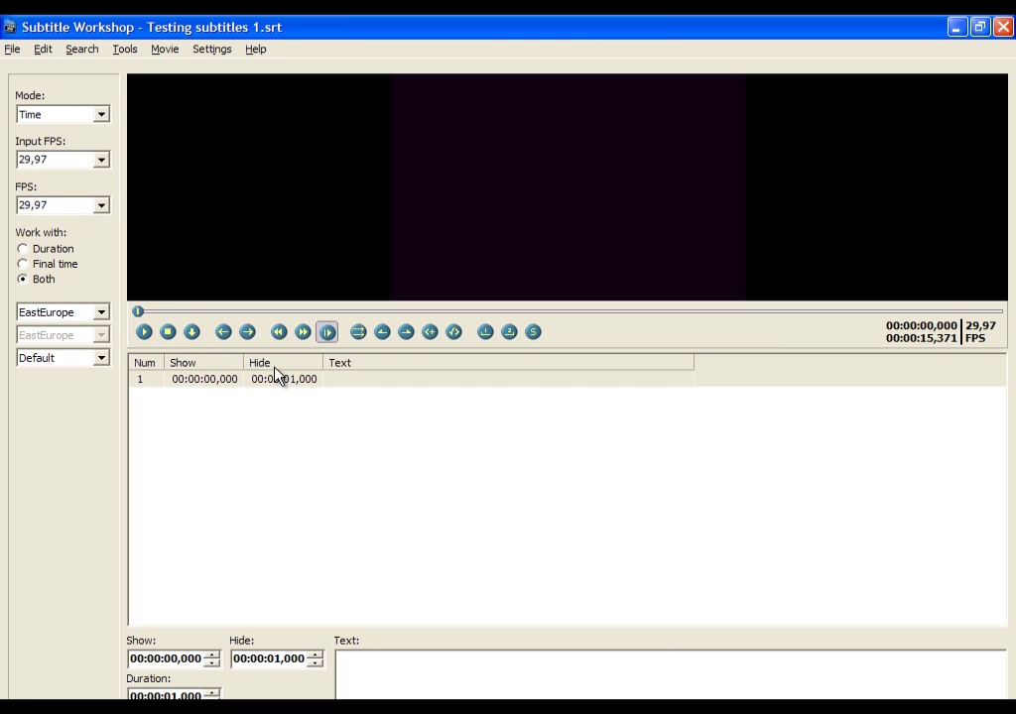
- Turn off the altered playback rate, play the movie from the start and pause it at about 6.7 seconds
{"action": "left_click", "coordinate": [327, 333]}
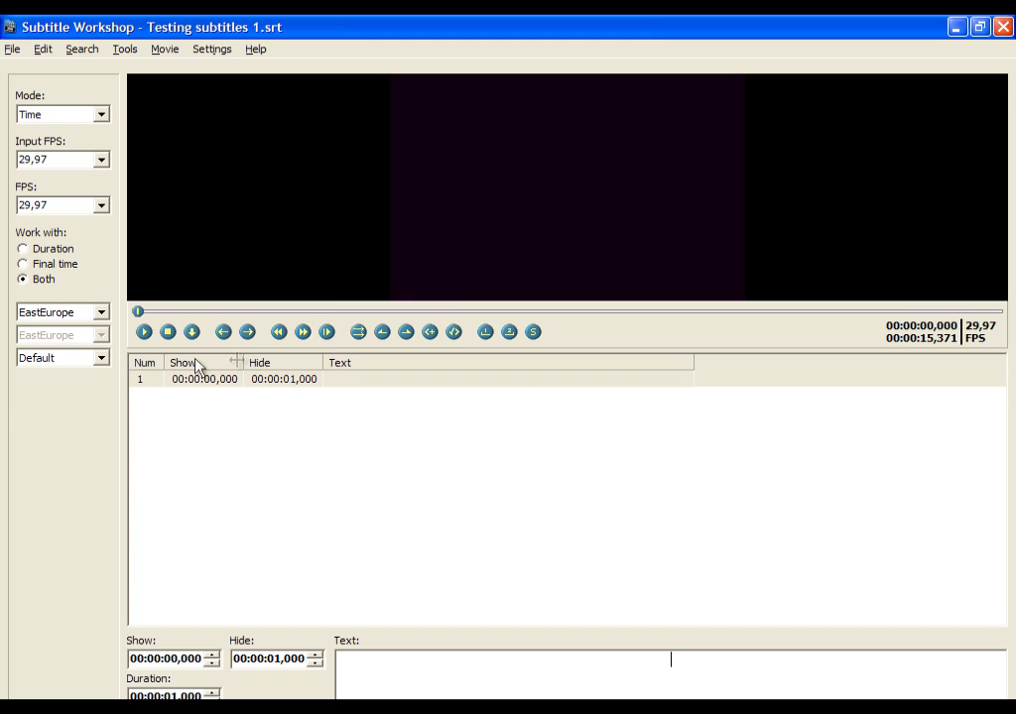
{"action": "left_click", "coordinate": [144, 334]}
{"action": "left_click", "coordinate": [144, 333]}
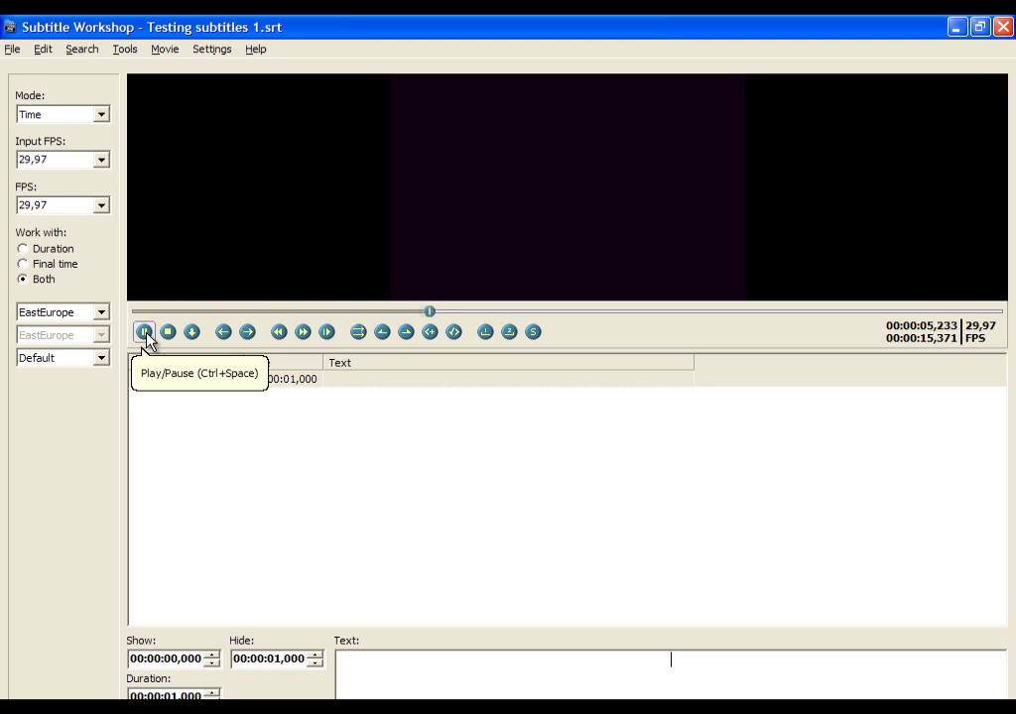
{"action": "left_click", "coordinate": [145, 334]}
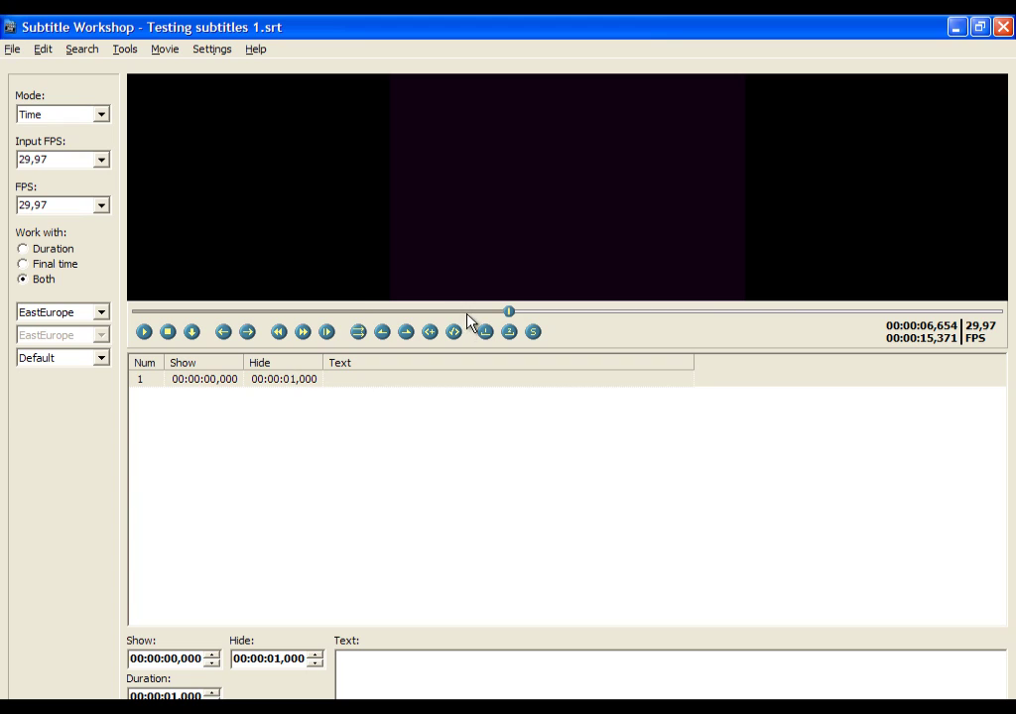
- Rewind and replay the movie in short stretches, pausing it at about 5.2 seconds
{"action": "left_click", "coordinate": [358, 332]}
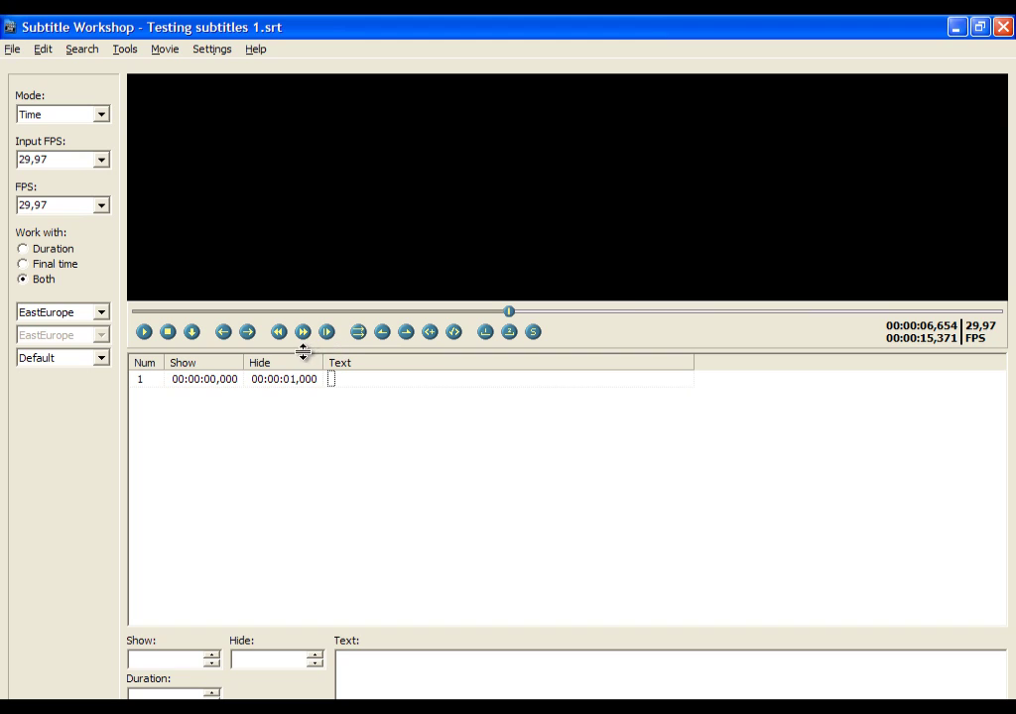
{"action": "left_click", "coordinate": [279, 334]}
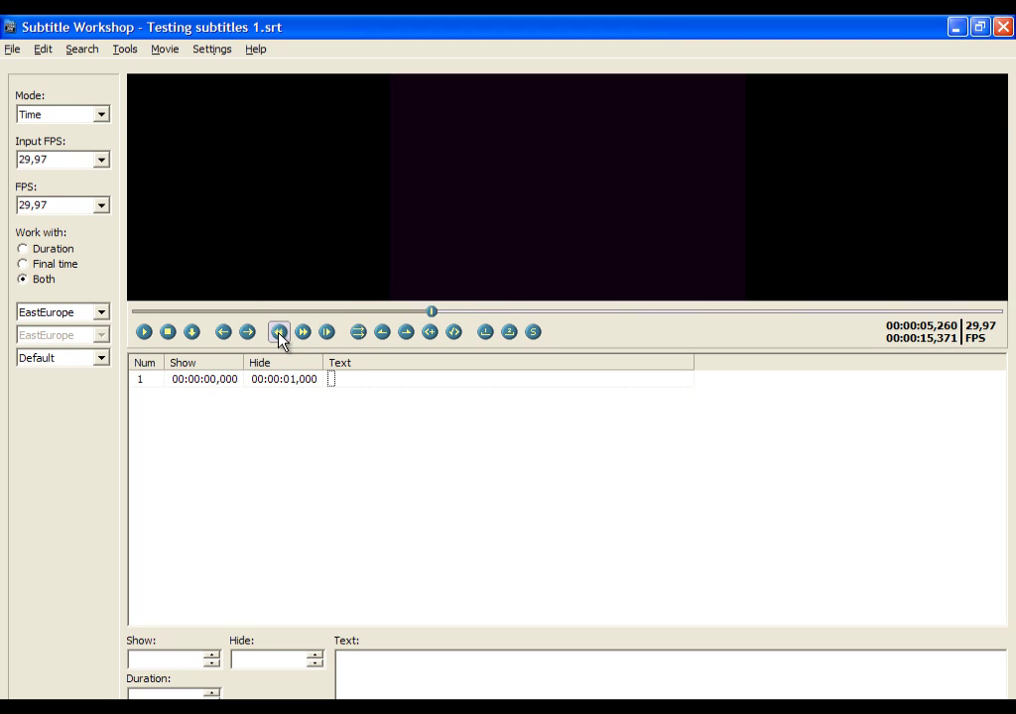
{"action": "left_click", "coordinate": [145, 333]}
{"action": "left_click", "coordinate": [147, 337]}
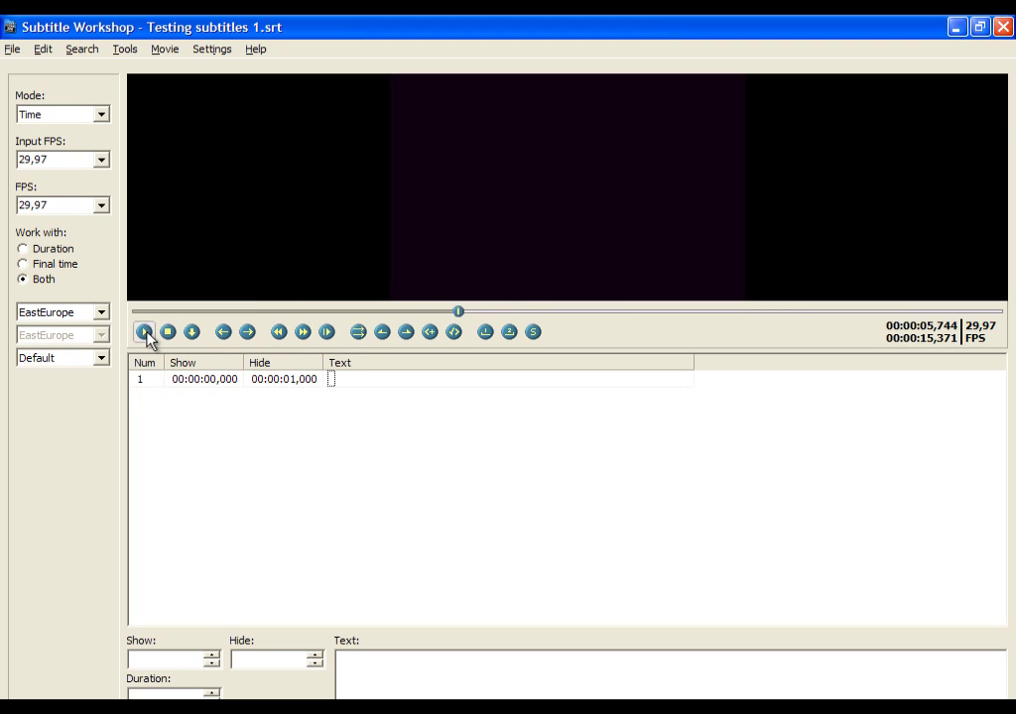
{"action": "left_click", "coordinate": [279, 333]}
{"action": "left_click", "coordinate": [145, 334]}
{"action": "left_click", "coordinate": [279, 334]}
{"action": "left_click", "coordinate": [144, 334]}
{"action": "left_click", "coordinate": [145, 334]}
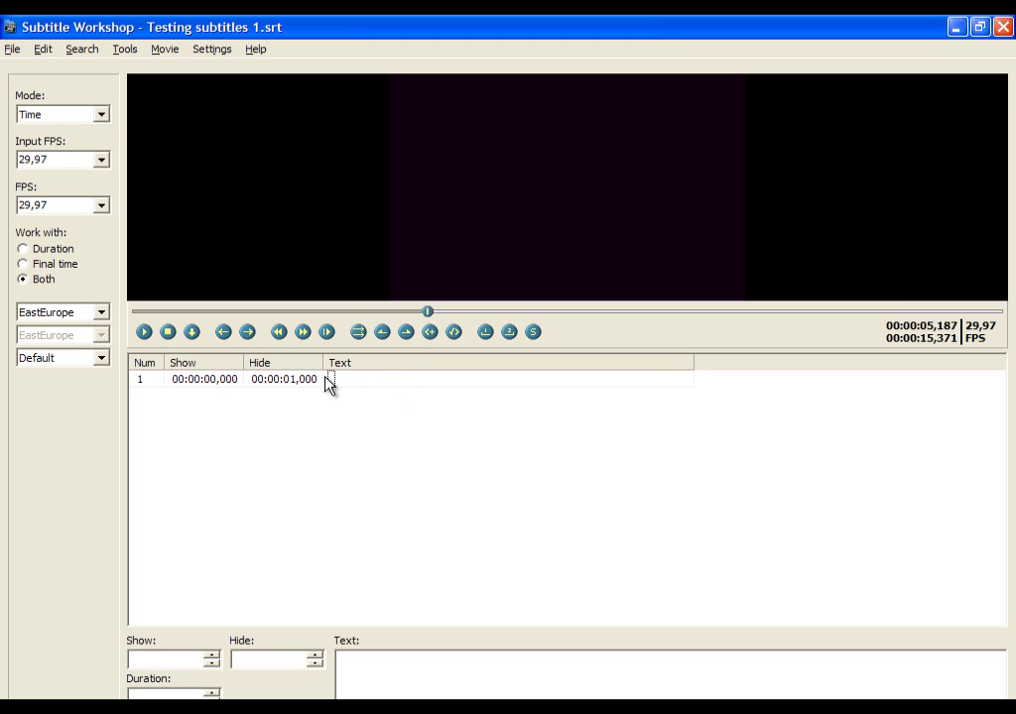
- Set the first subtitle's start time to the current movie position, 00:00:05,245, and play on to about 9.5 seconds
{"action": "left_click", "coordinate": [275, 383]}
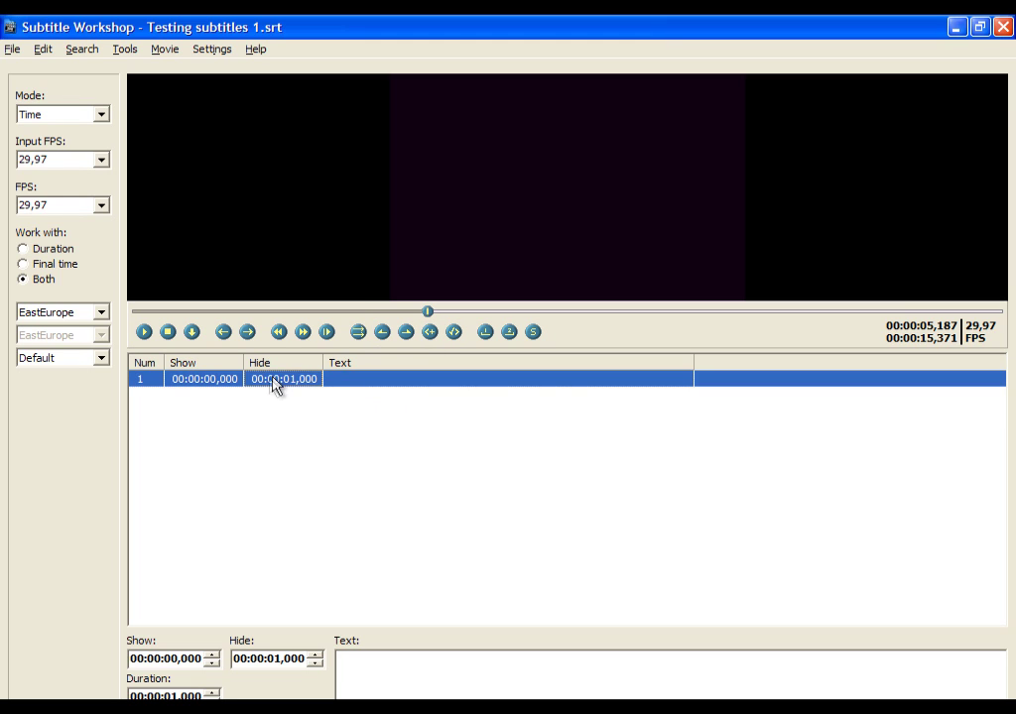
{"action": "left_click", "coordinate": [383, 334]}
{"action": "left_click", "coordinate": [145, 334]}
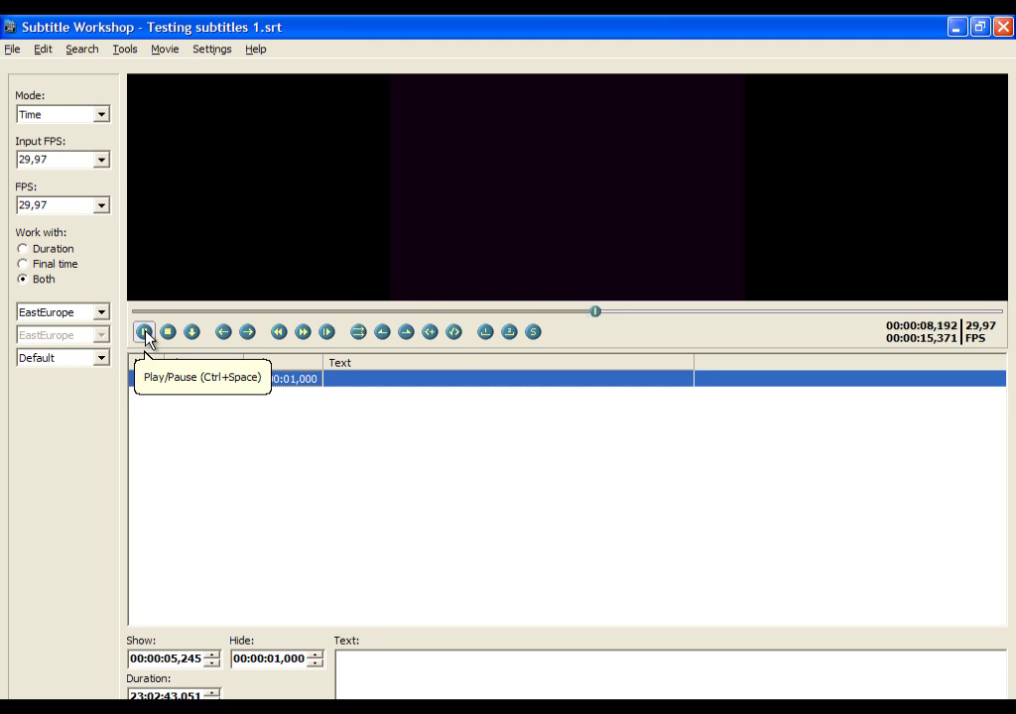
{"action": "left_click", "coordinate": [145, 333]}
- Enter the first subtitle's text on two lines: "Today you will learn" and "everything you need to know about subtitle workshop"
{"action": "left_click", "coordinate": [398, 686]}
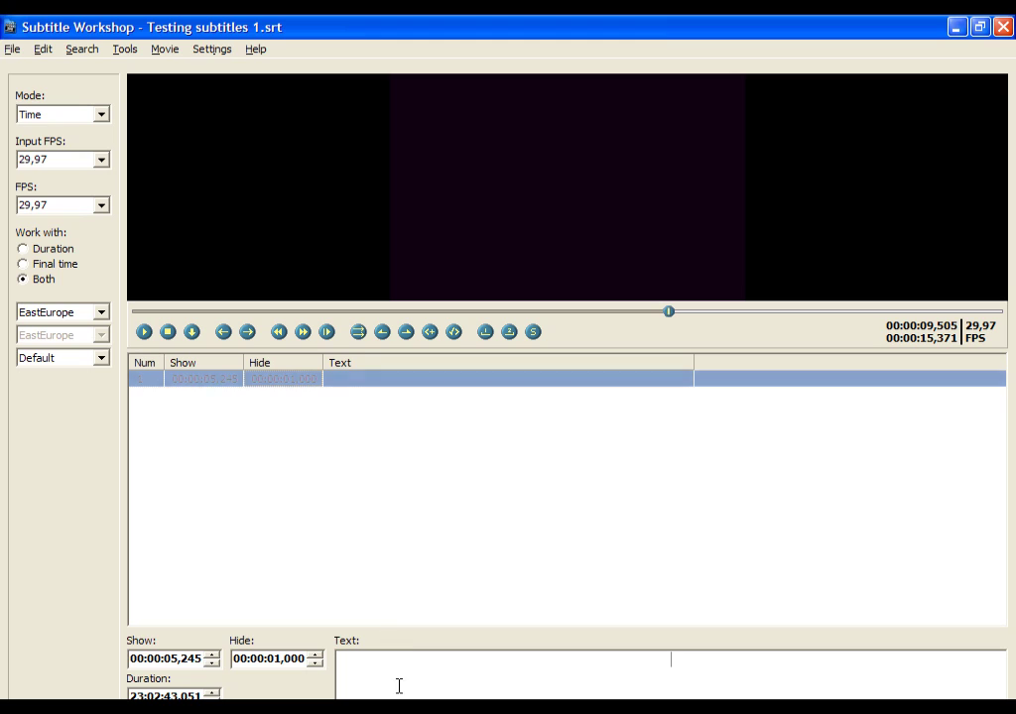
{"action": "type", "text": "Toda"}
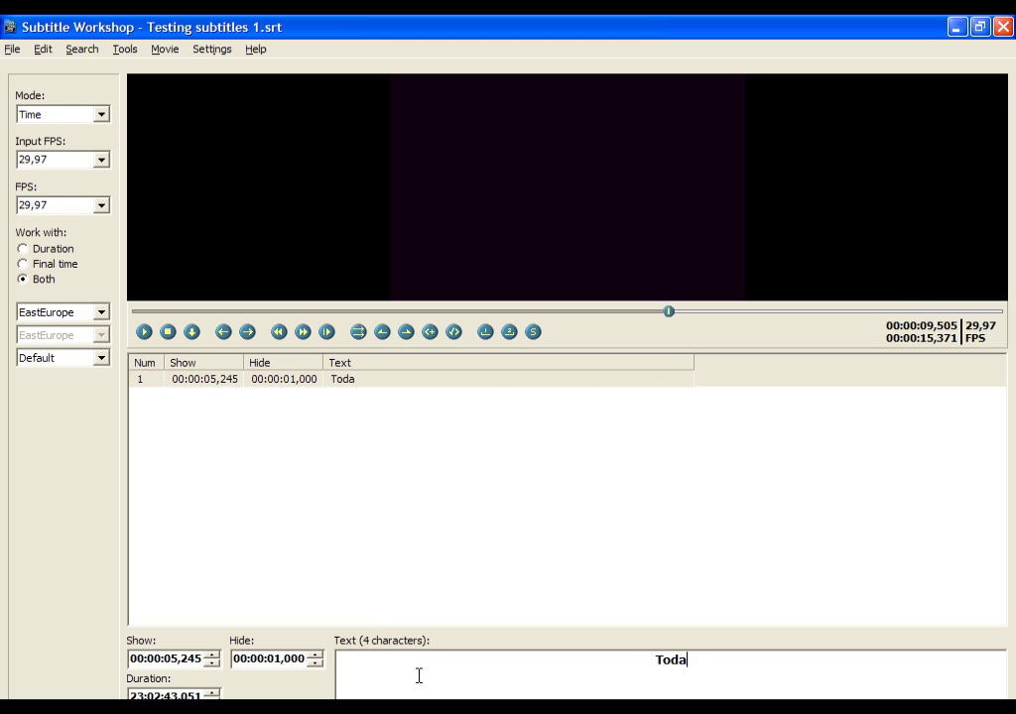
{"action": "type", "text": "y yo"}
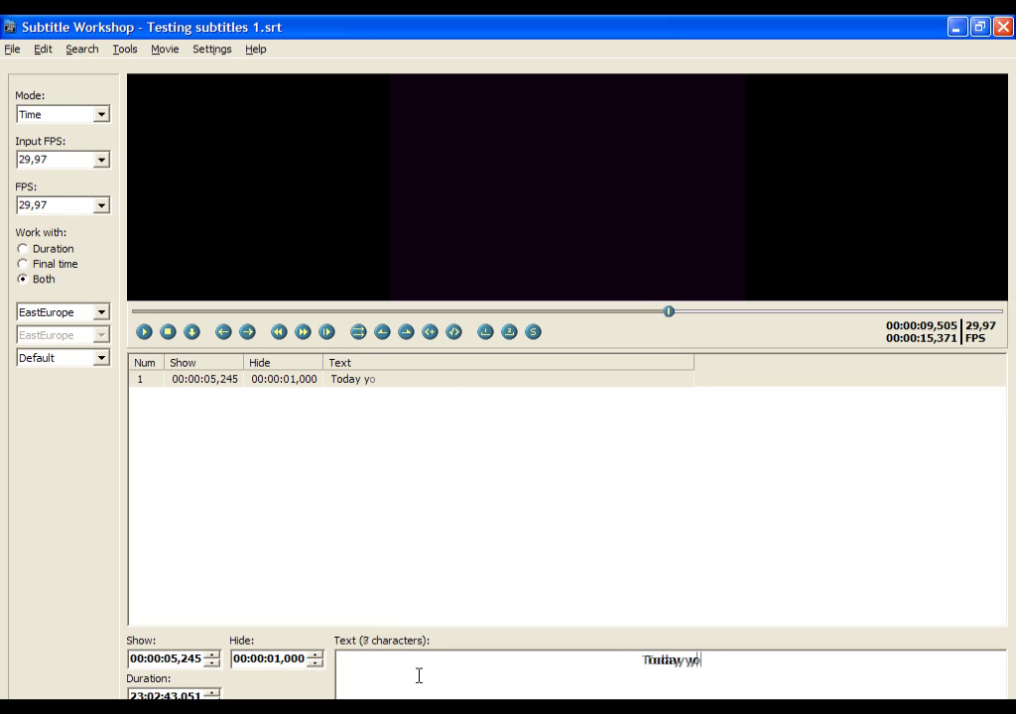
{"action": "type", "text": "u will learn"}
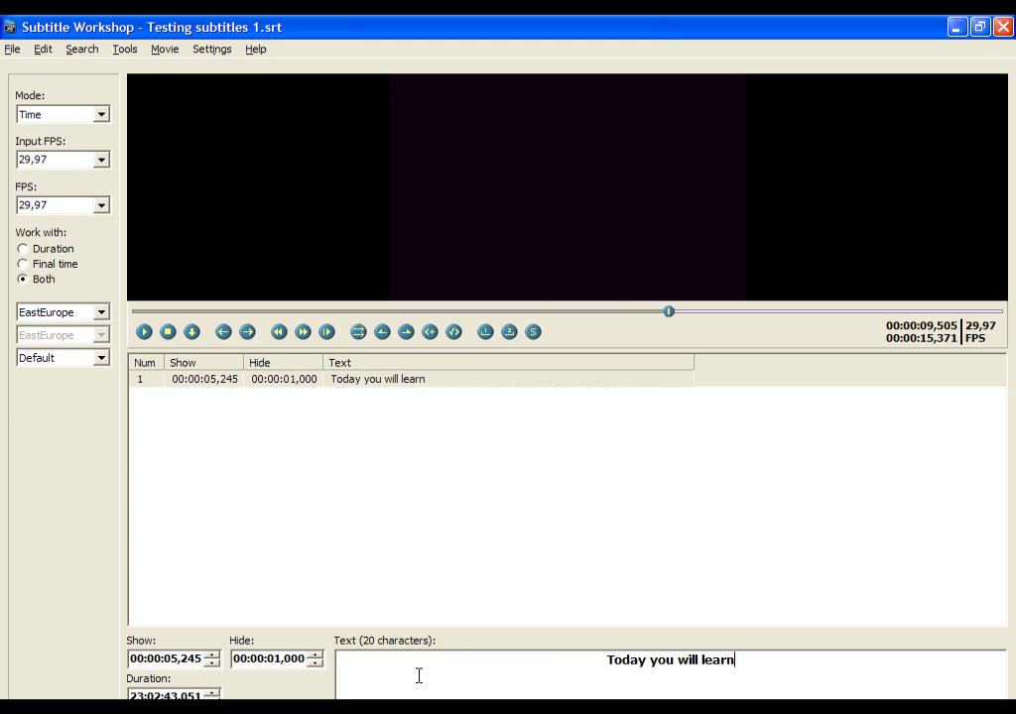
{"action": "key", "text": "Return"}
{"action": "type", "text": "everything "}
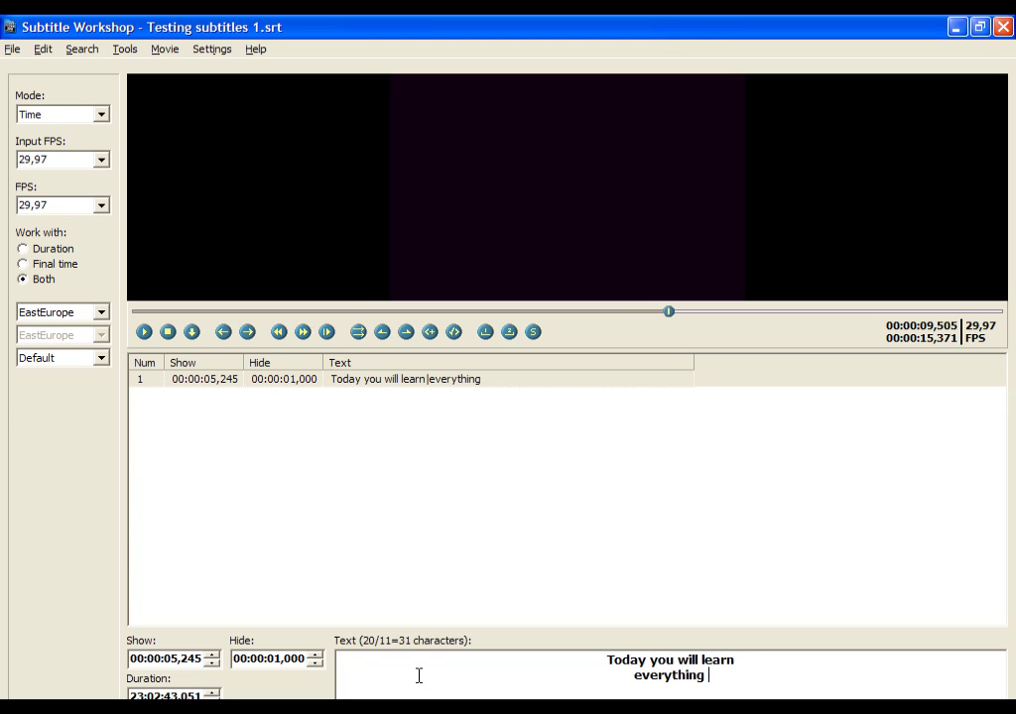
{"action": "type", "text": "yo"}
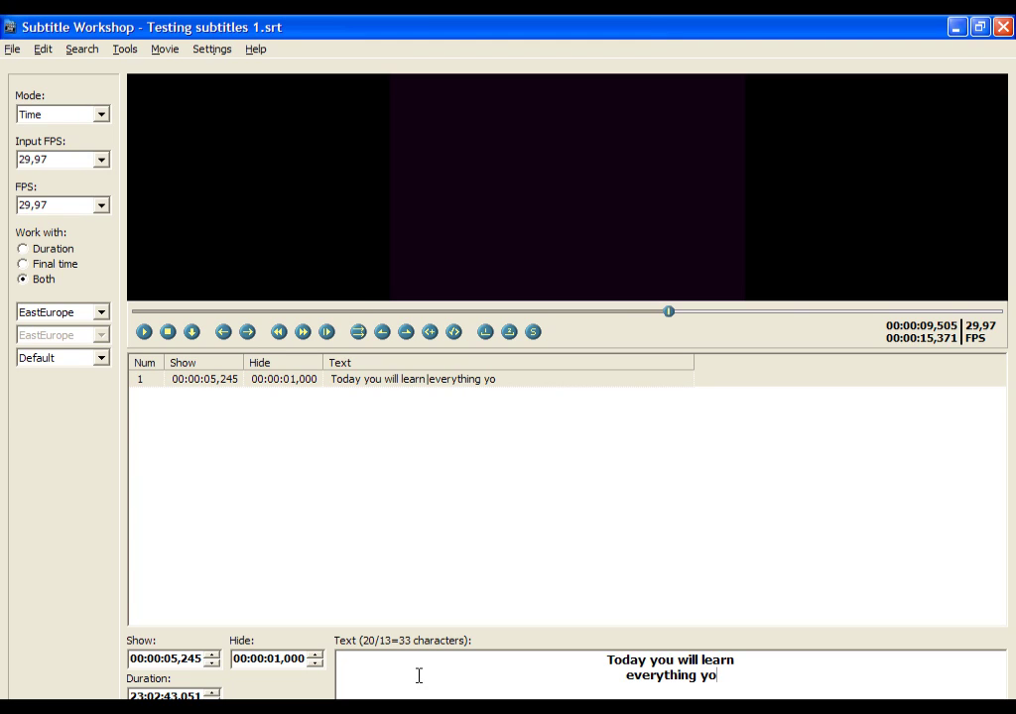
{"action": "type", "text": "u need "}
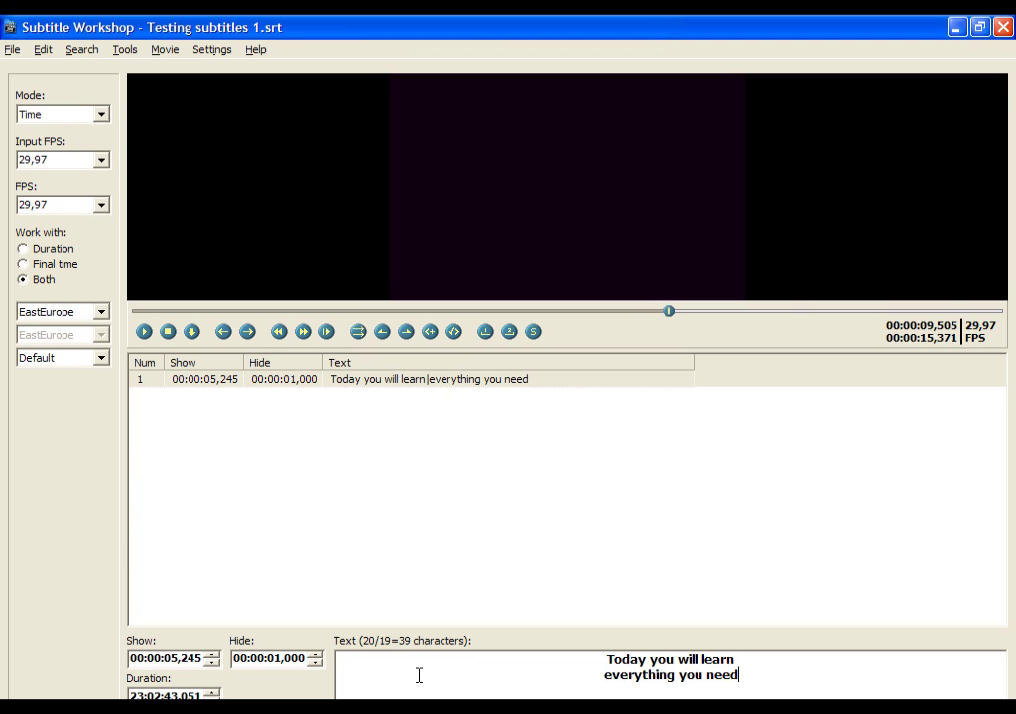
{"action": "type", "text": "to know "}
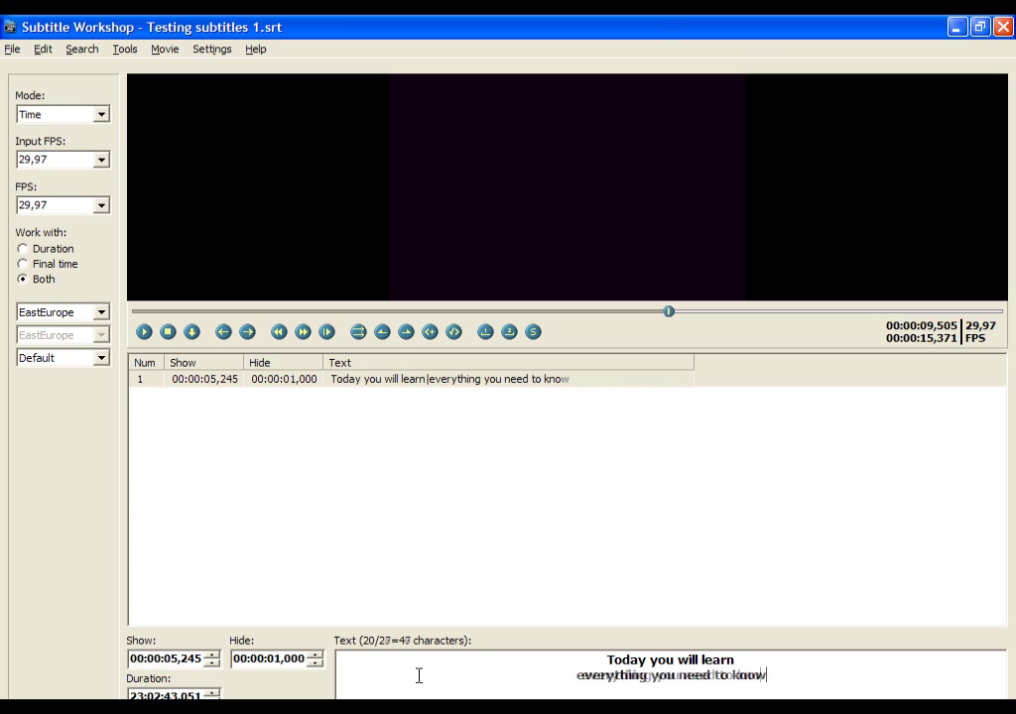
{"action": "type", "text": "about "}
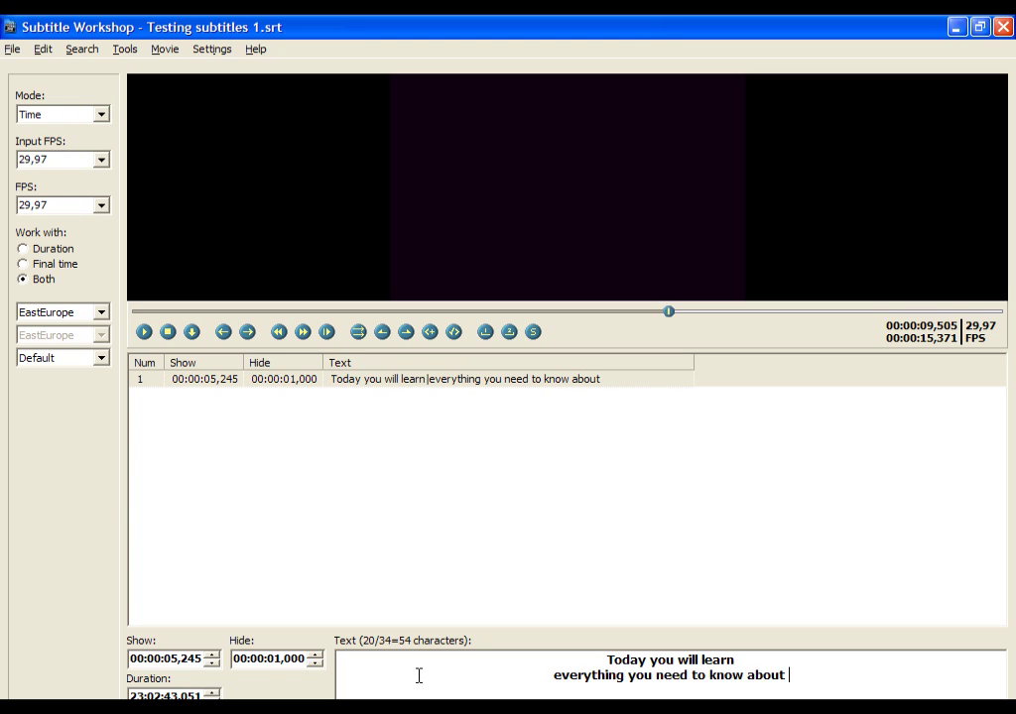
{"action": "type", "text": "subtitle "}
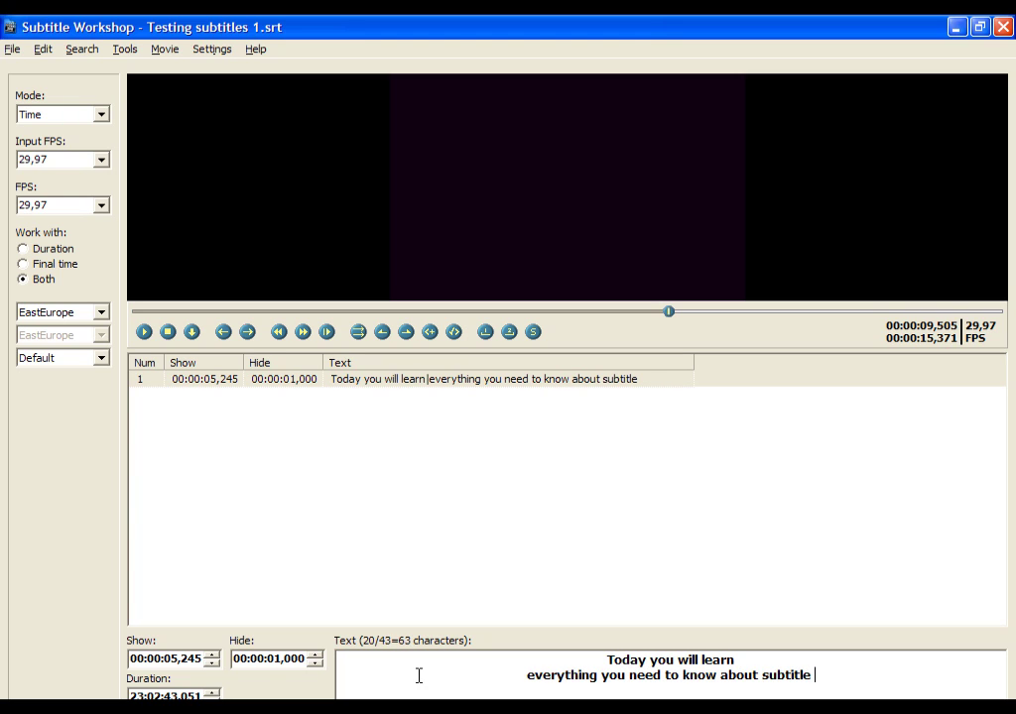
{"action": "type", "text": "workshop."}
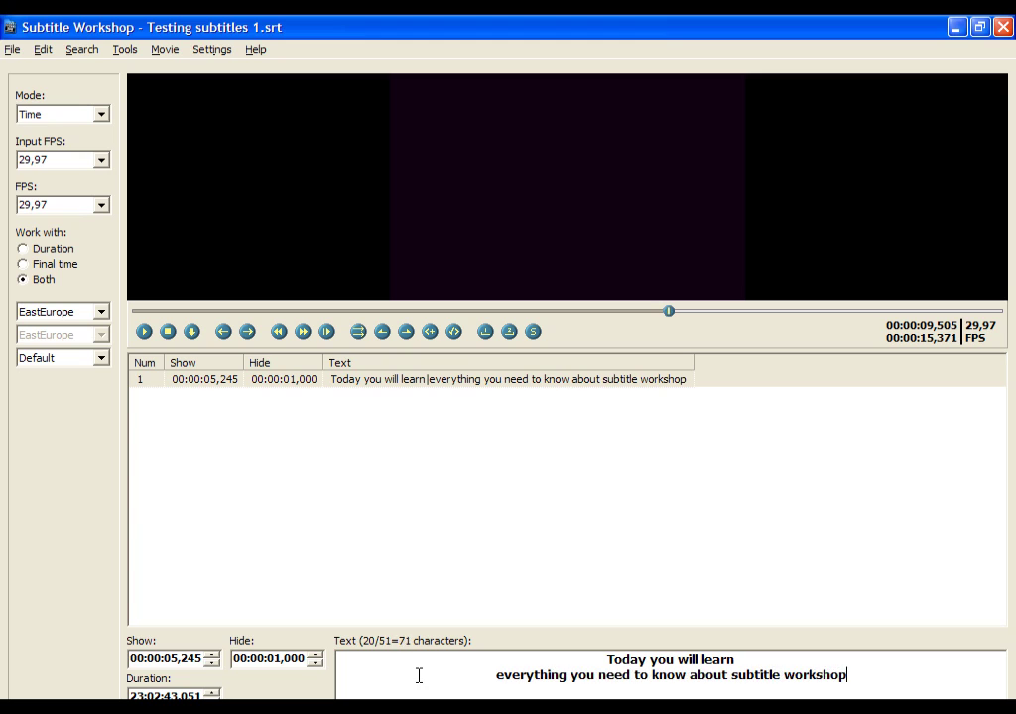
- Try breaking the first subtitle's lines after "everything" instead of after "learn"
{"action": "left_click", "coordinate": [447, 666]}
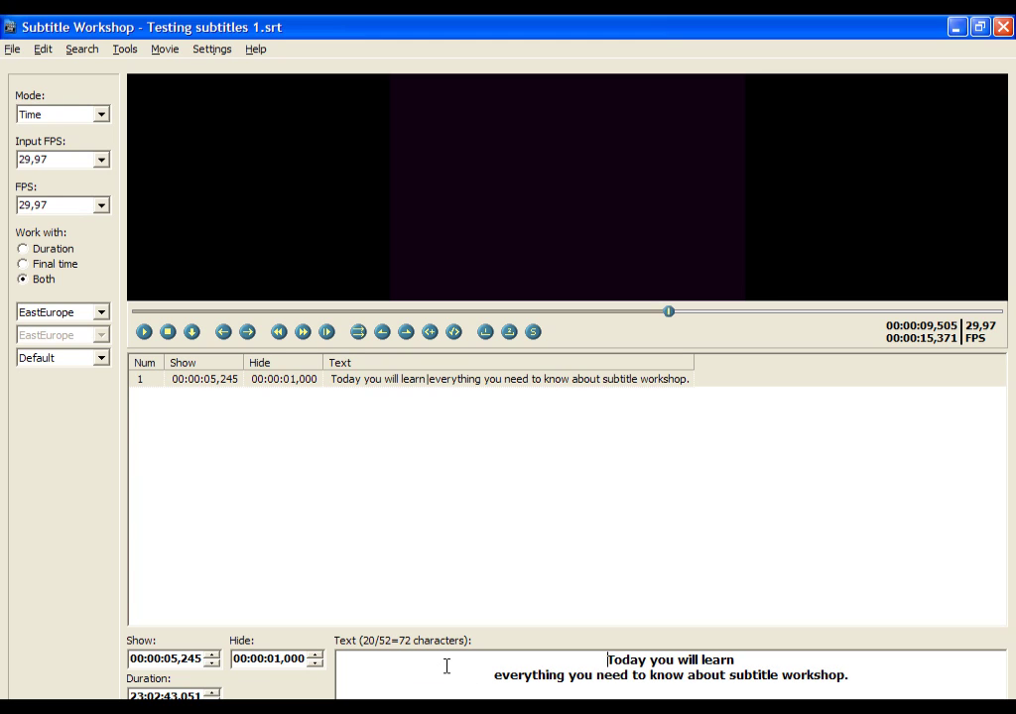
{"action": "left_click", "coordinate": [476, 675]}
{"action": "key", "text": "BackSpace"}
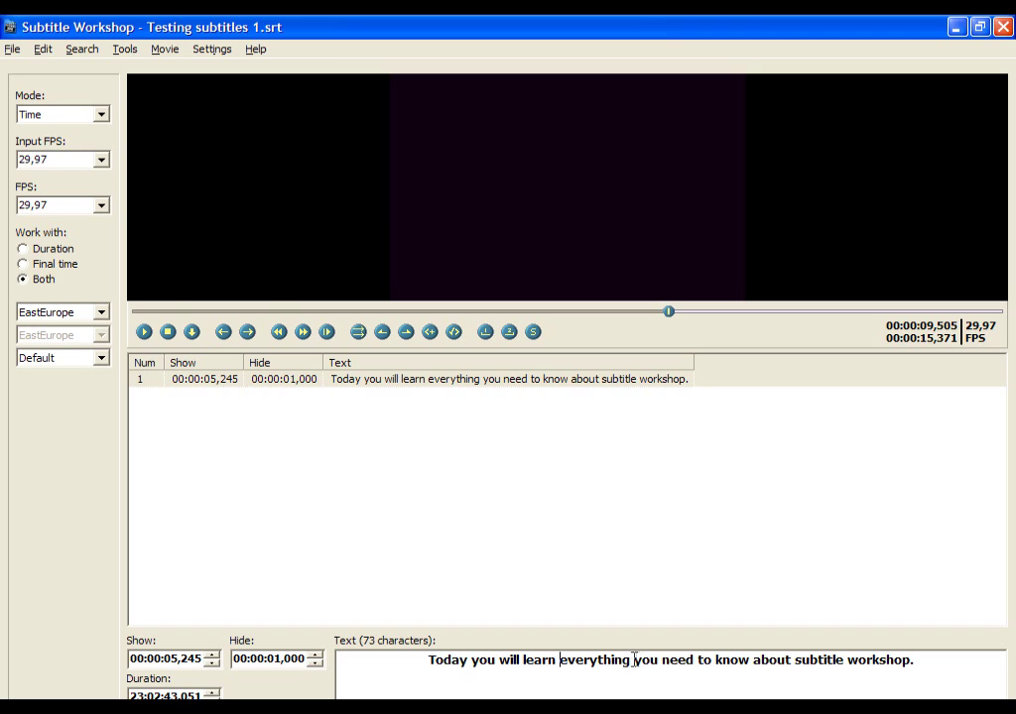
{"action": "key", "text": "BackSpace"}
{"action": "key", "text": "Return"}
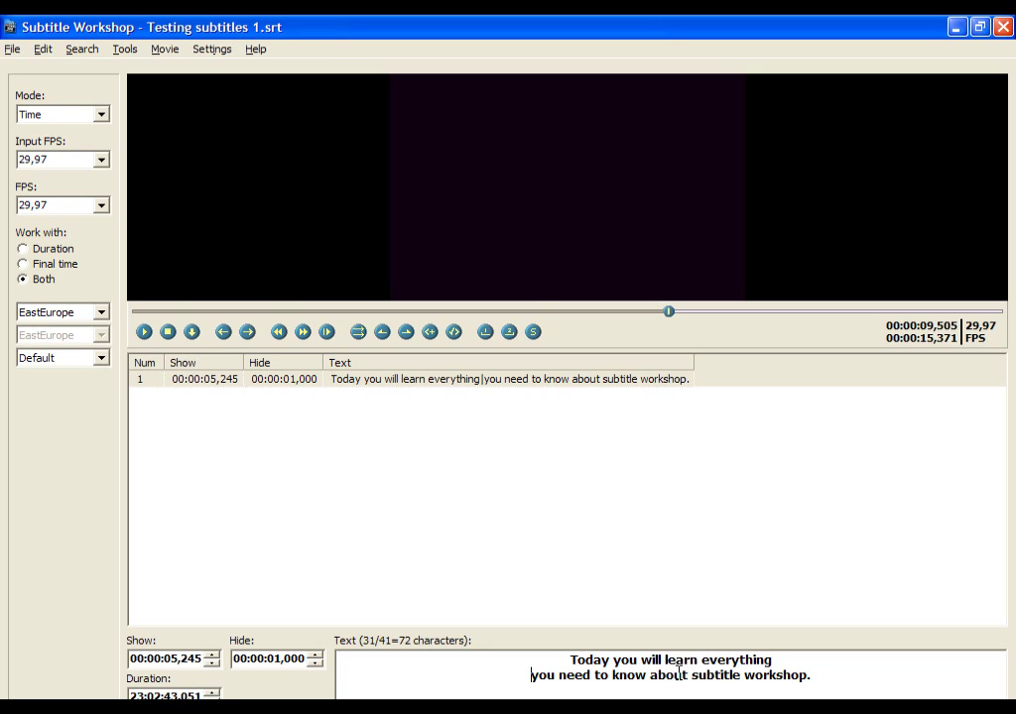
{"action": "key", "text": "BackSpace"}
{"action": "key", "text": "Return"}
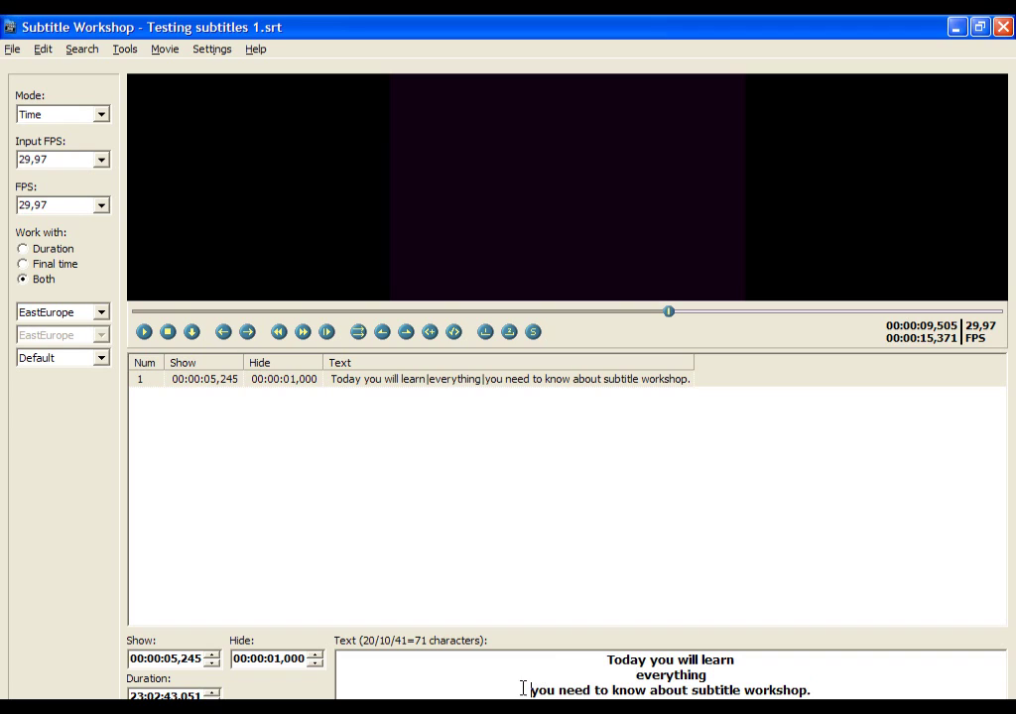
{"action": "key", "text": "BackSpace"}
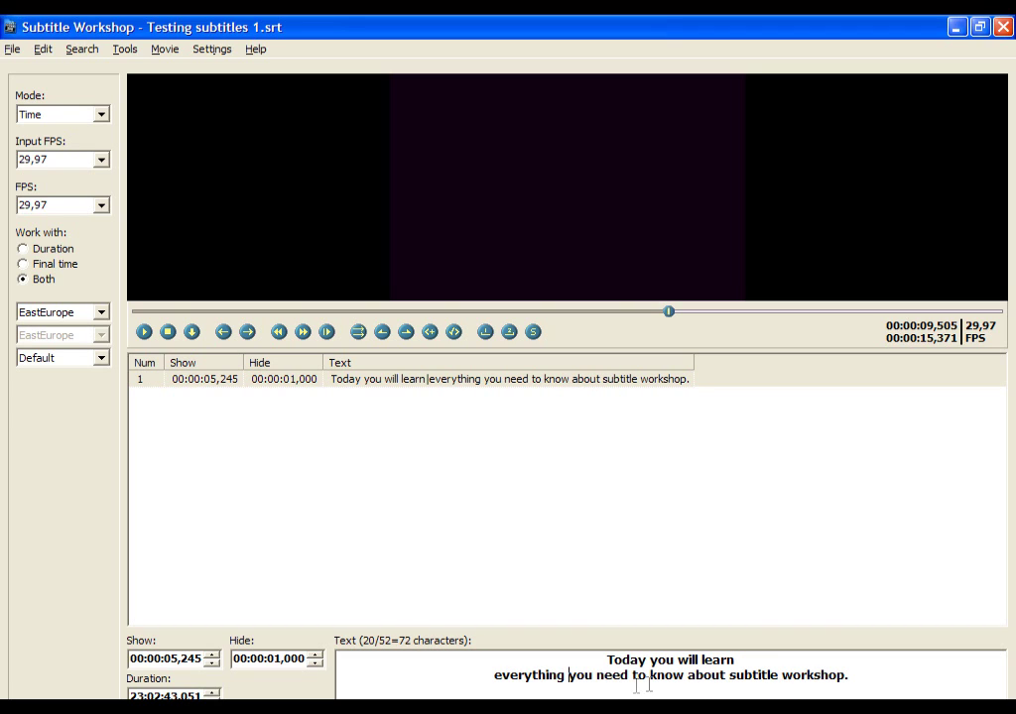
- Cut "about subtitle workshop." from the end of the first subtitle and remove the trailing space
{"action": "left_click_drag", "start_coordinate": [688, 674], "coordinate": [850, 675]}
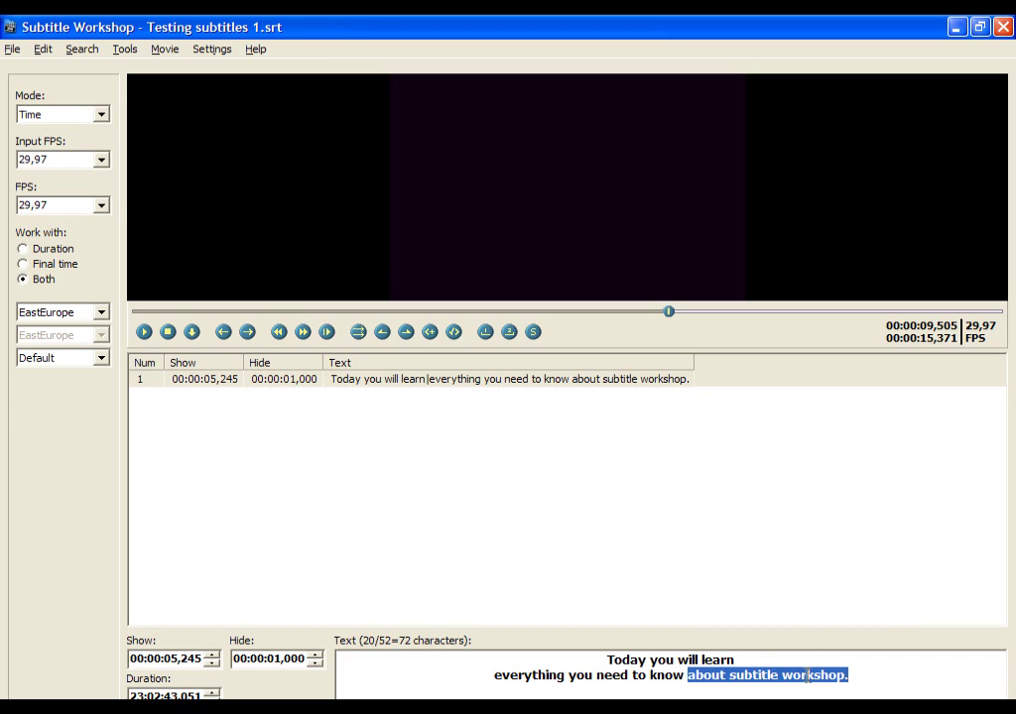
{"action": "right_click", "coordinate": [807, 674]}
{"action": "left_click", "coordinate": [843, 597]}
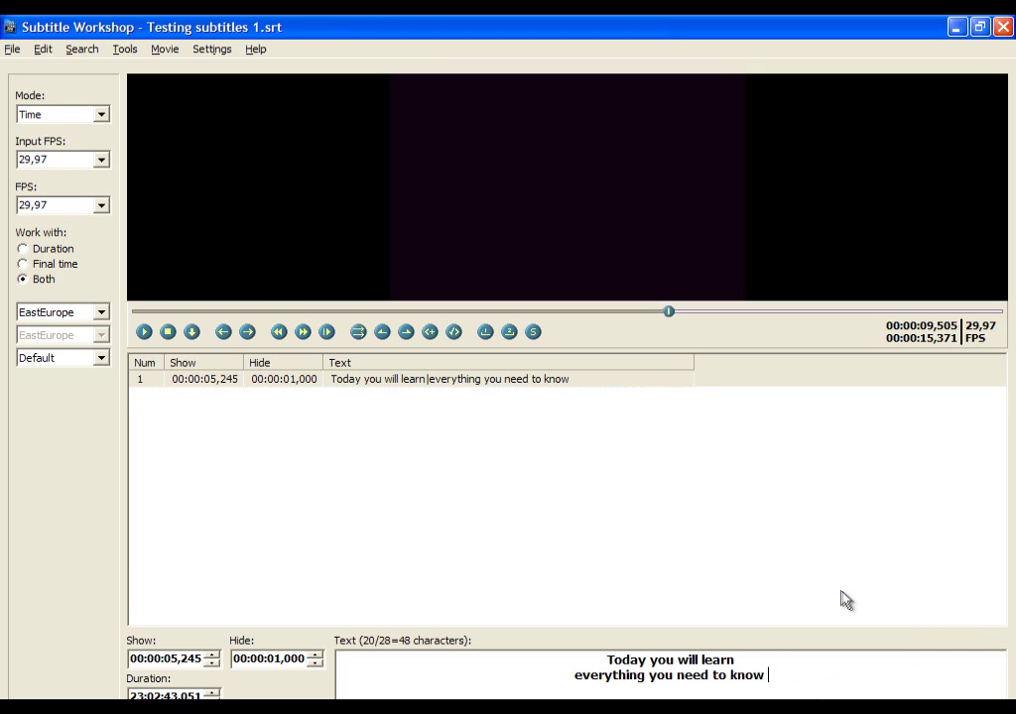
{"action": "key", "text": "BackSpace"}
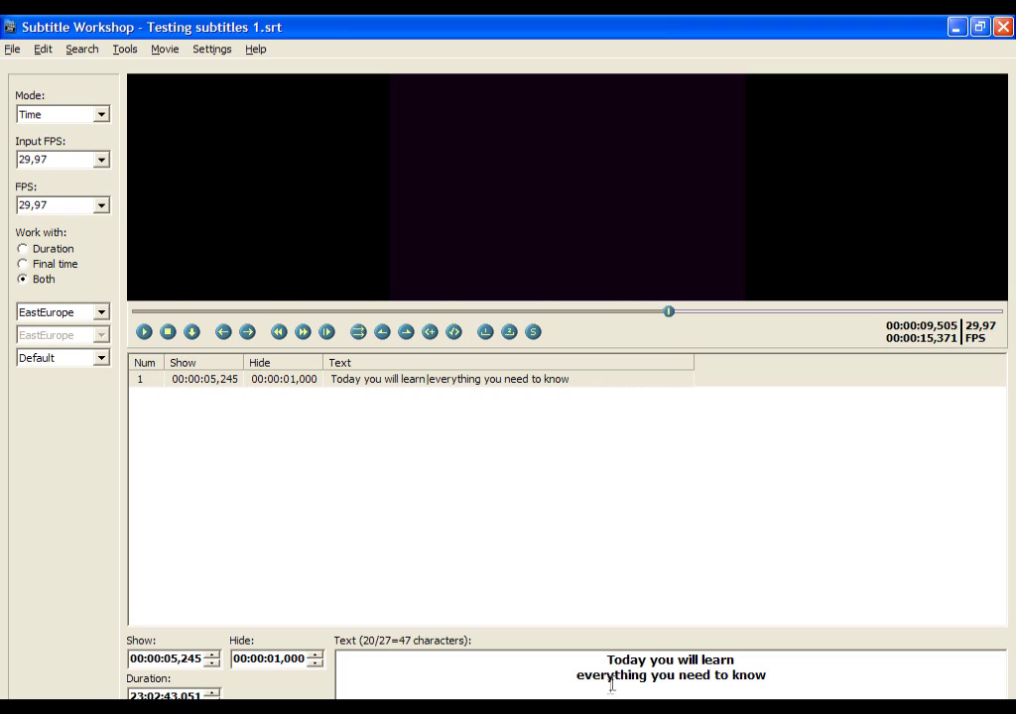
- Move the first subtitle's line break so the lines read "Today you will learn everything" and "you need to know"
{"action": "left_click", "coordinate": [569, 677]}
{"action": "key", "text": "BackSpace"}
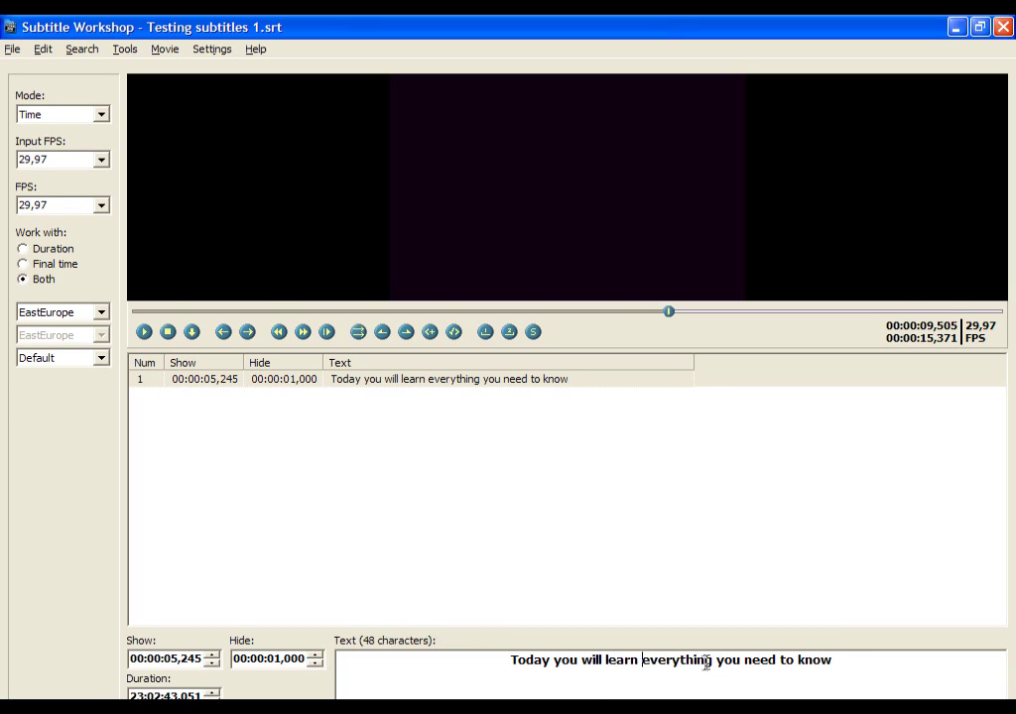
{"action": "key", "text": "BackSpace"}
{"action": "key", "text": "Return"}
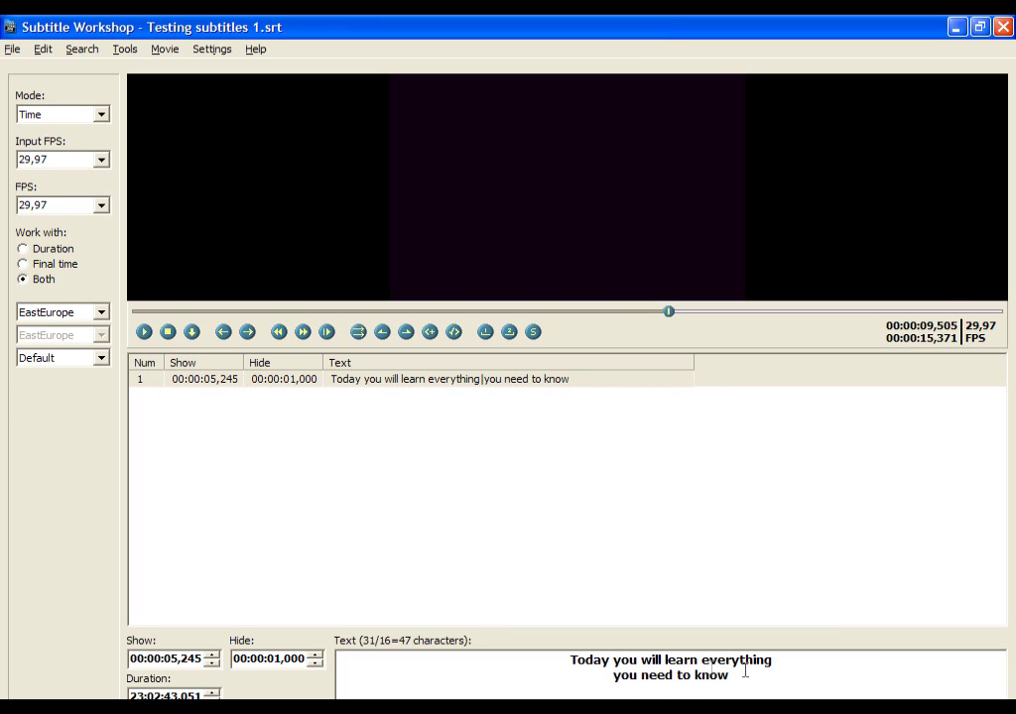
- Replay the movie from the first subtitle, pause it at about 7.8 seconds and set the subtitle's final time to 00:00:07,890
{"action": "left_click", "coordinate": [419, 385]}
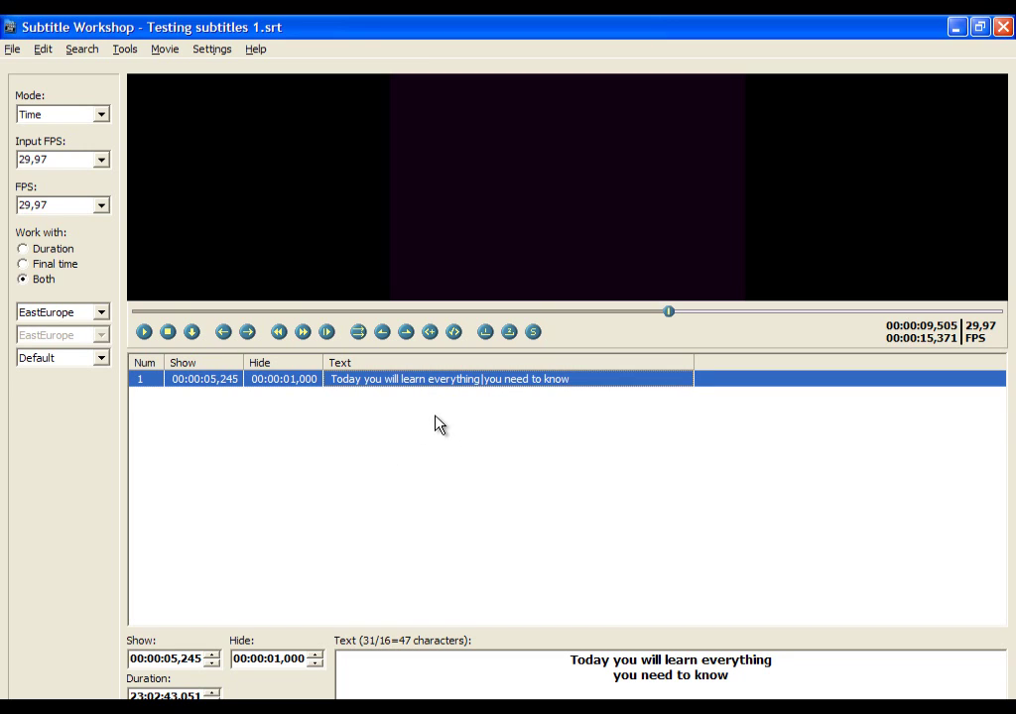
{"action": "double_click", "coordinate": [428, 388]}
{"action": "left_click", "coordinate": [145, 333]}
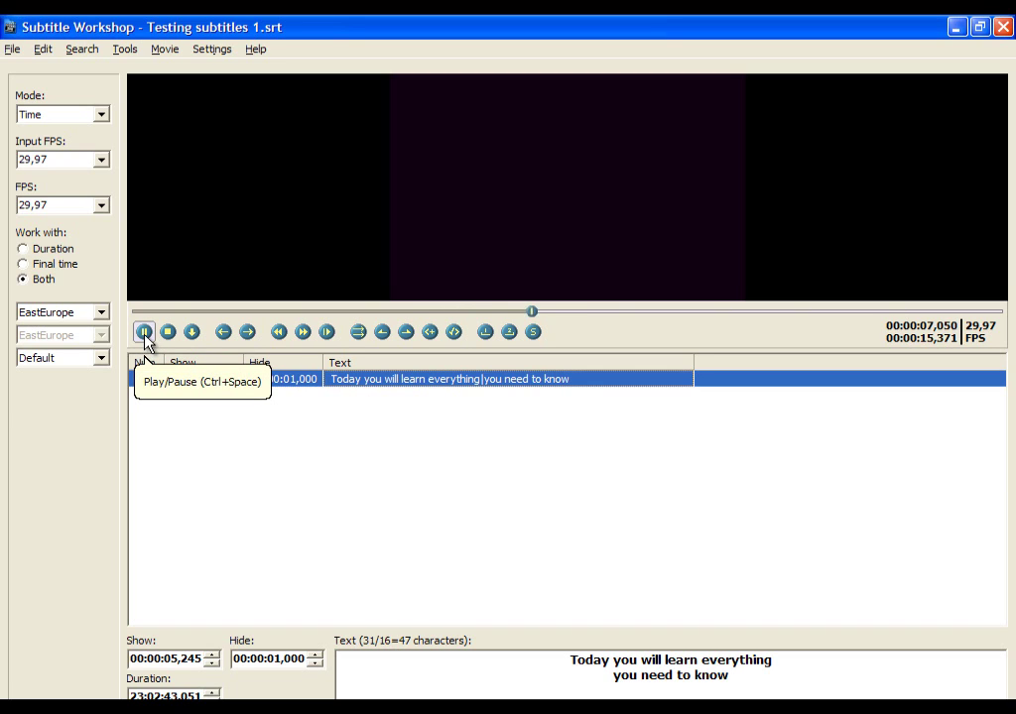
{"action": "left_click", "coordinate": [145, 333]}
{"action": "left_click", "coordinate": [145, 334]}
{"action": "left_click", "coordinate": [145, 333]}
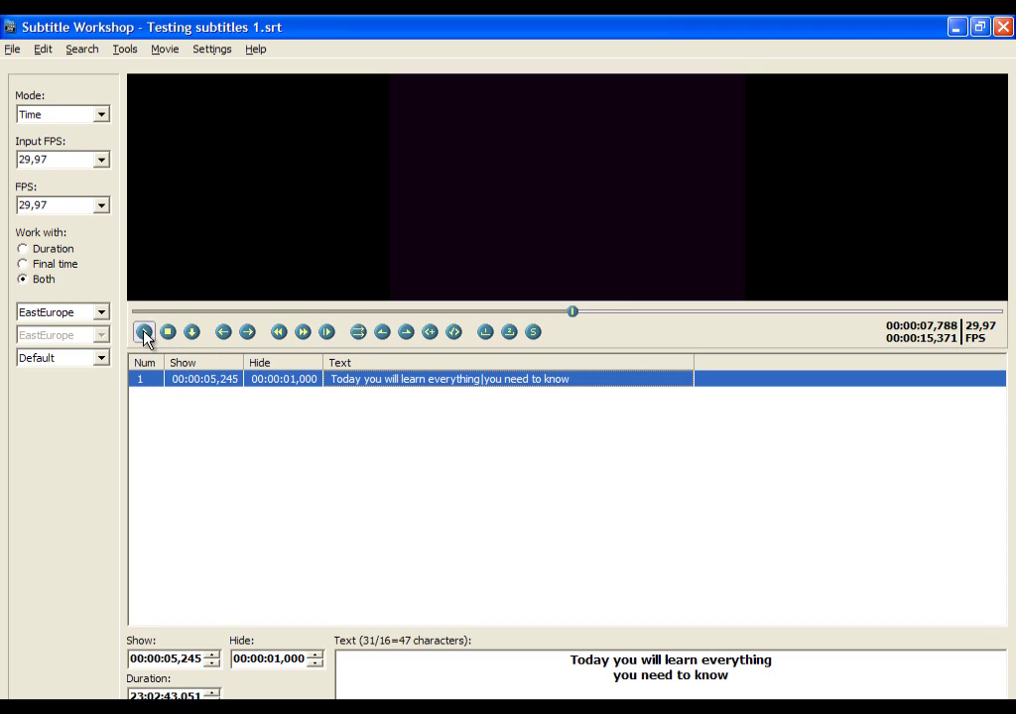
{"action": "left_click", "coordinate": [405, 335]}
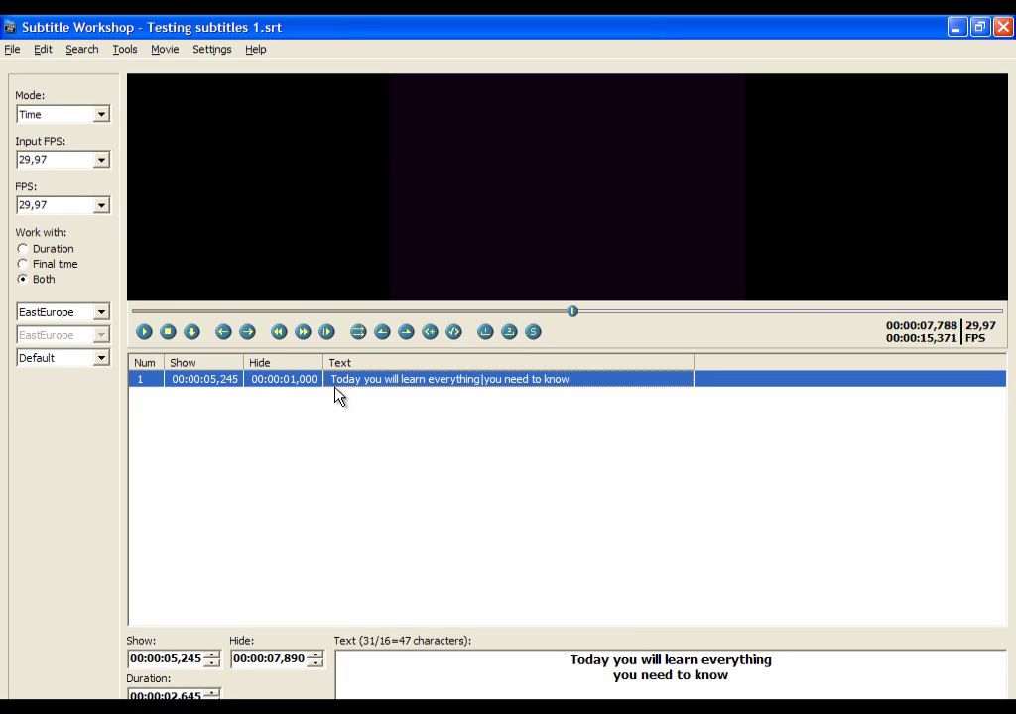
- Insert a second subtitle after the first and paste the cut text "about subtitle workshop." into it
{"action": "key", "text": "Insert"}
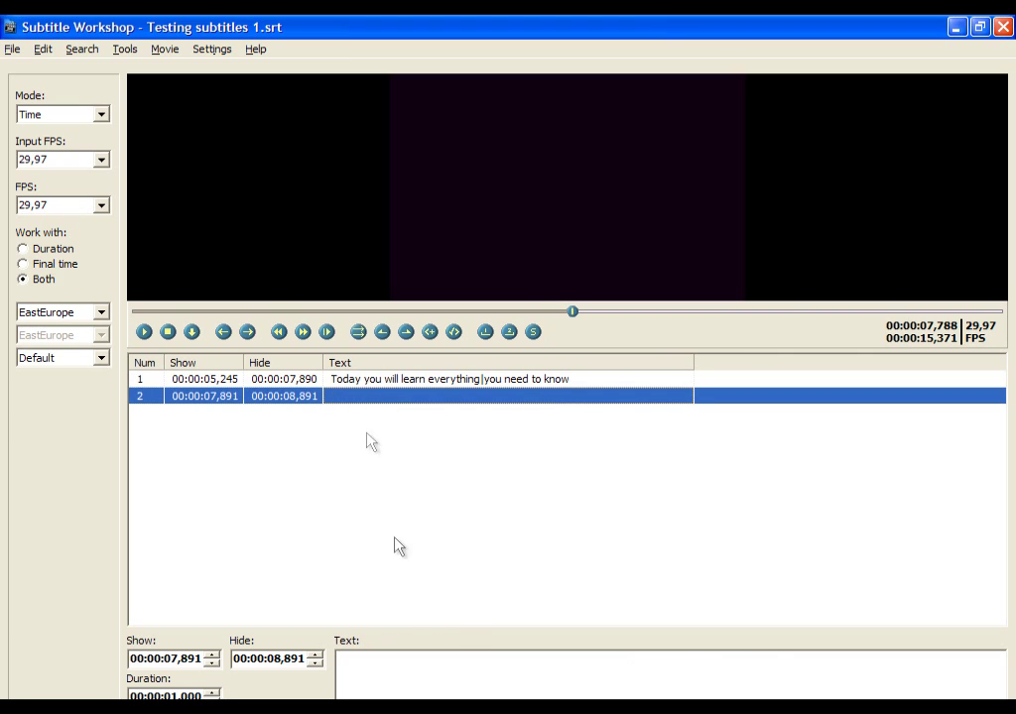
{"action": "right_click", "coordinate": [518, 672]}
{"action": "left_click", "coordinate": [565, 610]}
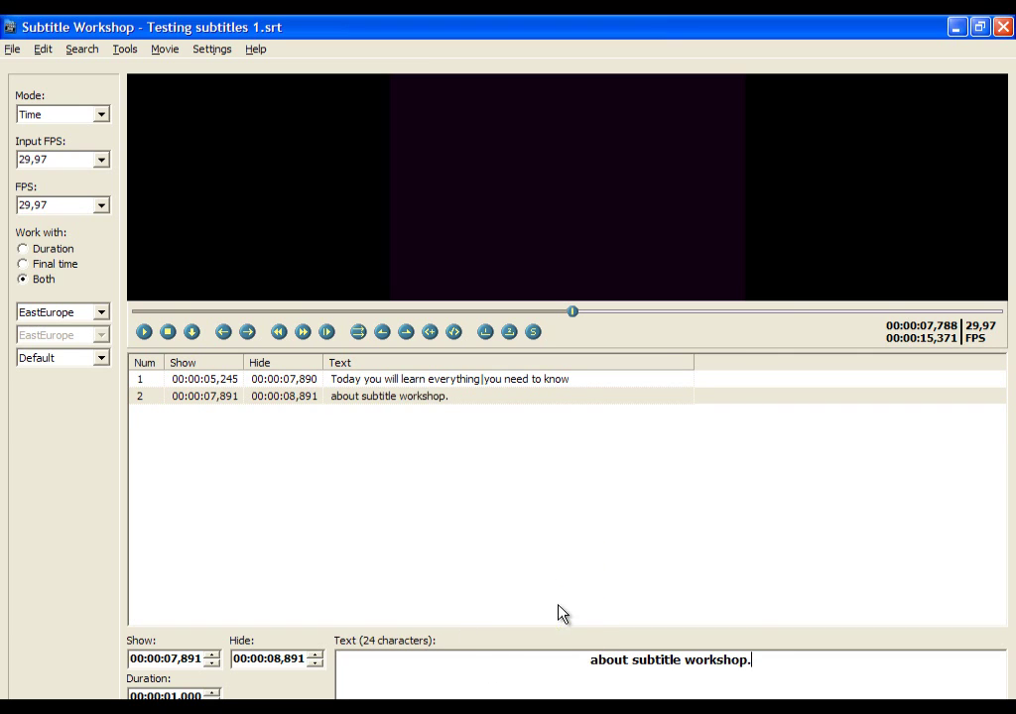
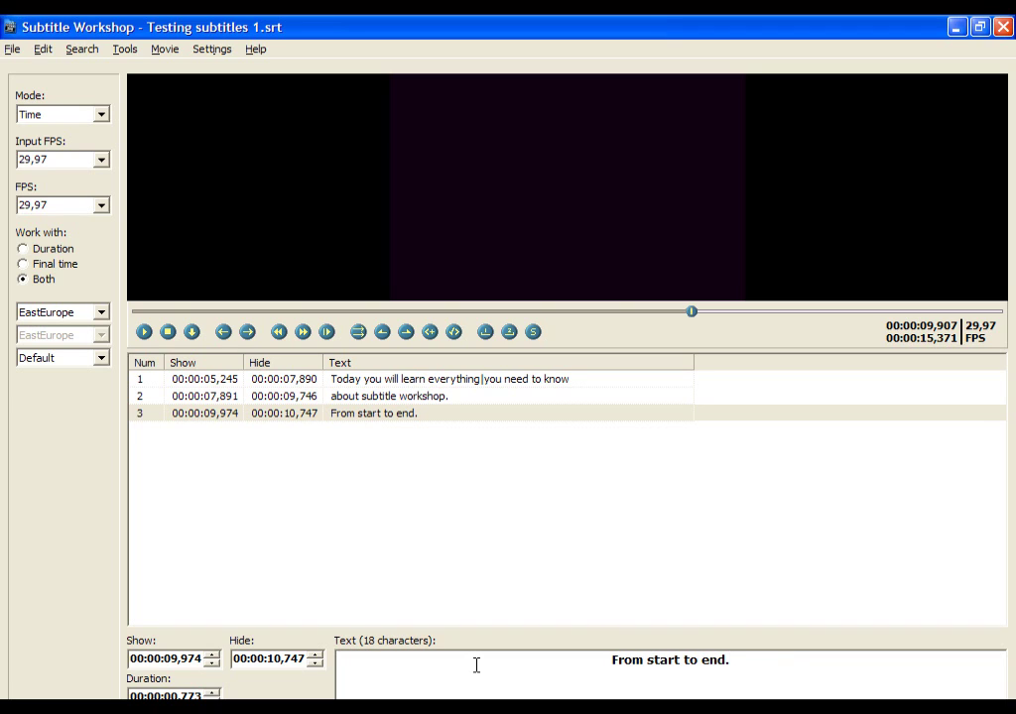
- Play the movie from the third subtitle to about 11.6 seconds and set the subtitle's final time to 00:00:11,627
{"action": "left_click", "coordinate": [292, 420]}
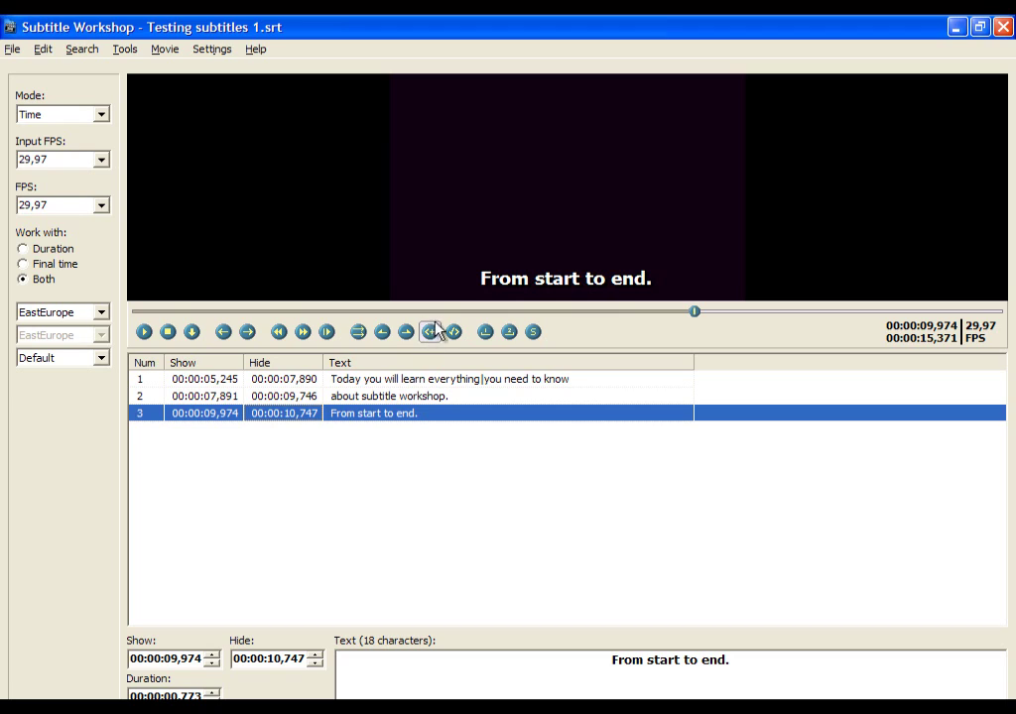
{"action": "left_click", "coordinate": [144, 334]}
{"action": "left_click", "coordinate": [143, 334]}
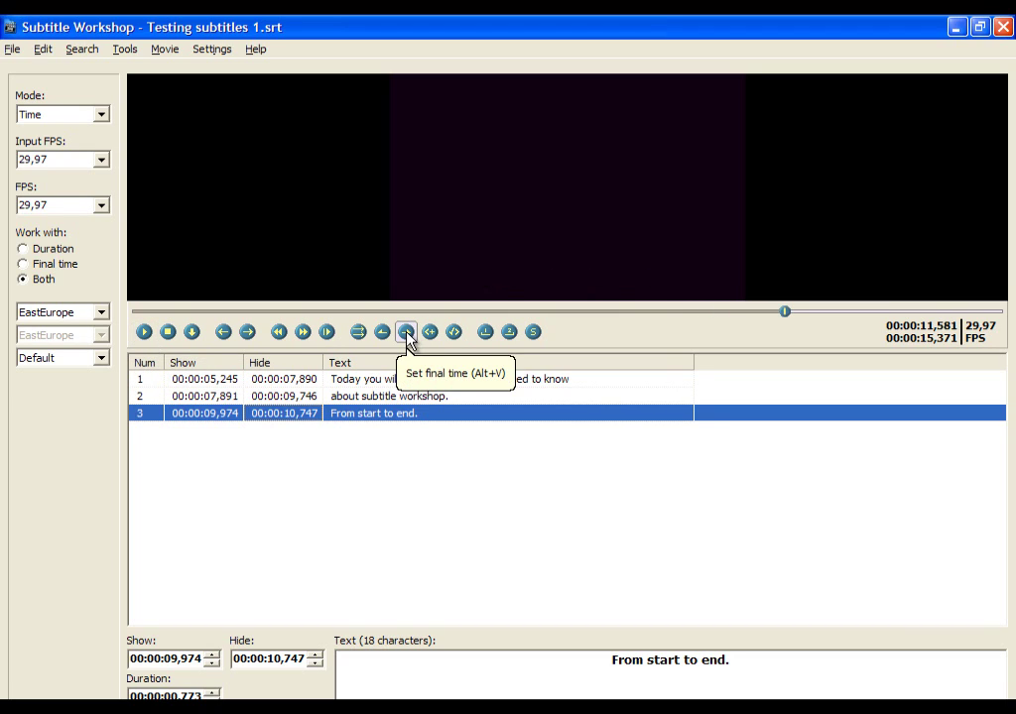
{"action": "left_click", "coordinate": [405, 334]}
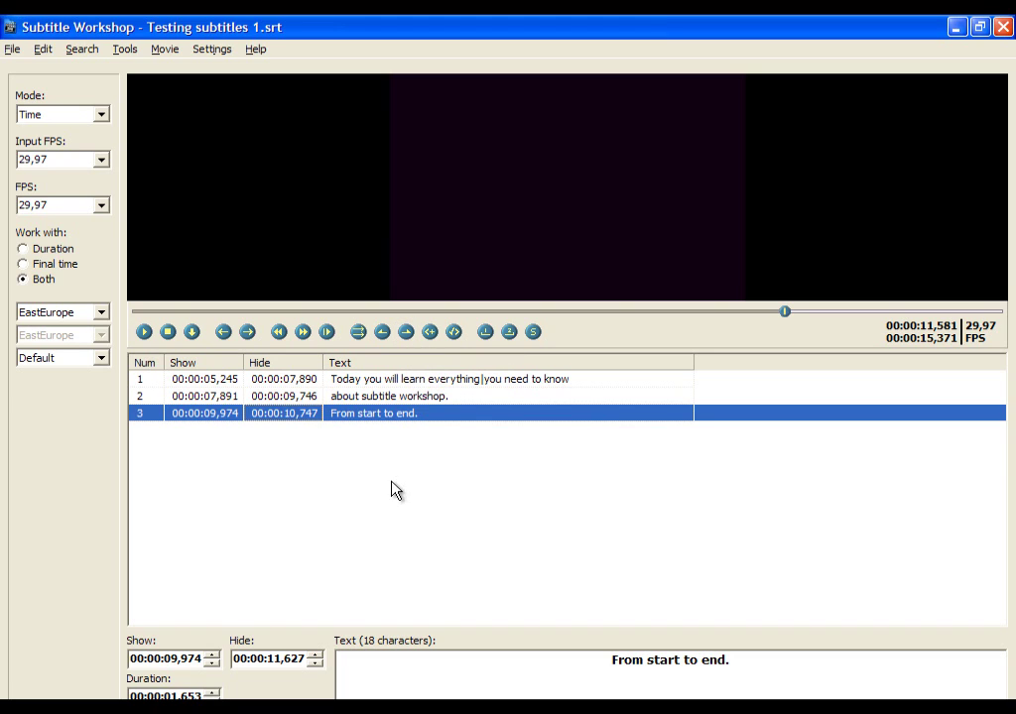
- Insert a fourth subtitle, replay the movie in short stretches and set the subtitle's start time to 00:00:11,823
{"action": "key", "text": "Insert"}
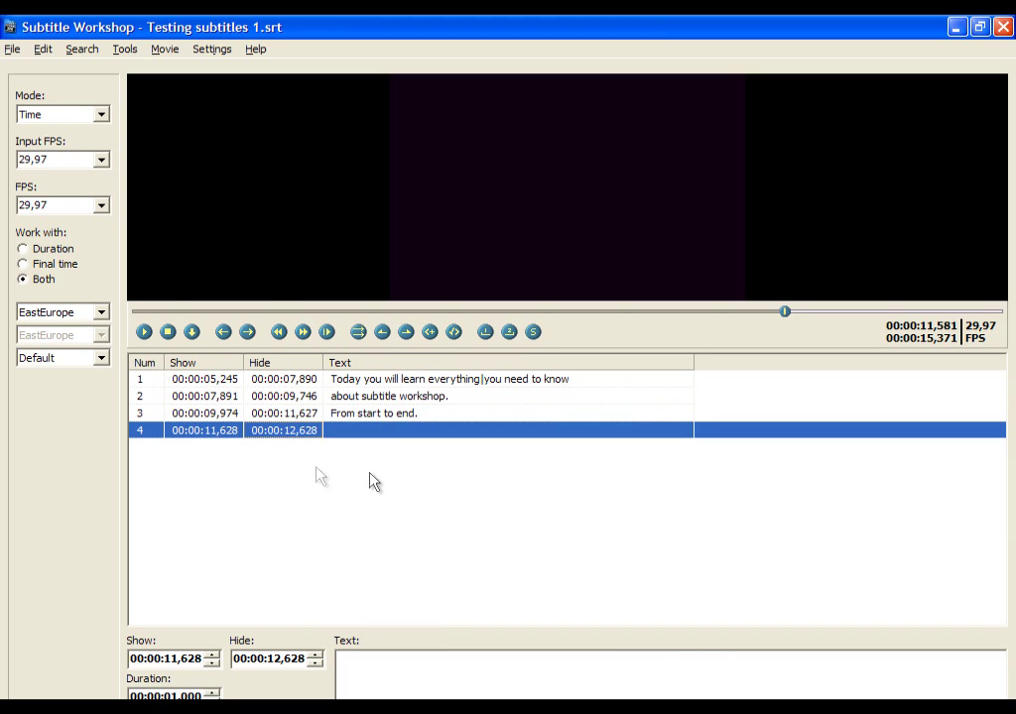
{"action": "left_click", "coordinate": [146, 336]}
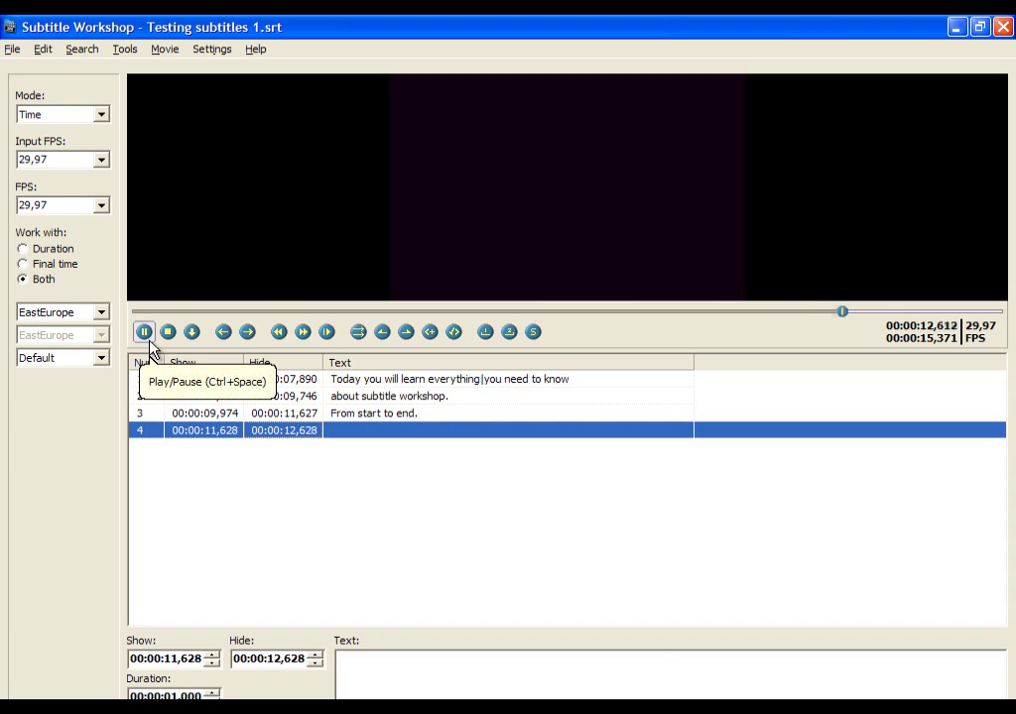
{"action": "left_click", "coordinate": [279, 333]}
{"action": "left_click", "coordinate": [279, 332]}
{"action": "left_click", "coordinate": [279, 333]}
{"action": "left_click", "coordinate": [144, 332]}
{"action": "left_click", "coordinate": [279, 332]}
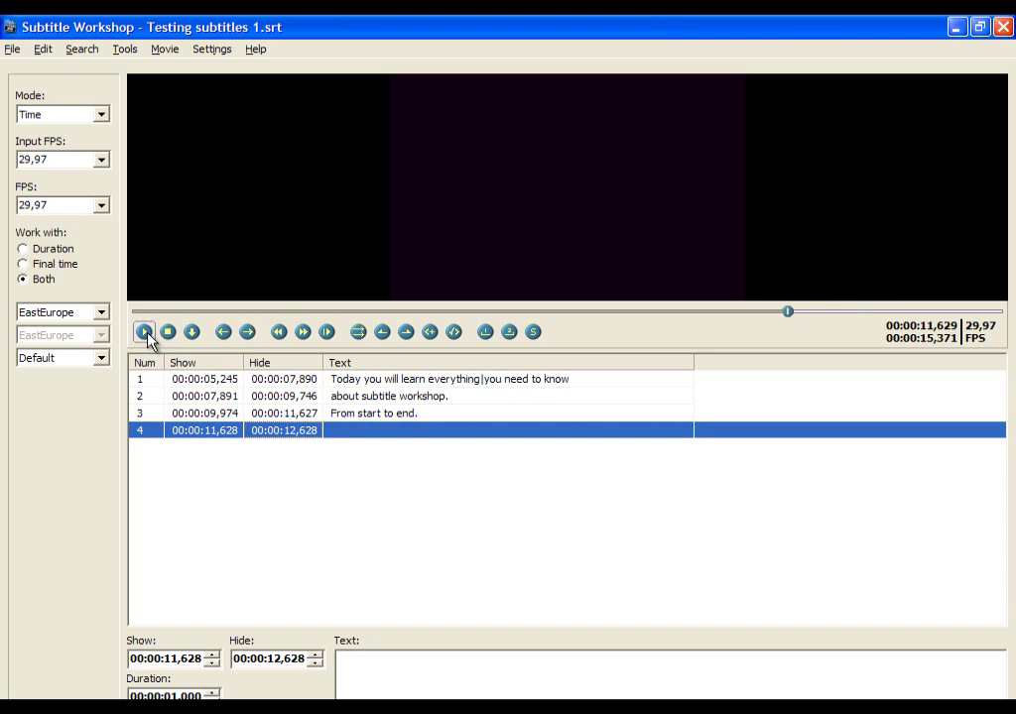
{"action": "left_click", "coordinate": [145, 334]}
{"action": "left_click", "coordinate": [144, 335]}
{"action": "left_click", "coordinate": [281, 337]}
{"action": "left_click", "coordinate": [144, 336]}
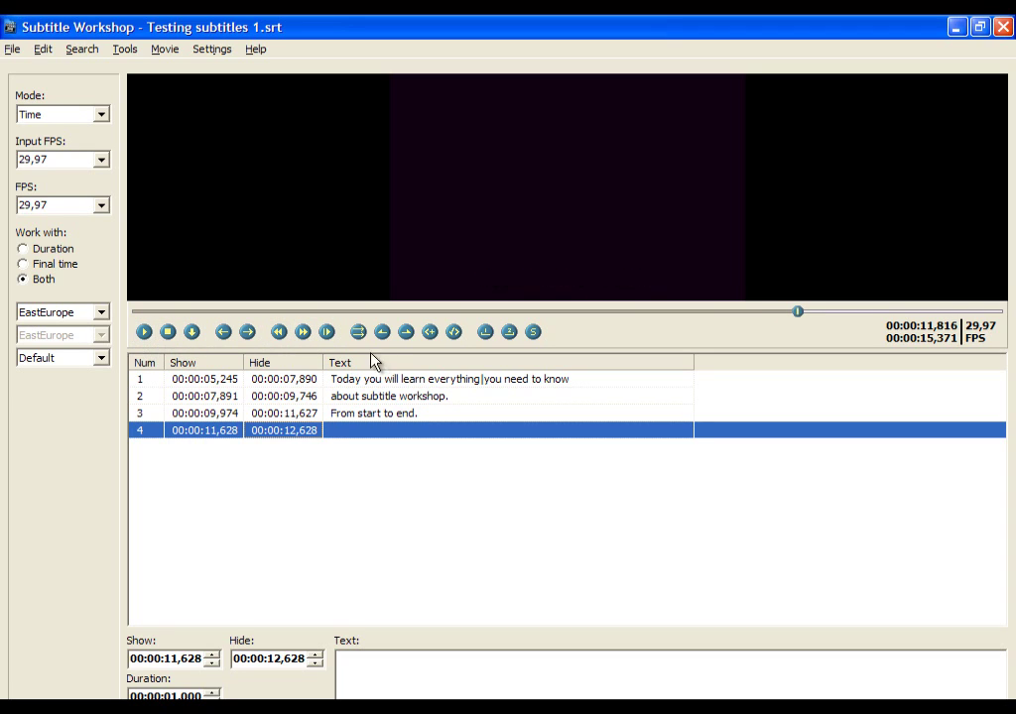
{"action": "left_click", "coordinate": [281, 335]}
{"action": "left_click", "coordinate": [144, 335]}
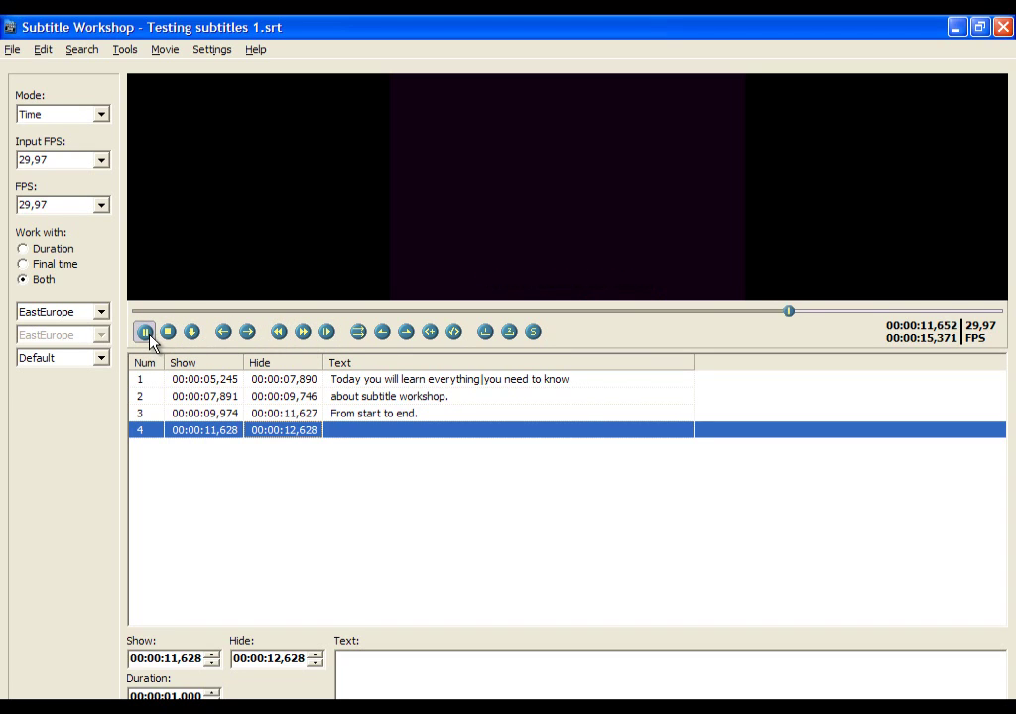
{"action": "left_click", "coordinate": [383, 333]}
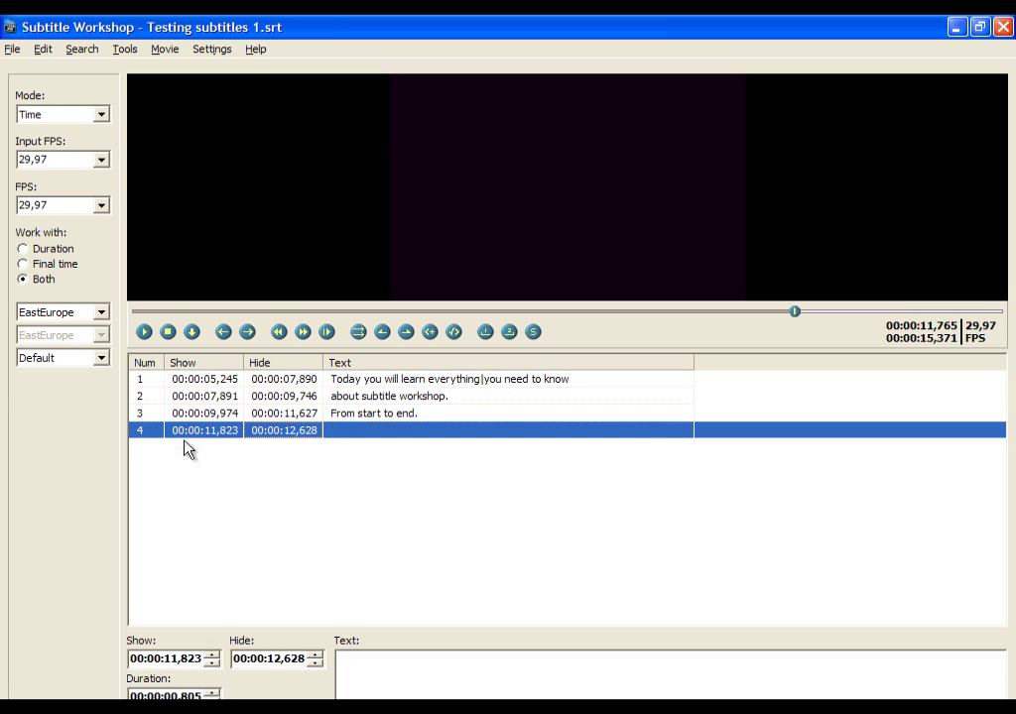
- Play on to about 13.8 seconds and enter the fourth subtitle's text, "All you have to do is listen."
{"action": "left_click", "coordinate": [147, 334]}
{"action": "left_click", "coordinate": [147, 337]}
{"action": "left_click", "coordinate": [470, 692]}
{"action": "type", "text": "A"}
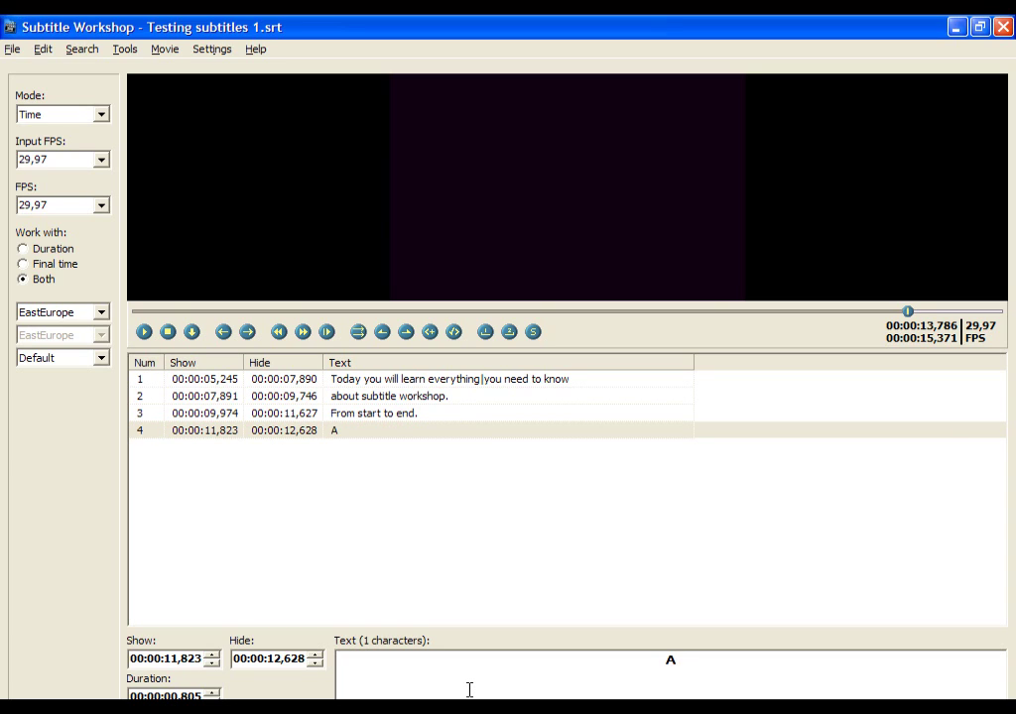
{"action": "type", "text": "ll you have to do is "}
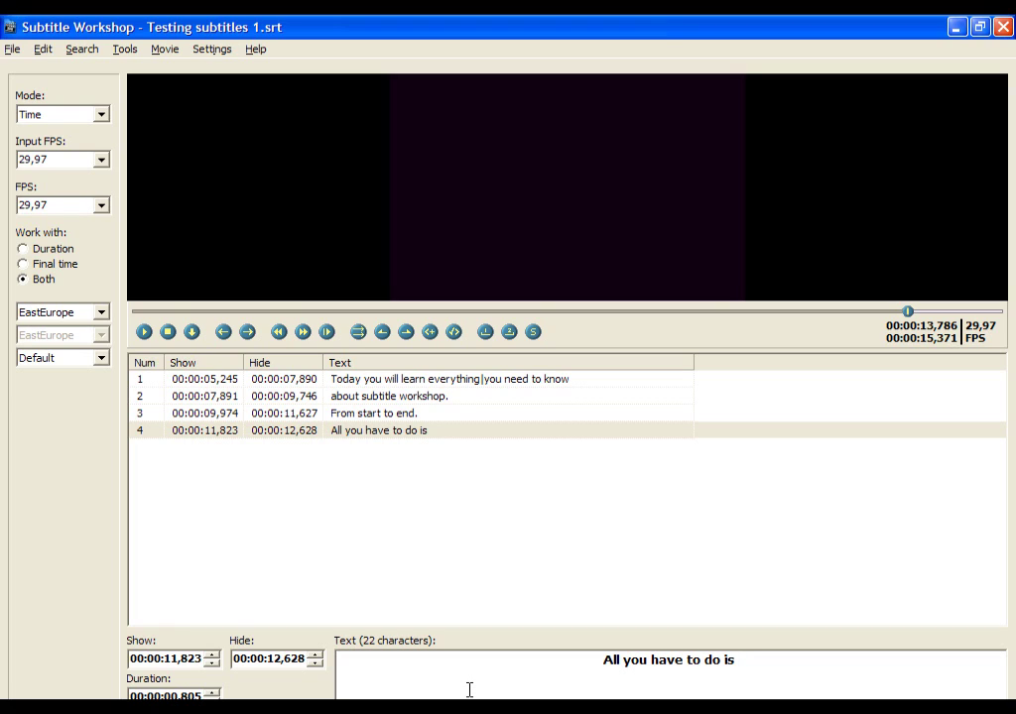
{"action": "type", "text": "listen."}
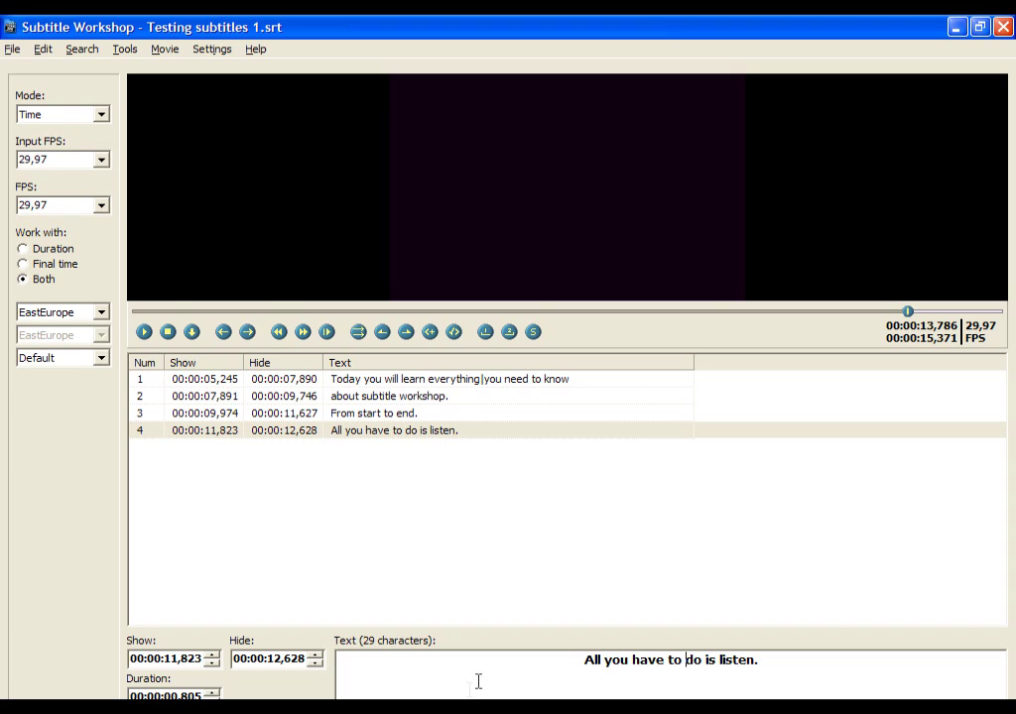
- Replay the movie from the fourth subtitle, set its final time to 00:00:13,971 and insert a fifth subtitle after it
{"action": "left_click", "coordinate": [309, 432]}
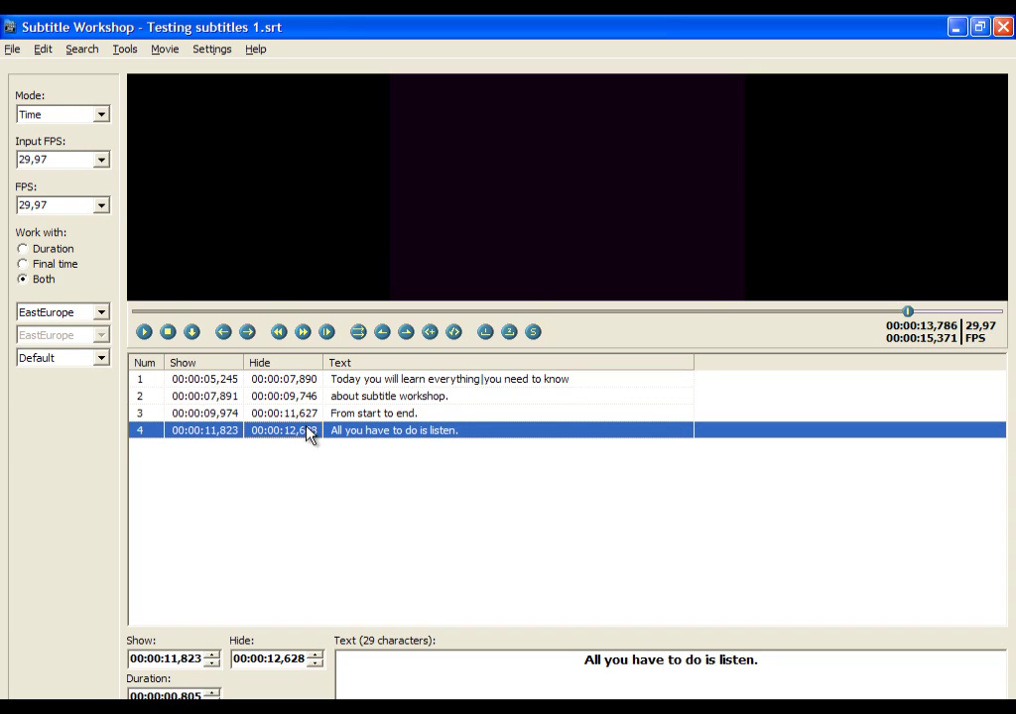
{"action": "double_click", "coordinate": [308, 434]}
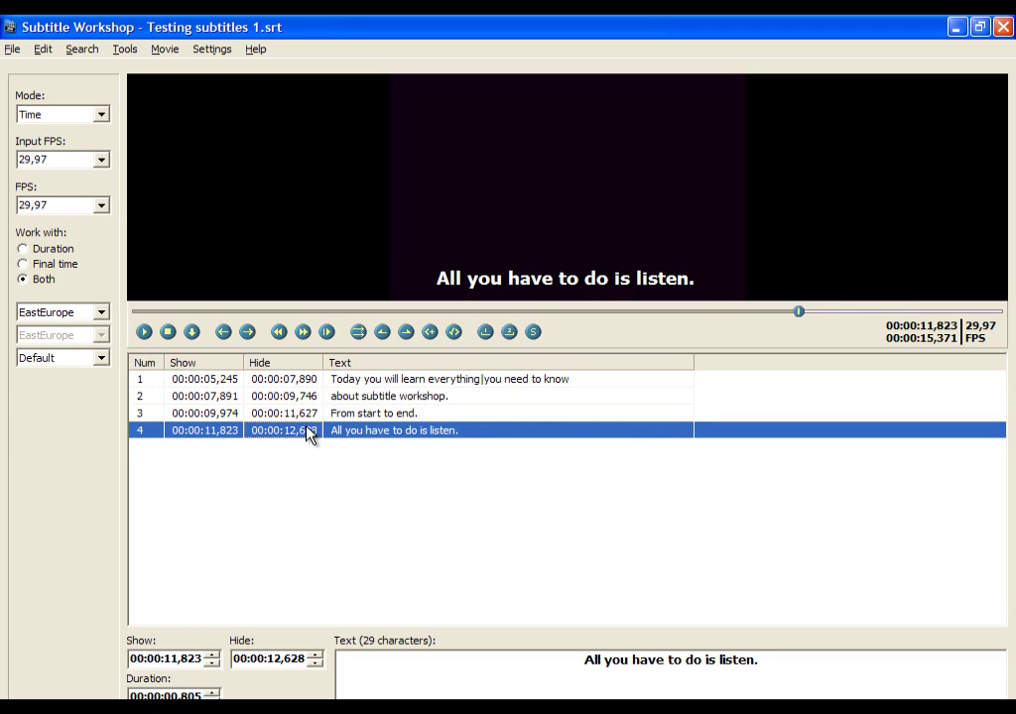
{"action": "left_click", "coordinate": [143, 334]}
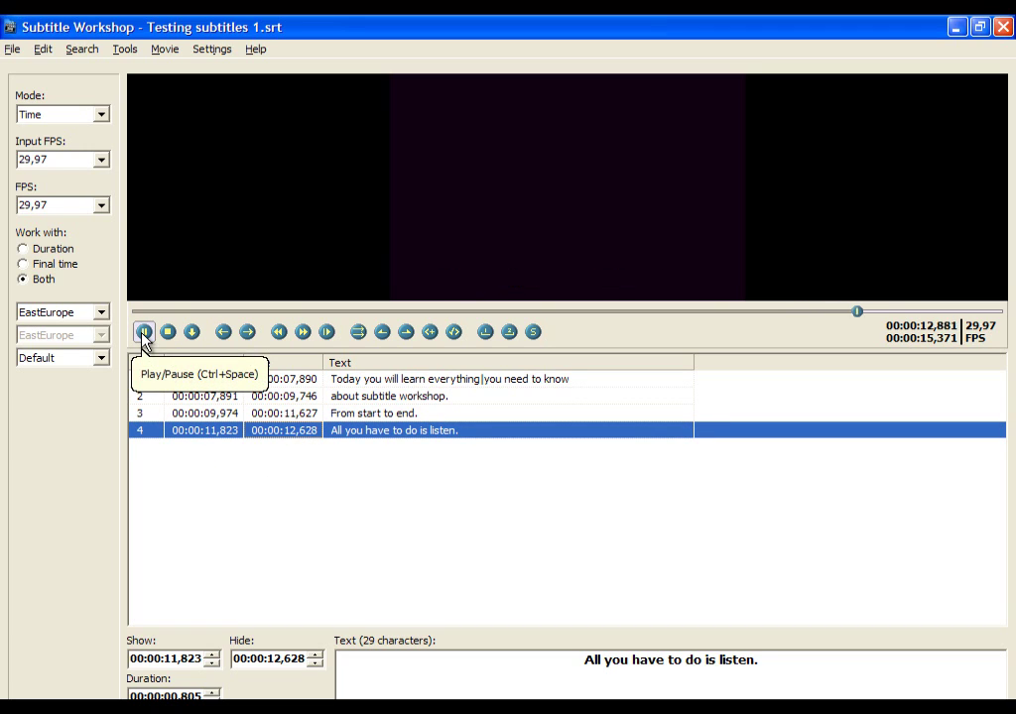
{"action": "left_click", "coordinate": [142, 334]}
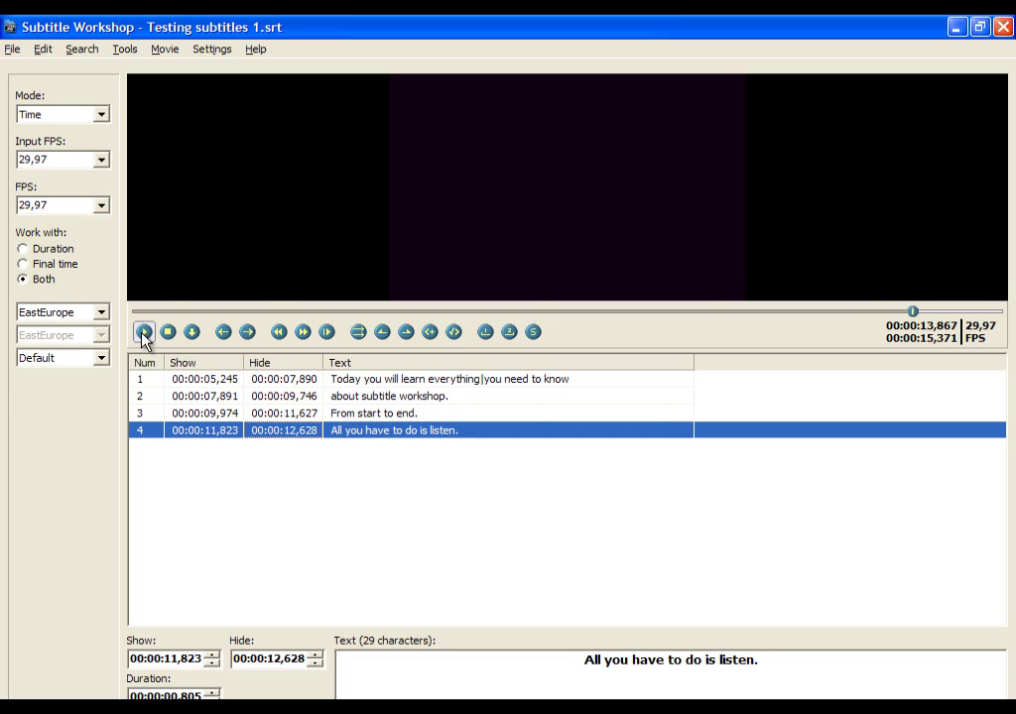
{"action": "left_click", "coordinate": [407, 333]}
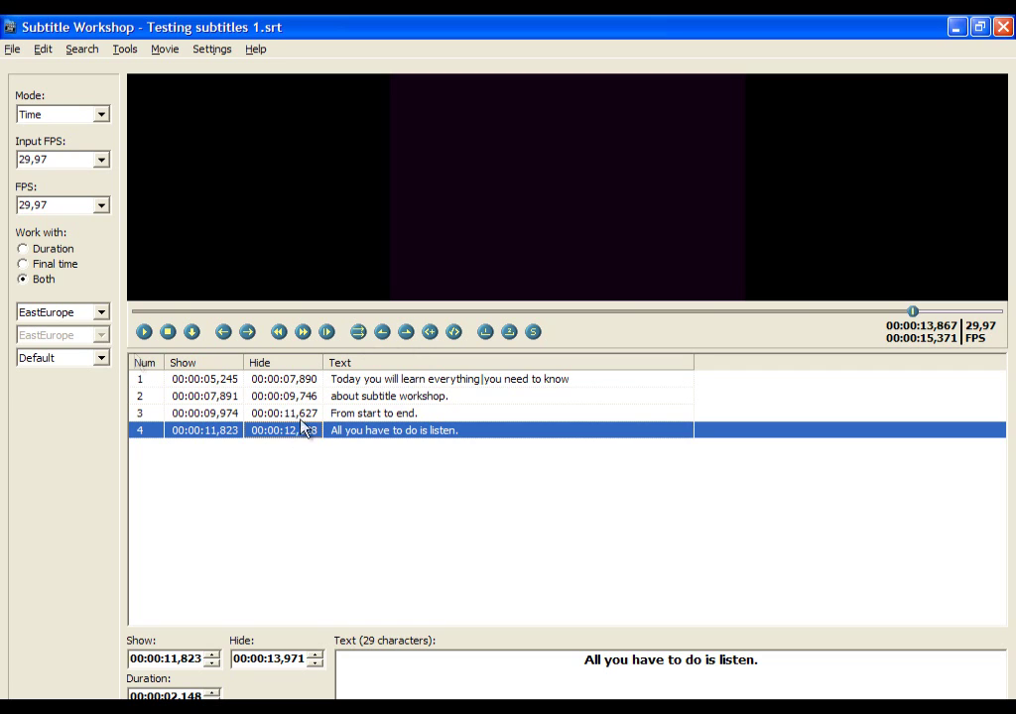
{"action": "key", "text": "Insert"}
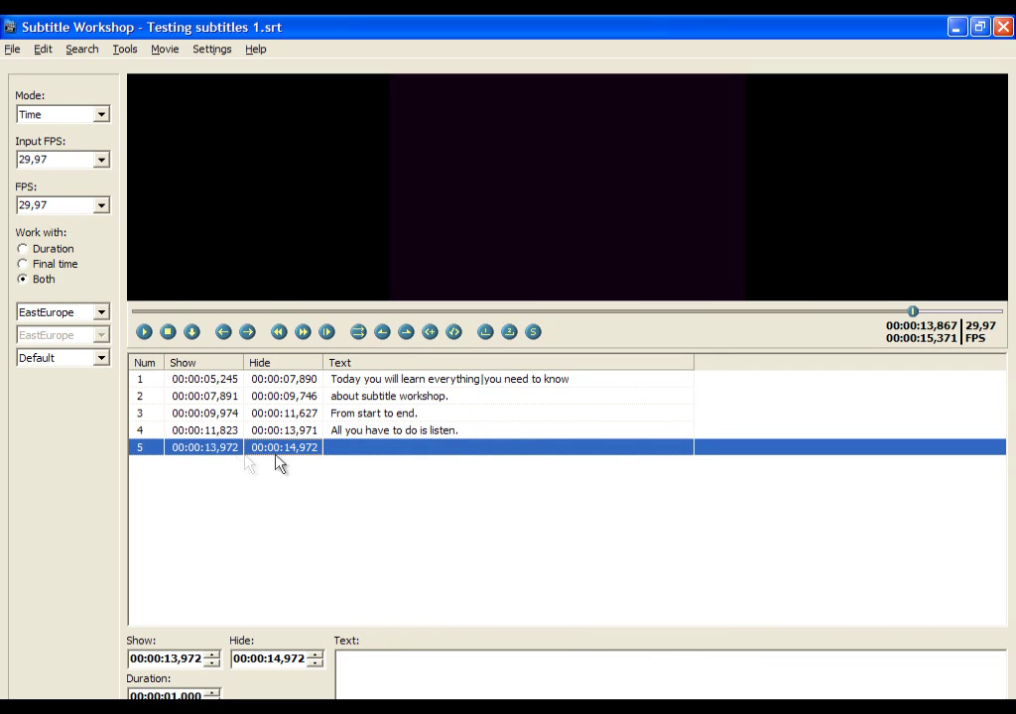
- Delete the empty fifth subtitle at the end of the list
{"action": "left_click", "coordinate": [310, 430]}
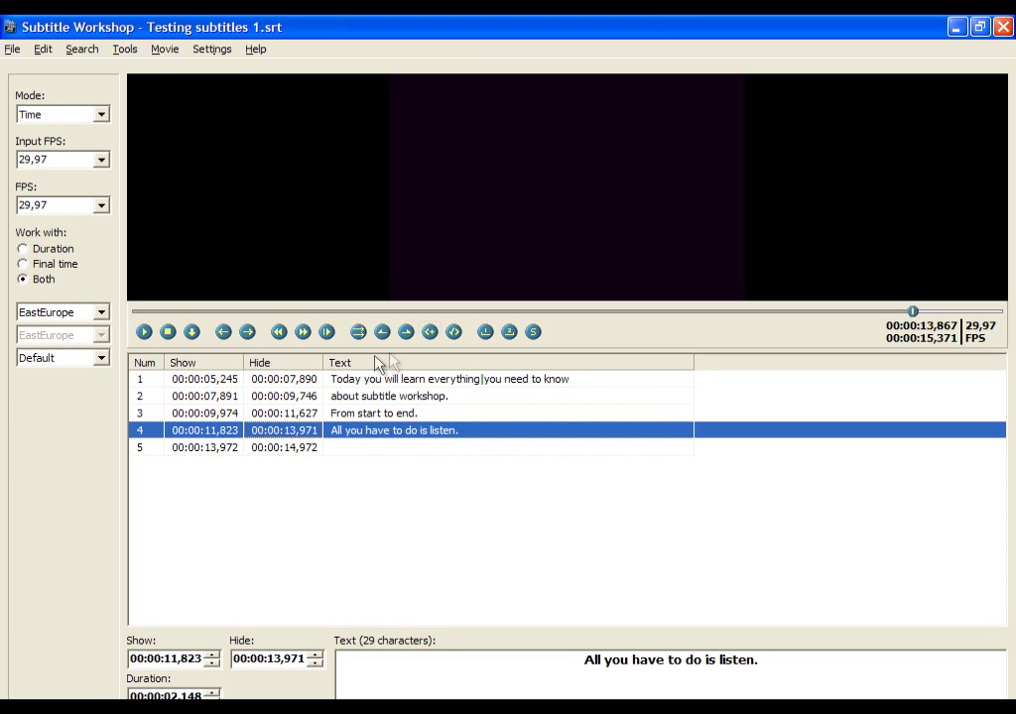
{"action": "left_click", "coordinate": [406, 331]}
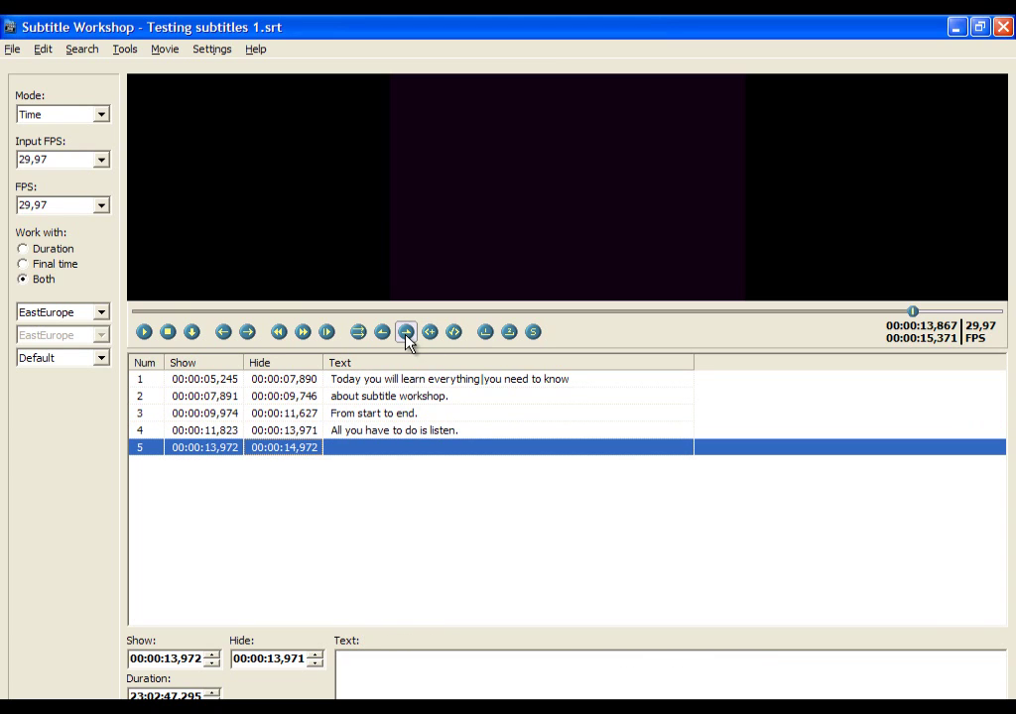
{"action": "key", "text": "Delete"}
- Play the movie from the fourth subtitle, replay it from the beginning to review the subtitles, and stop it
{"action": "left_click", "coordinate": [307, 440]}
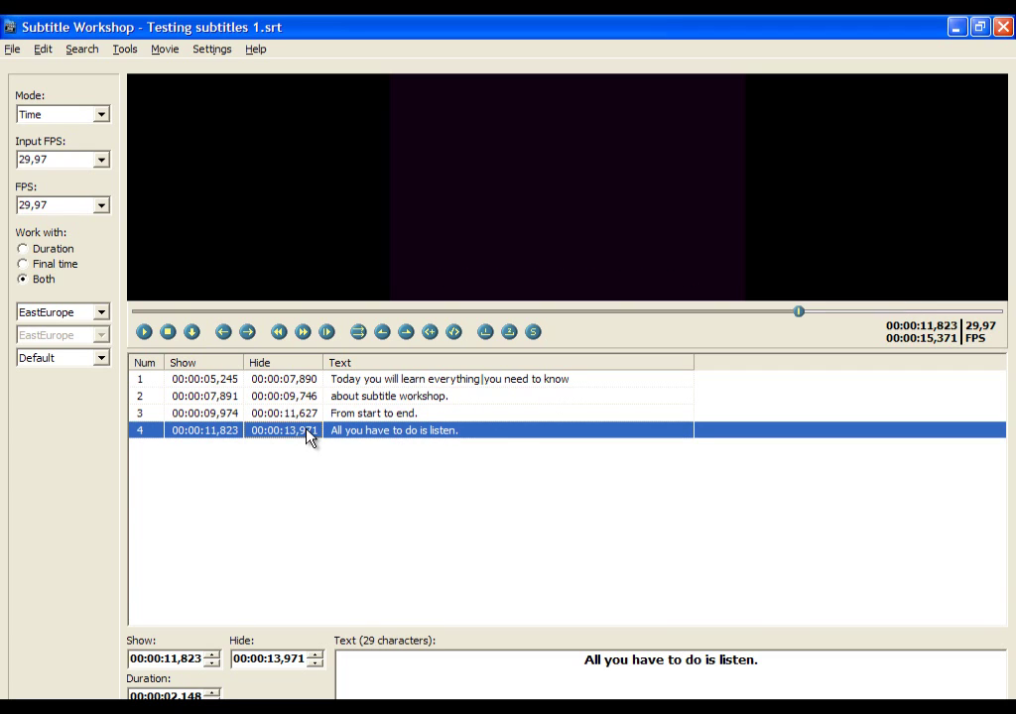
{"action": "left_click", "coordinate": [145, 337]}
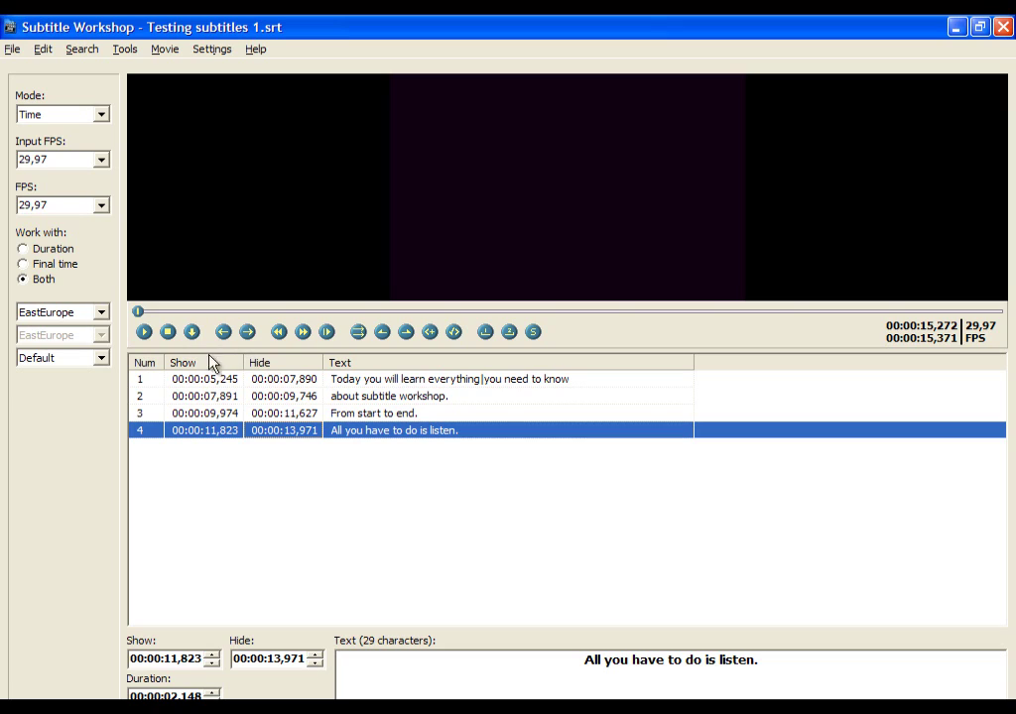
{"action": "left_click", "coordinate": [144, 332]}
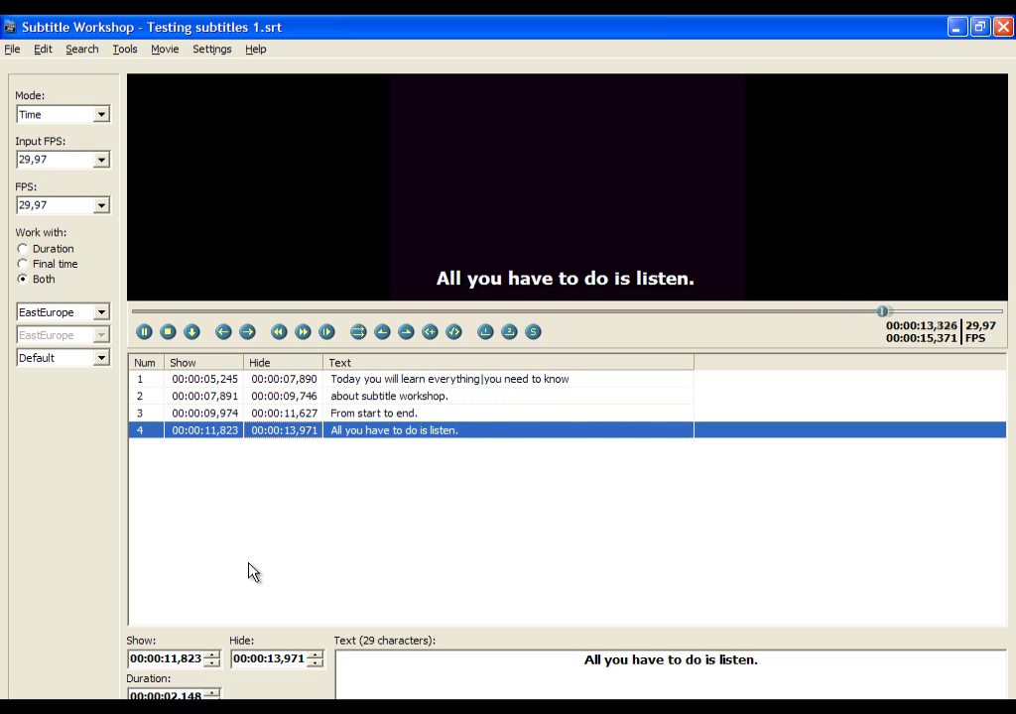
{"action": "left_click", "coordinate": [168, 333]}
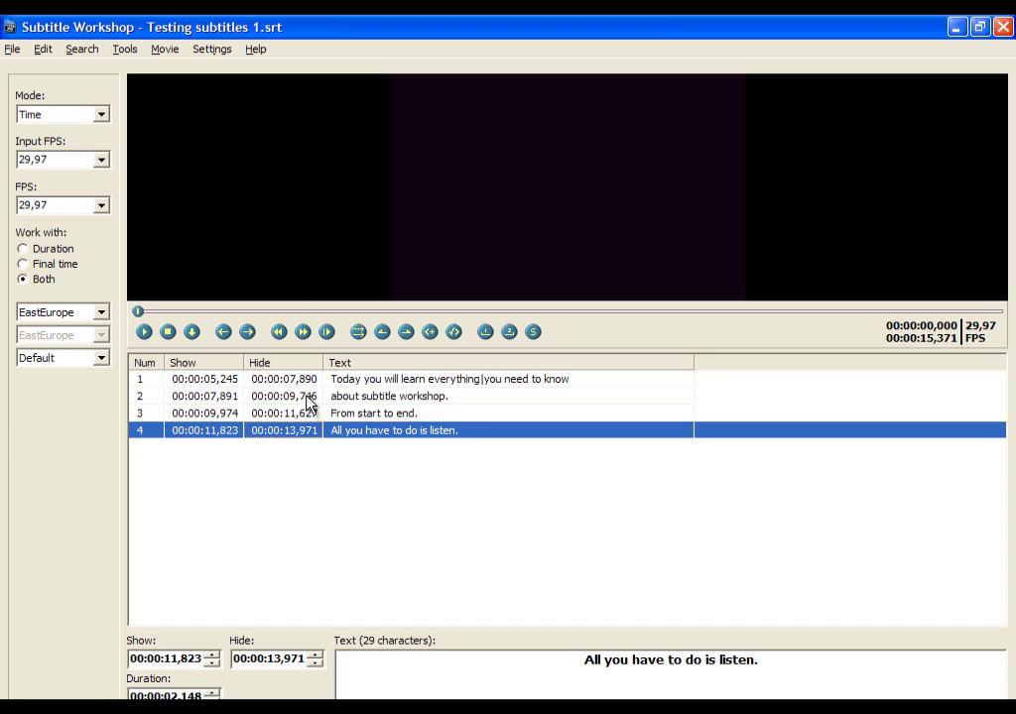
- Replay the movie in short stretches around the second subtitle and set that subtitle's start time to 00:00:08,074
{"action": "left_click", "coordinate": [305, 397]}
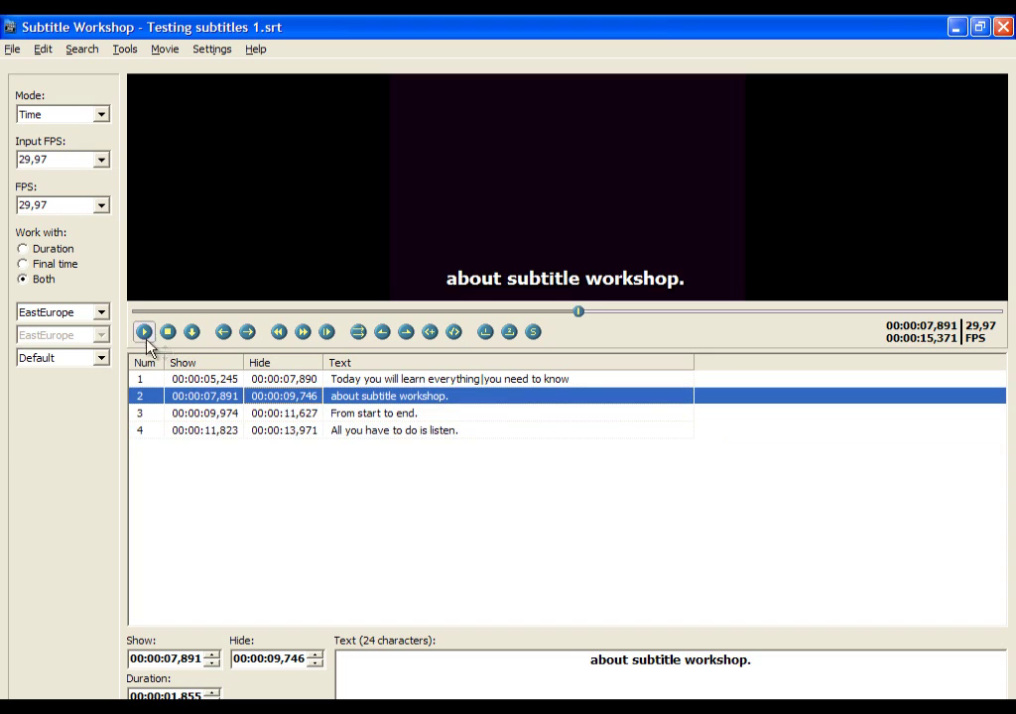
{"action": "left_click", "coordinate": [381, 331]}
{"action": "left_click", "coordinate": [303, 515]}
{"action": "left_click", "coordinate": [288, 382]}
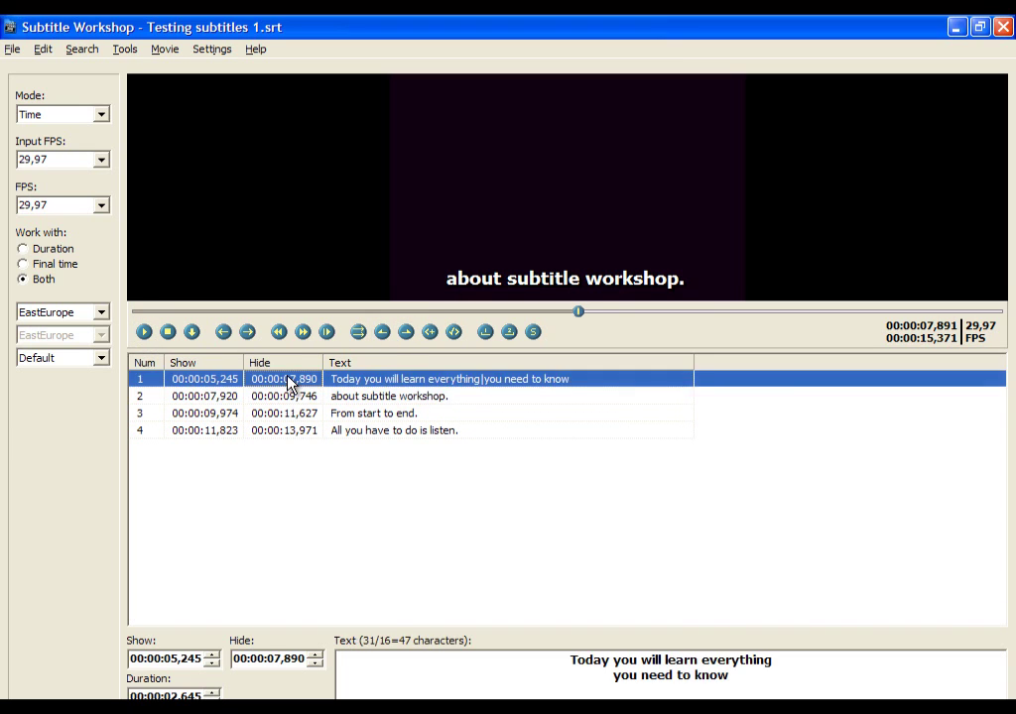
{"action": "left_click", "coordinate": [144, 332]}
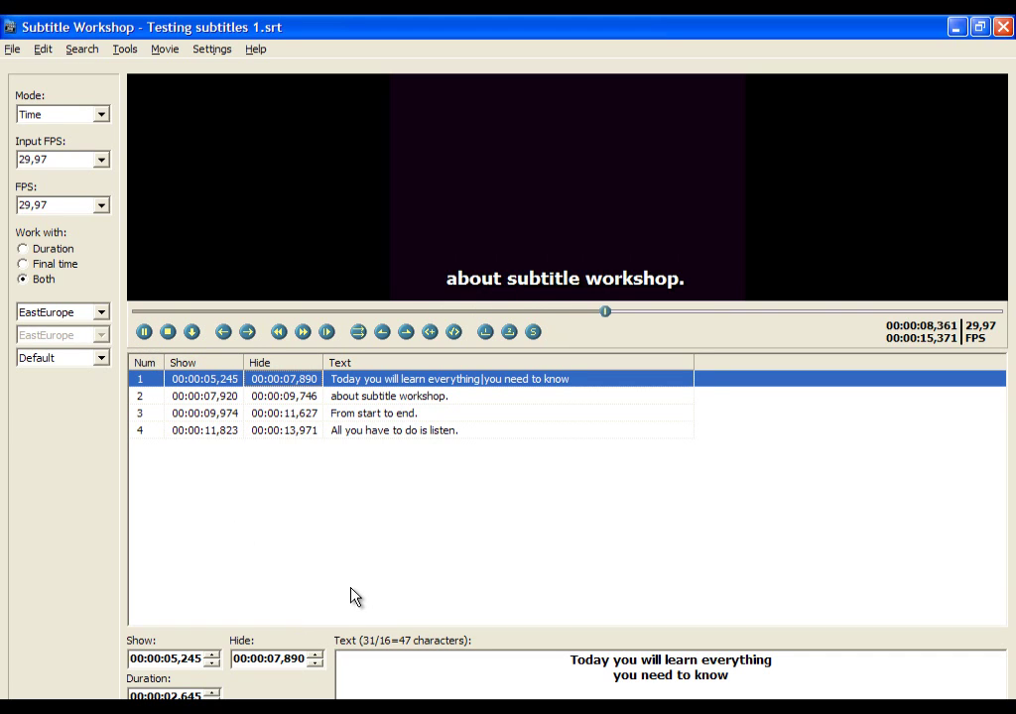
{"action": "left_click", "coordinate": [332, 402]}
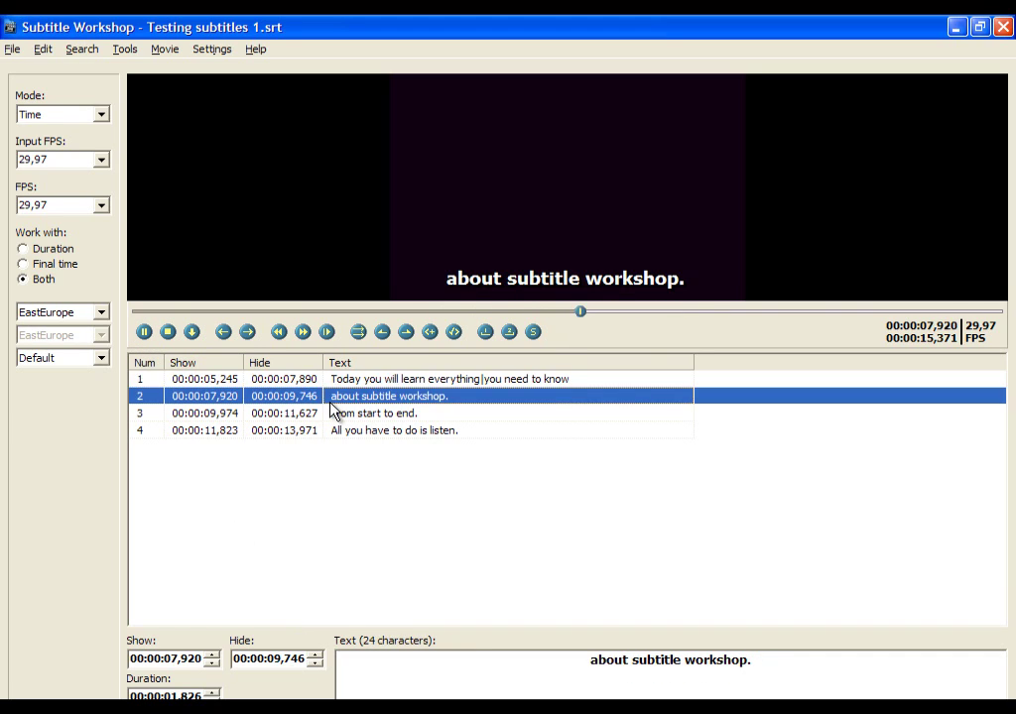
{"action": "left_click", "coordinate": [276, 396]}
{"action": "left_click", "coordinate": [142, 333]}
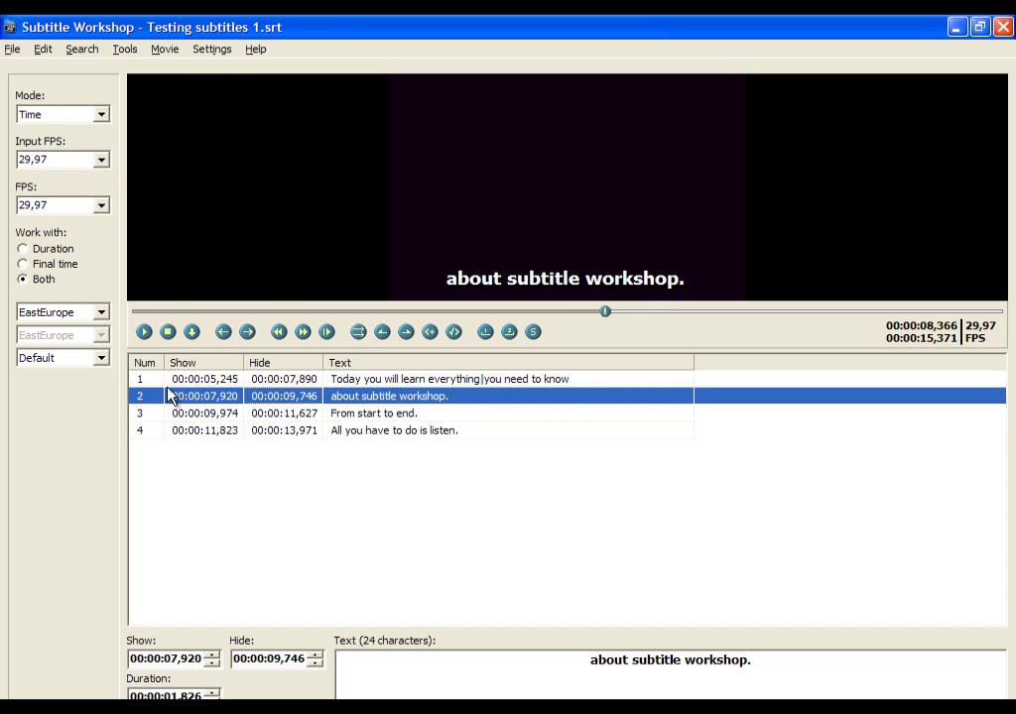
{"action": "left_click", "coordinate": [145, 334]}
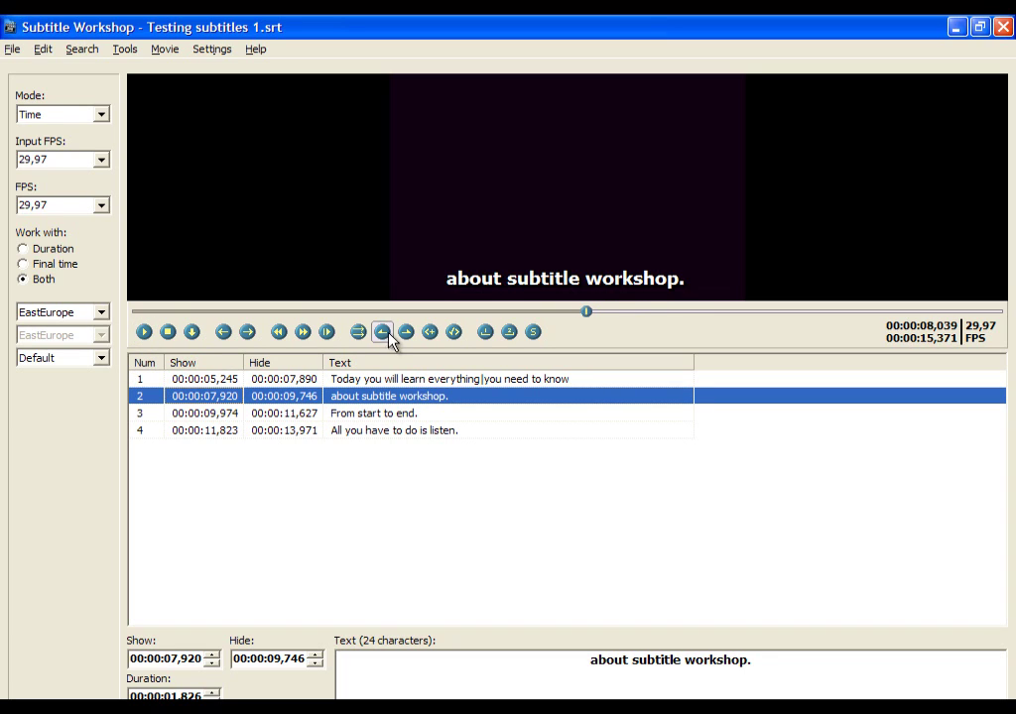
{"action": "left_click", "coordinate": [384, 334]}
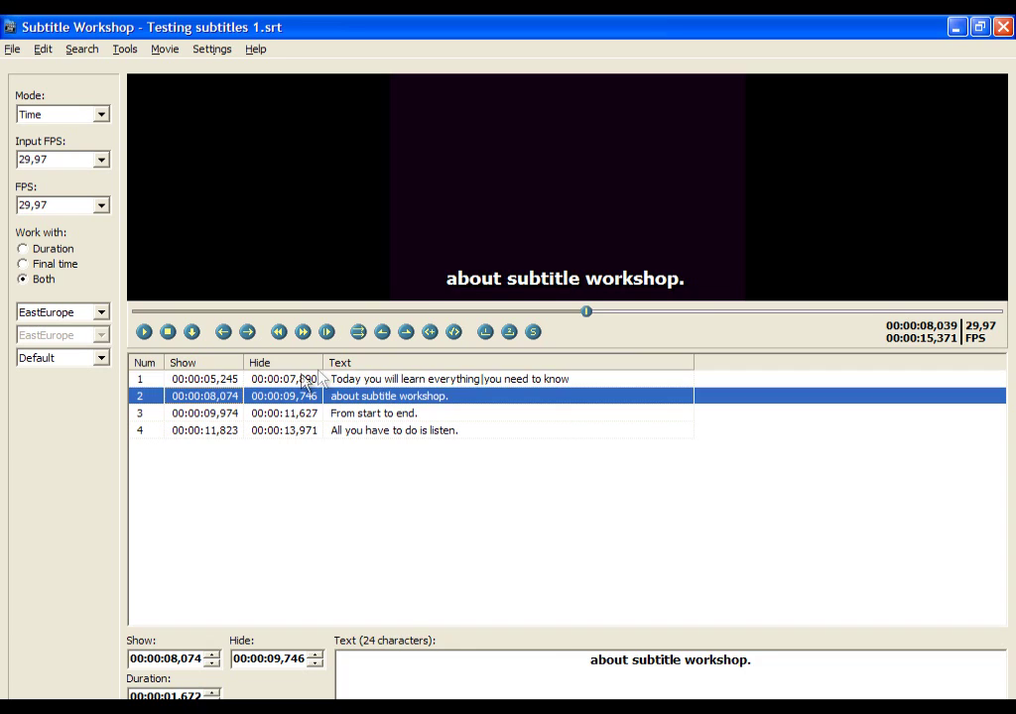
- Play the movie from the first subtitle to its end and save the subtitle file
{"action": "left_click", "coordinate": [305, 379]}
{"action": "left_click", "coordinate": [143, 332]}
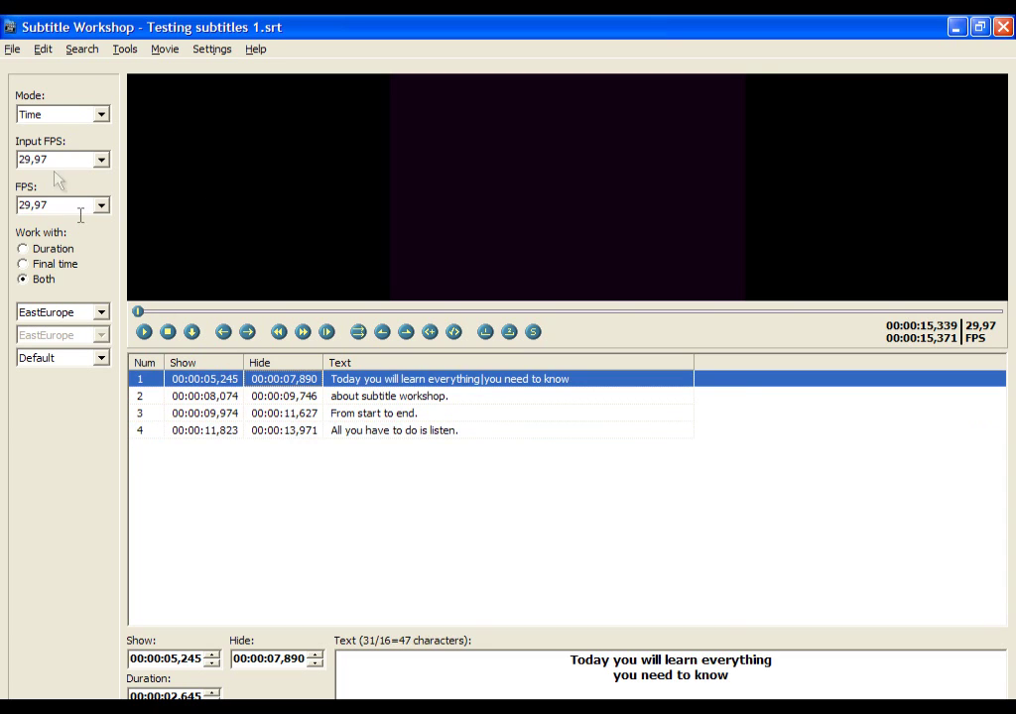
{"action": "left_click", "coordinate": [12, 49]}
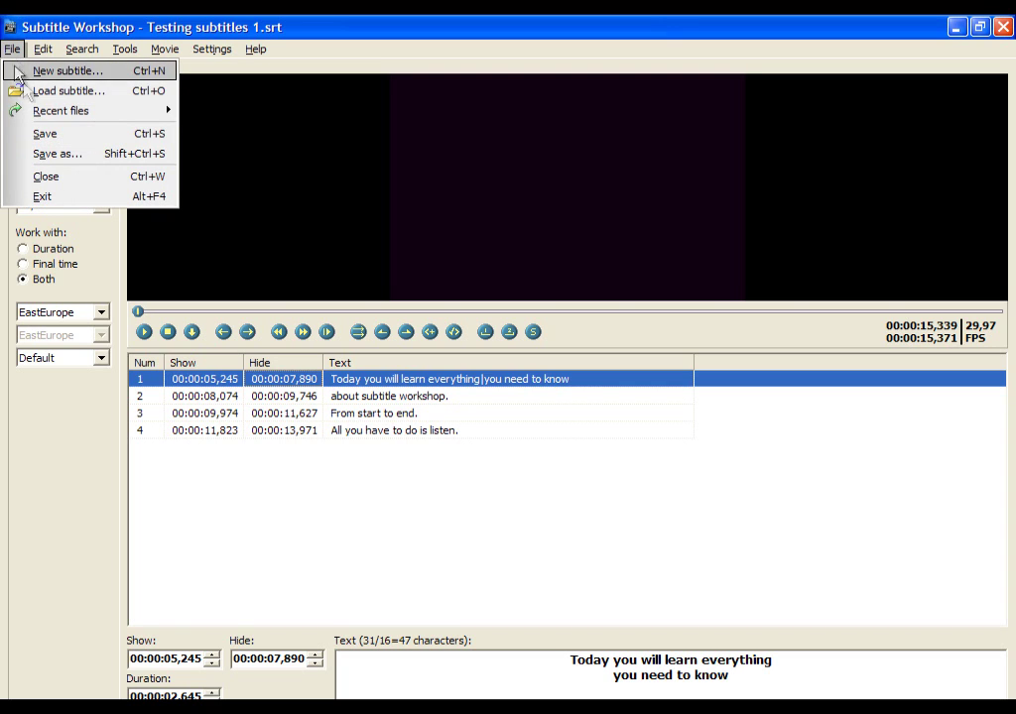
{"action": "left_click", "coordinate": [67, 140]}
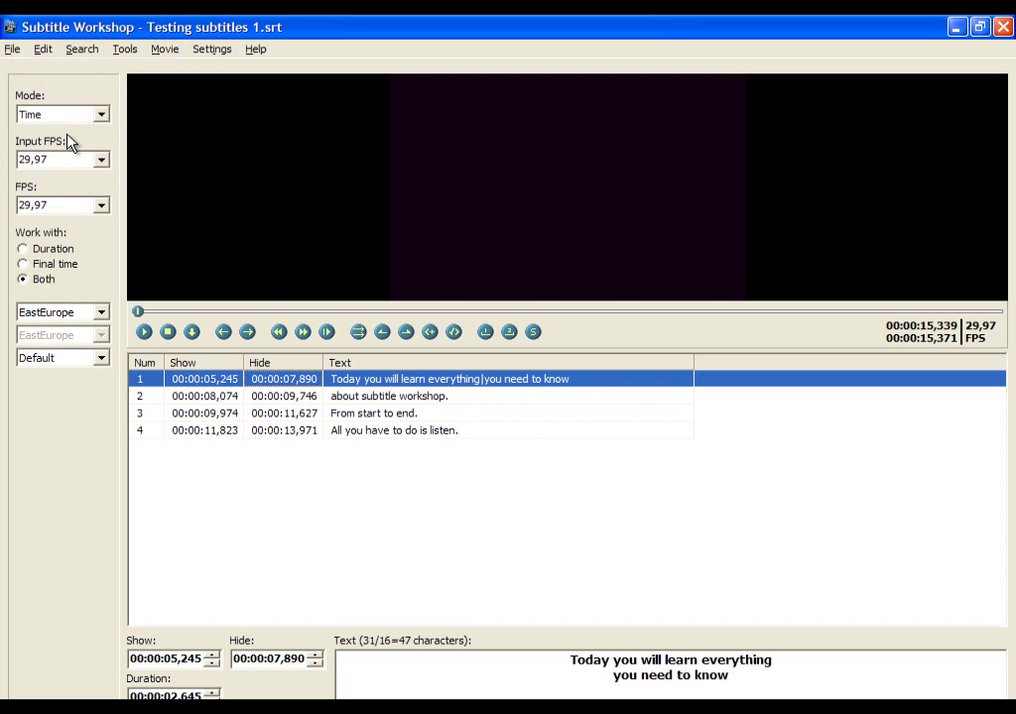
{"action": "left_click", "coordinate": [12, 49]}
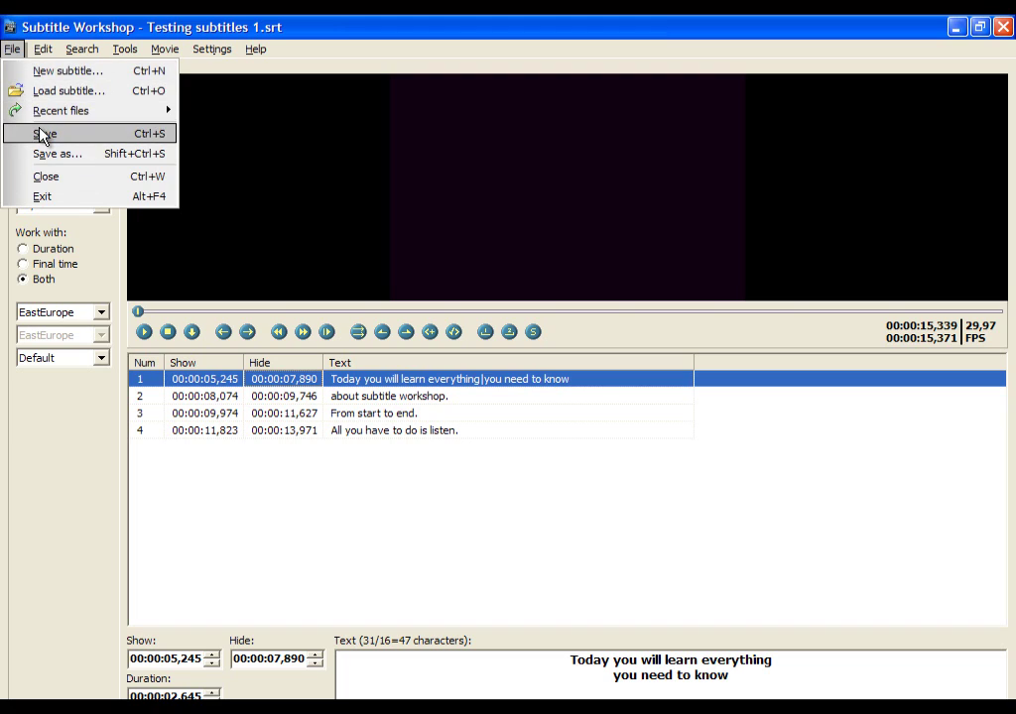
{"action": "left_click", "coordinate": [246, 541]}
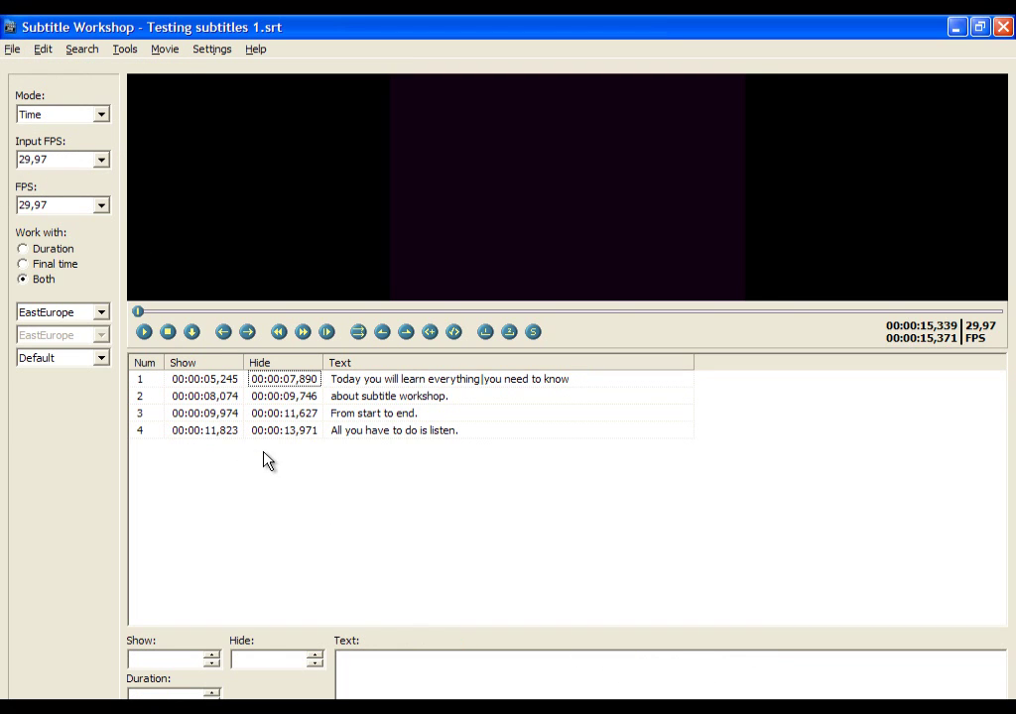
- Close the saved subtitle file and create a new subtitle file
{"action": "left_click", "coordinate": [13, 49]}
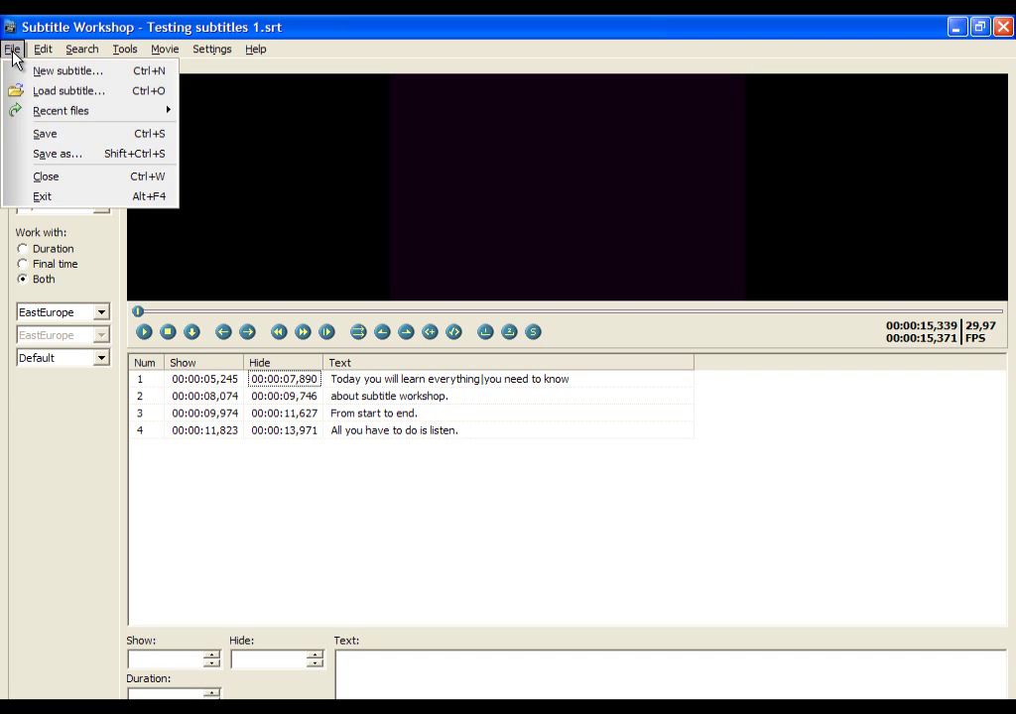
{"action": "left_click", "coordinate": [57, 177]}
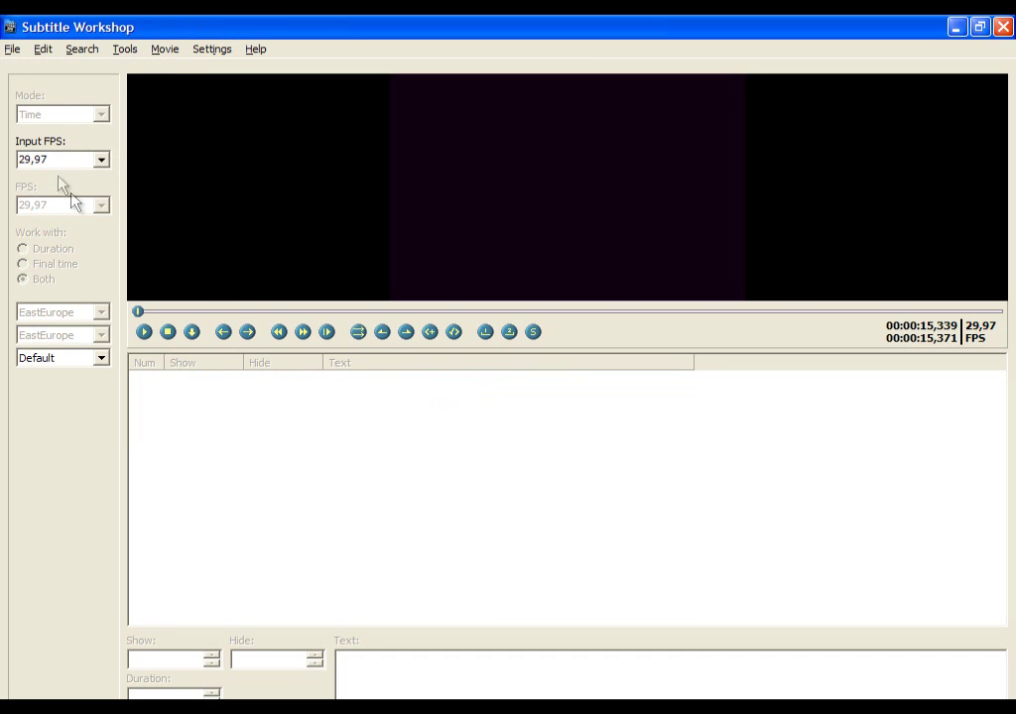
{"action": "left_click", "coordinate": [12, 50]}
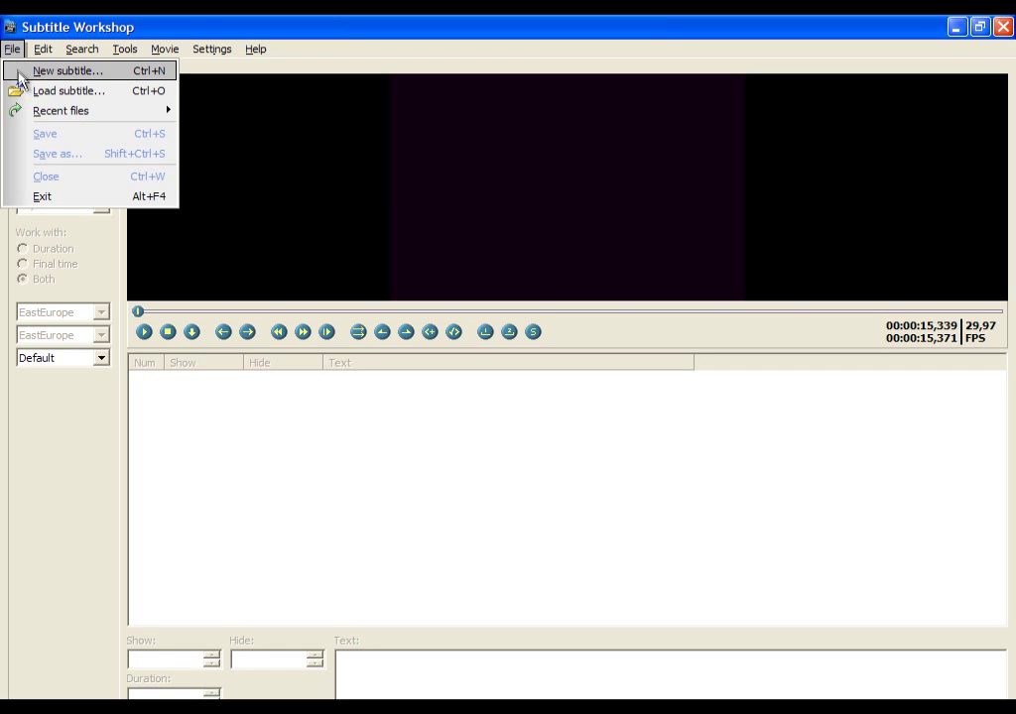
{"action": "left_click", "coordinate": [60, 72]}
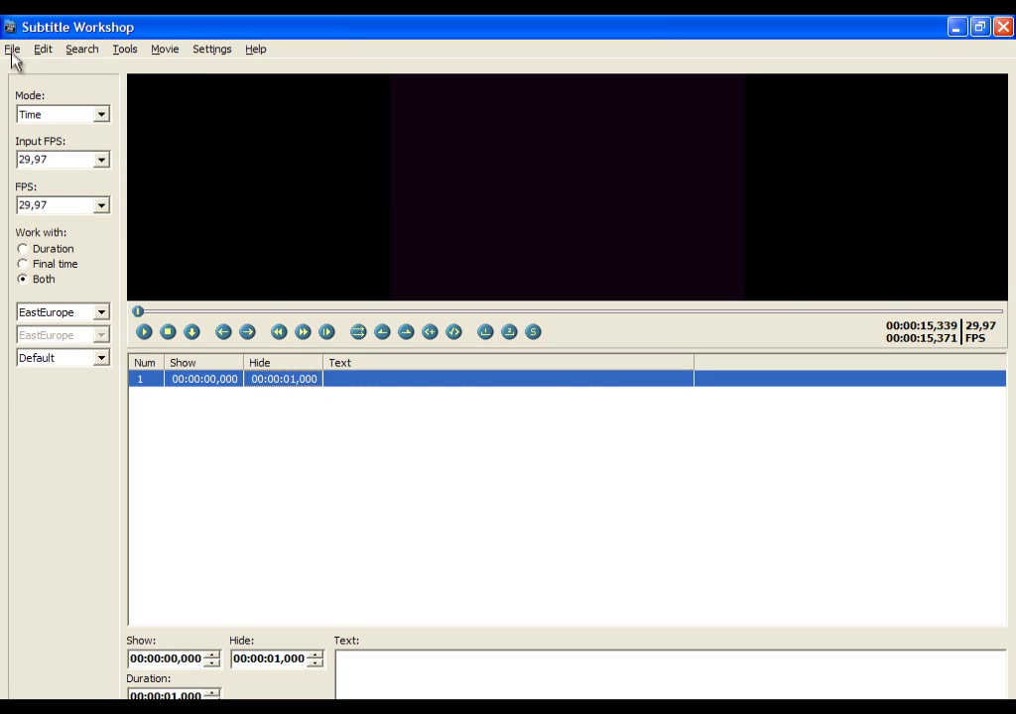
- Save the new subtitle file in SubRip format on the Desktop as "Testing subtitles 2" and dismiss the error dialog
{"action": "left_click", "coordinate": [12, 50]}
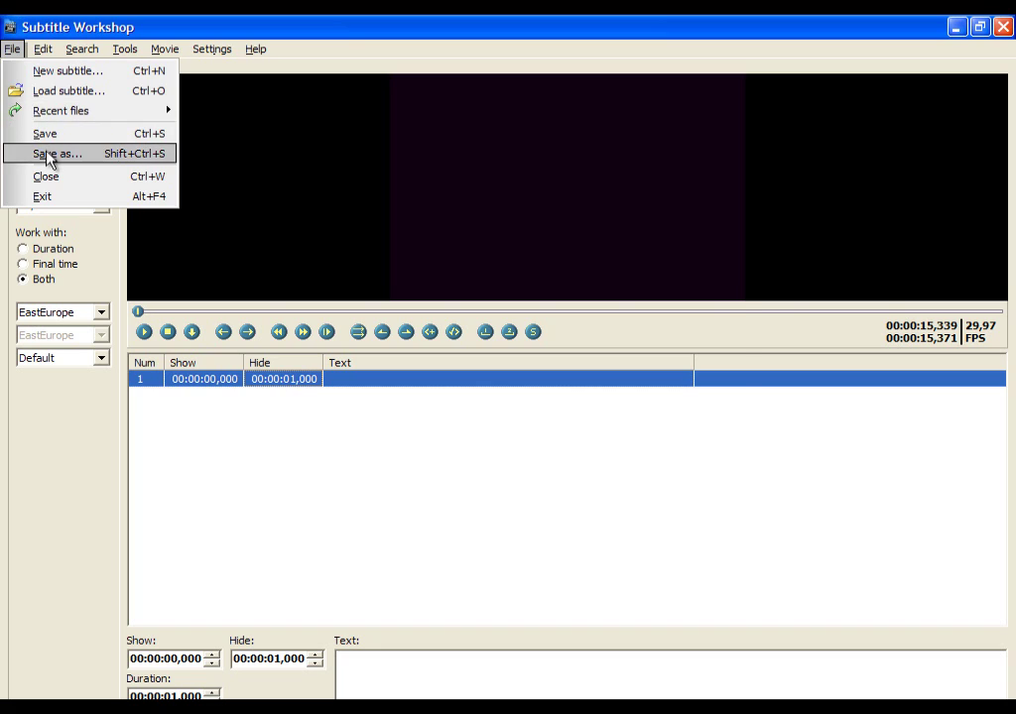
{"action": "left_click", "coordinate": [50, 154]}
{"action": "scroll", "coordinate": [485, 384], "scroll_direction": "down", "scroll_amount": 5}
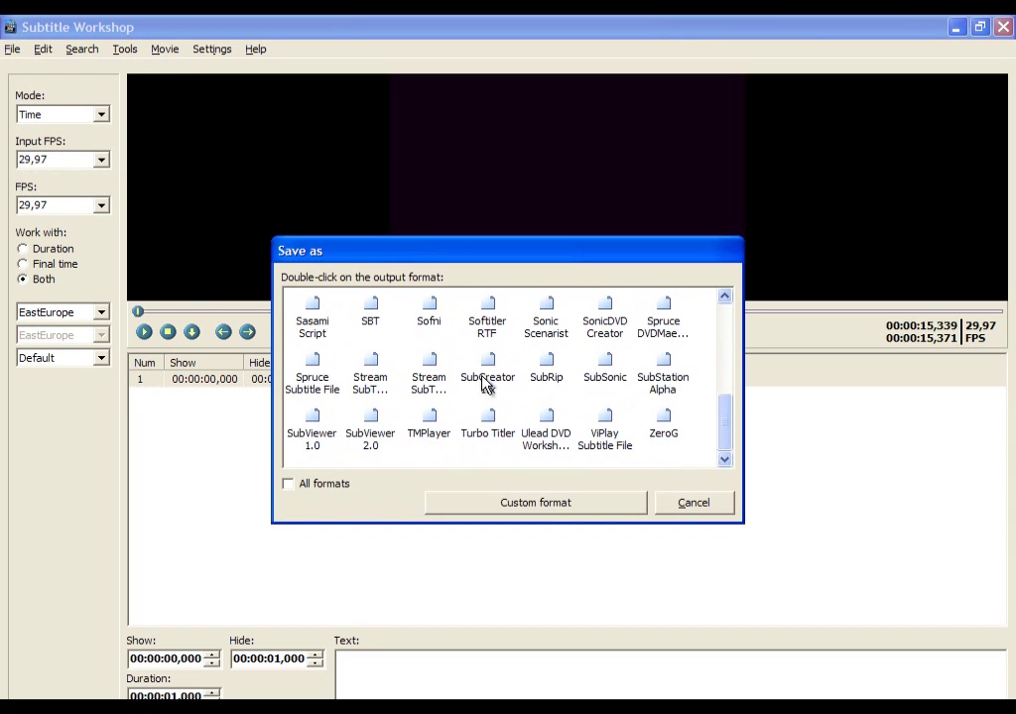
{"action": "double_click", "coordinate": [543, 377]}
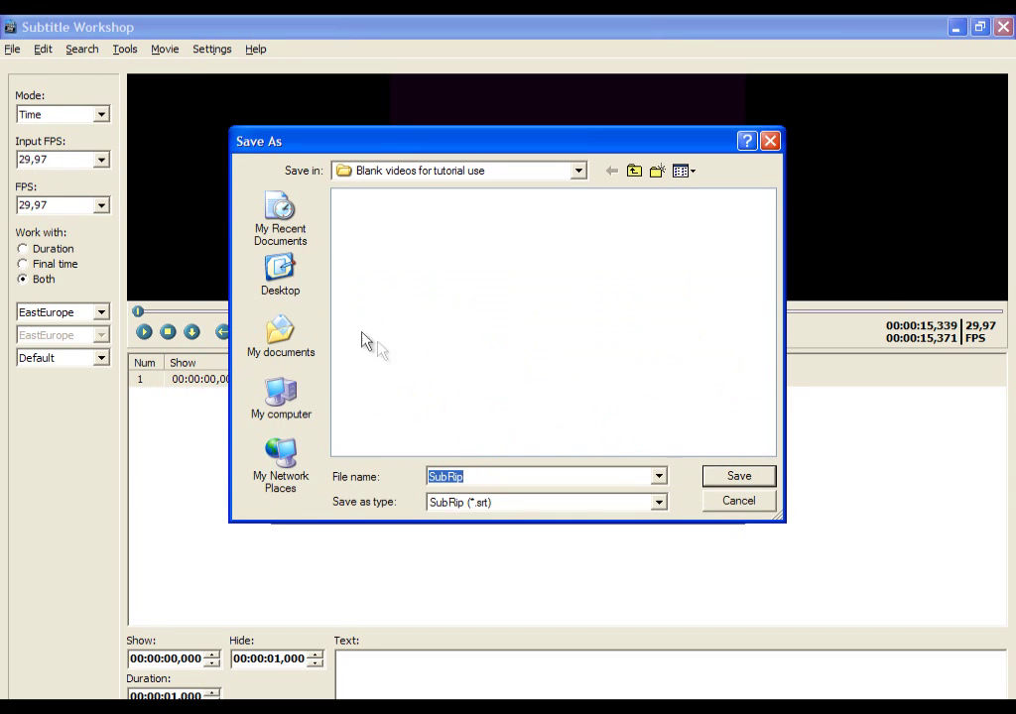
{"action": "left_click", "coordinate": [270, 277]}
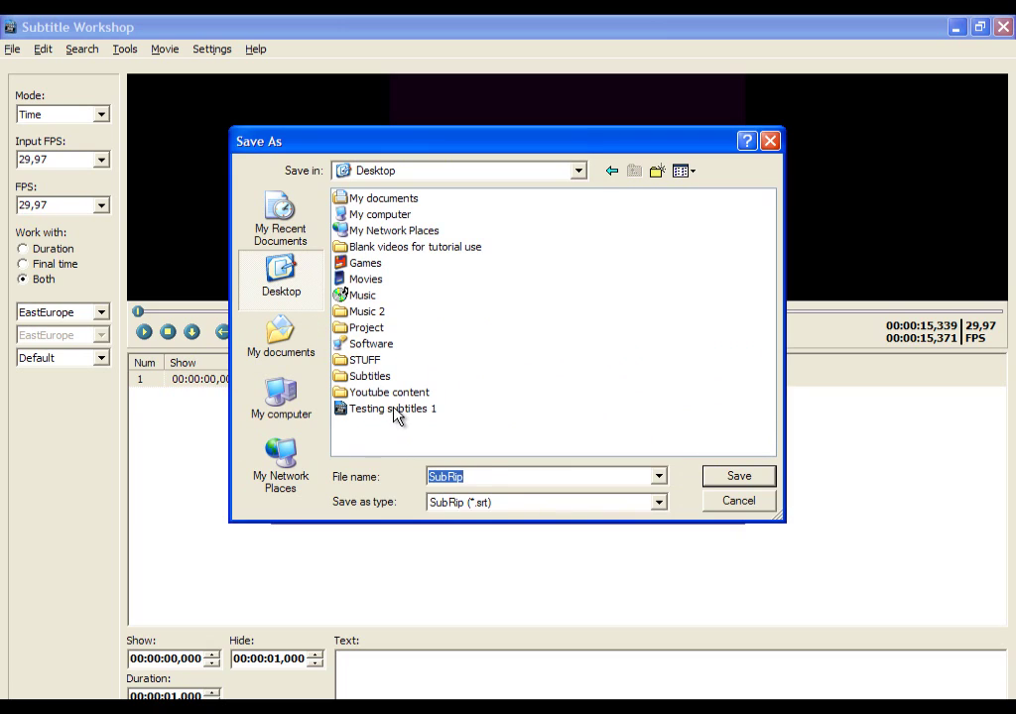
{"action": "left_click", "coordinate": [400, 410]}
{"action": "left_click", "coordinate": [519, 478]}
{"action": "double_click", "coordinate": [519, 478]}
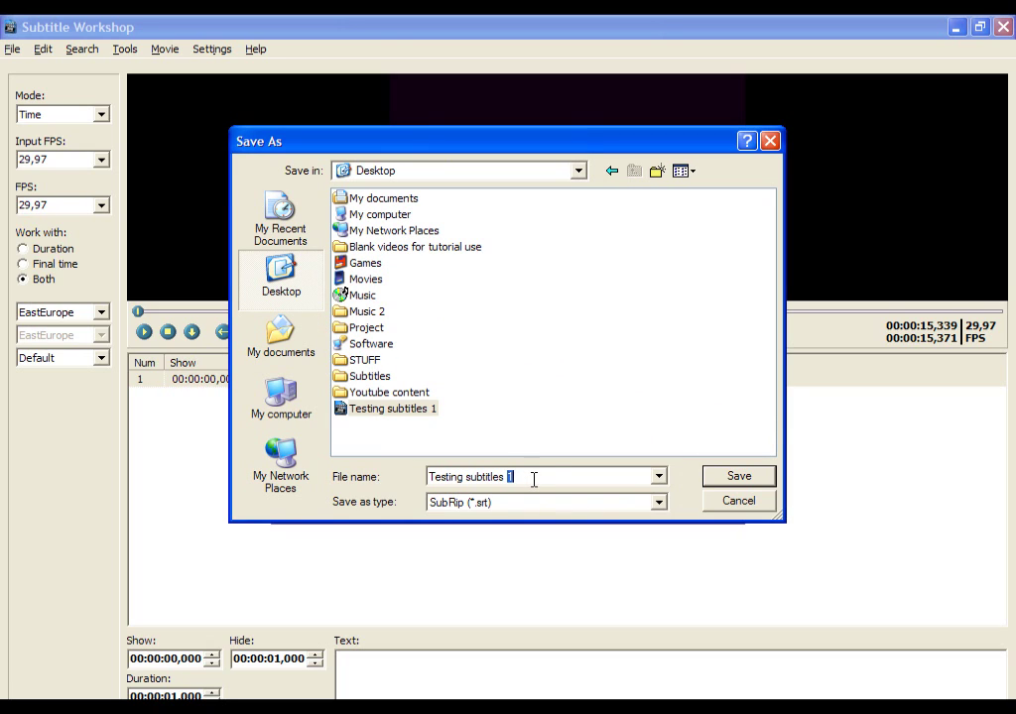
{"action": "type", "text": "2"}
{"action": "key", "text": "Return"}
{"action": "left_click", "coordinate": [692, 504]}
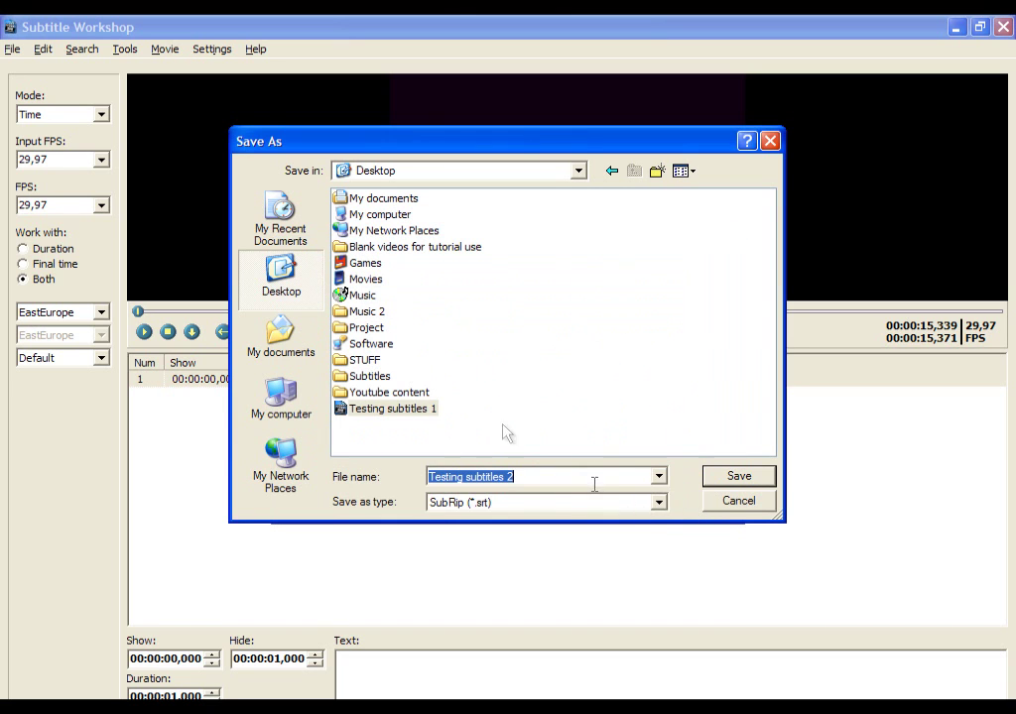
{"action": "left_click", "coordinate": [734, 480]}
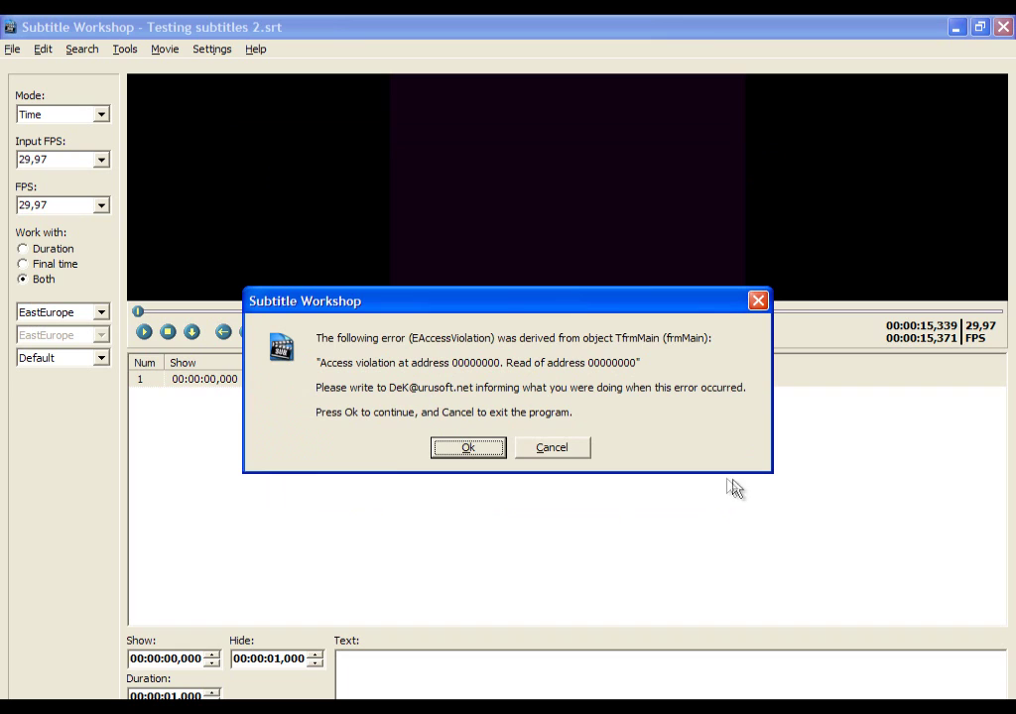
{"action": "key", "text": "Return"}
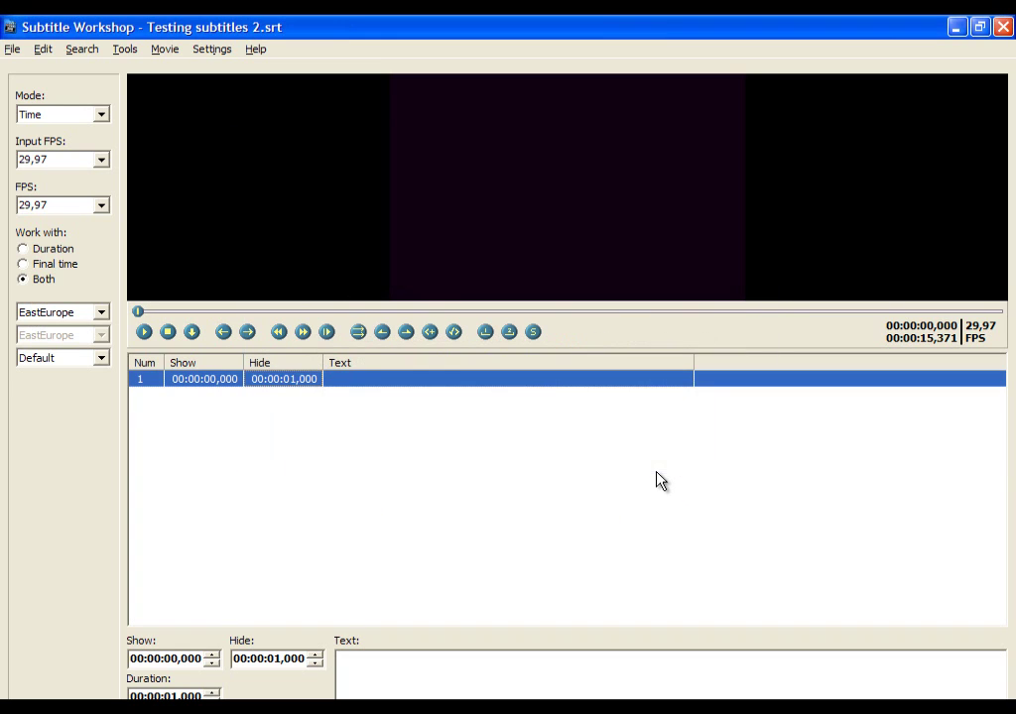
- Load the movie "Blank movie 2 [test]" and start playing it from the beginning
{"action": "left_click", "coordinate": [166, 50]}
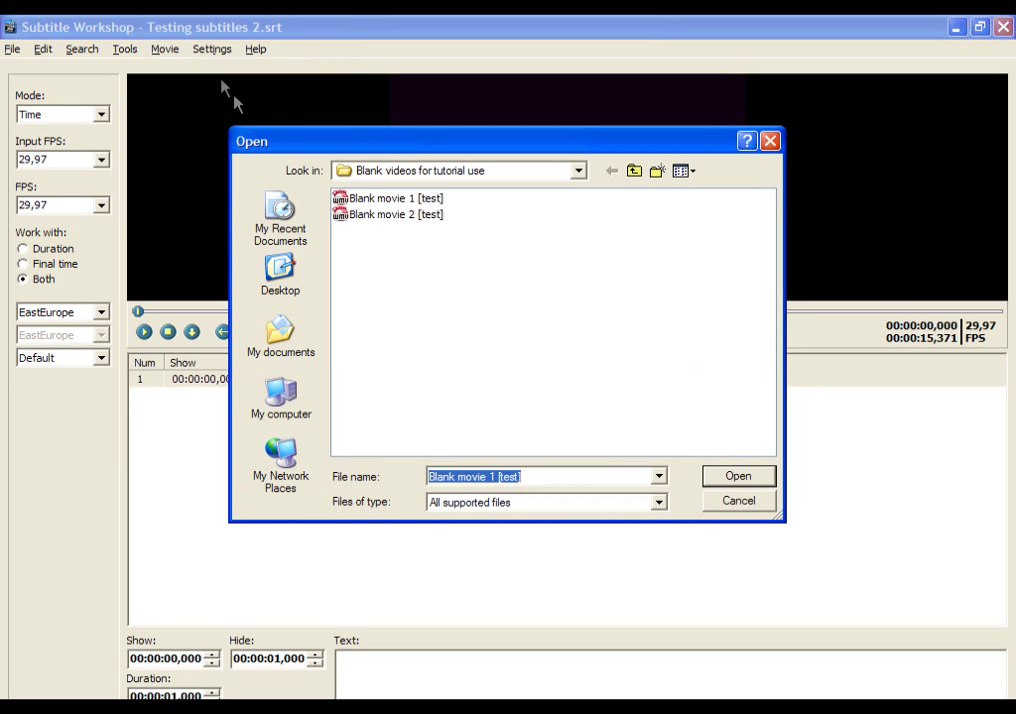
{"action": "left_click", "coordinate": [392, 216]}
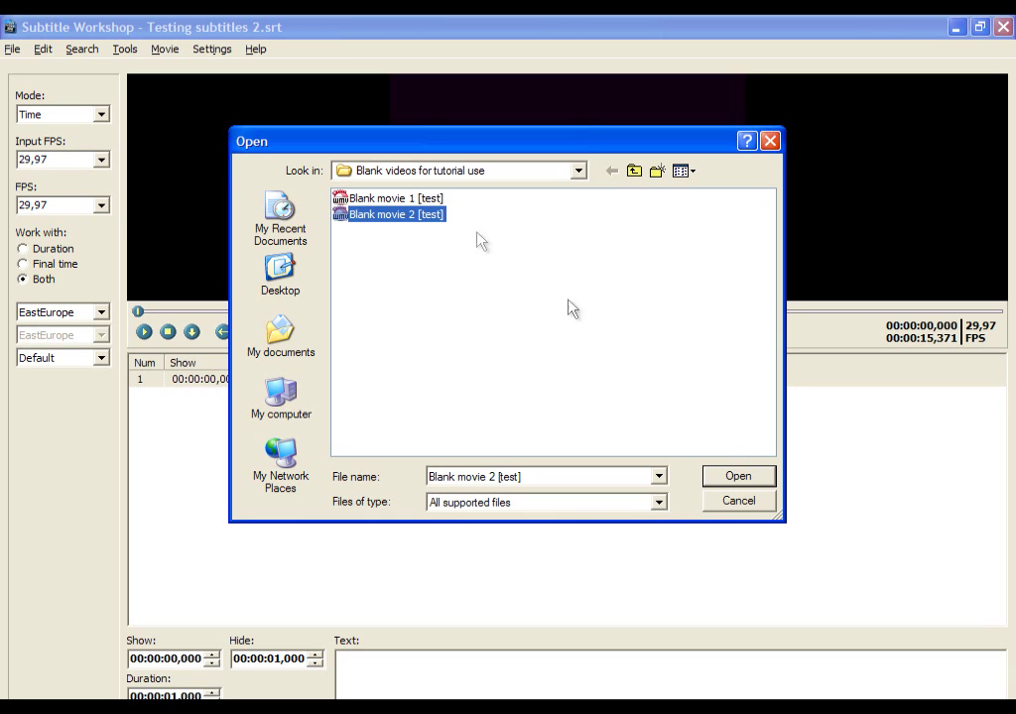
{"action": "left_click", "coordinate": [751, 483]}
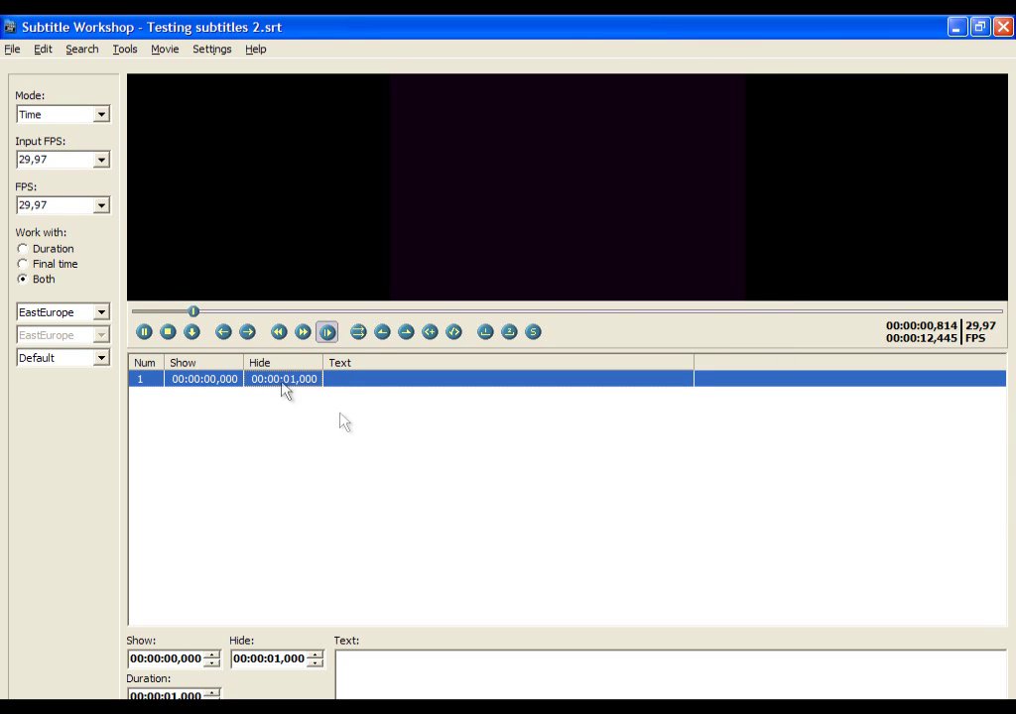
{"action": "left_click", "coordinate": [167, 331]}
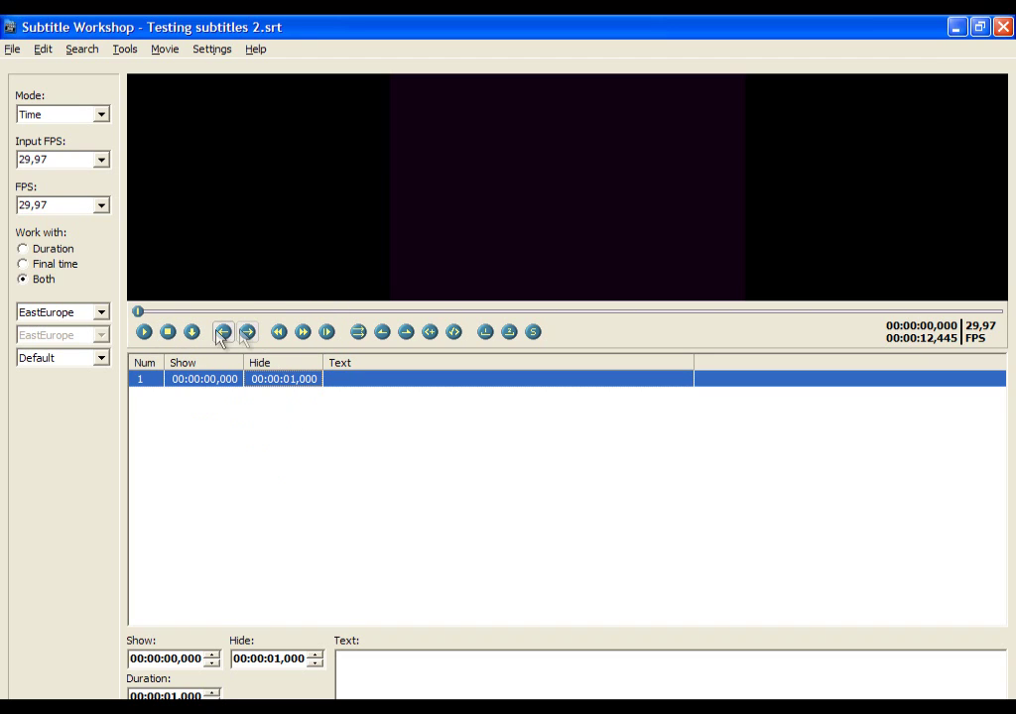
{"action": "left_click", "coordinate": [144, 332]}
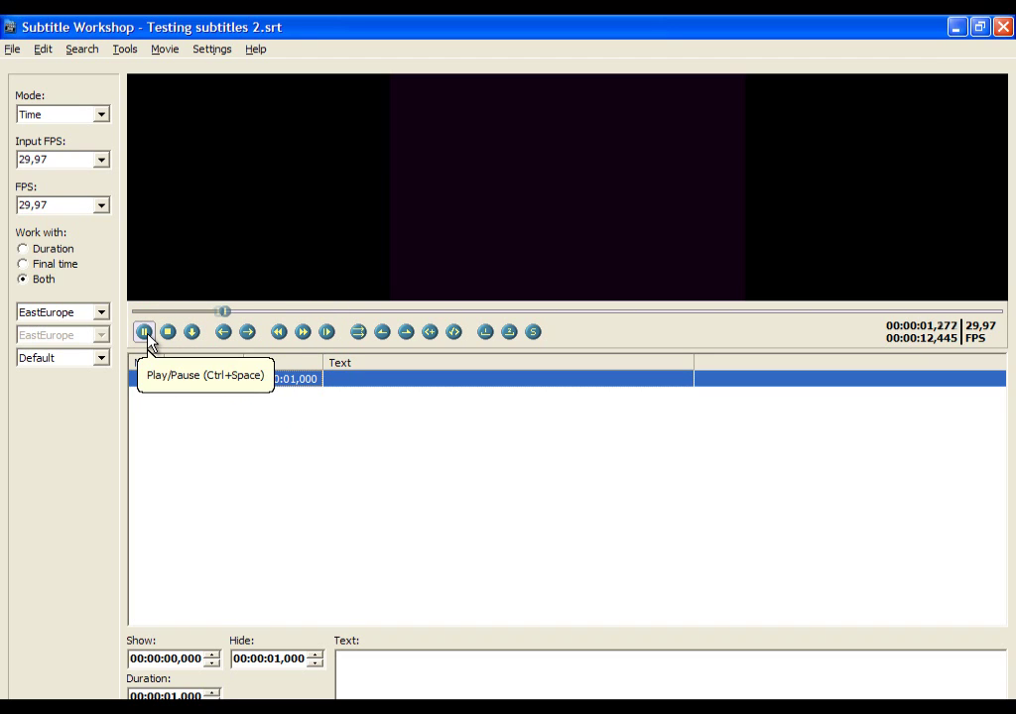
- Pause the movie just after one second and set the first subtitle's start time there, at about 00:00:01,151
{"action": "left_click", "coordinate": [144, 334]}
{"action": "left_click", "coordinate": [145, 333]}
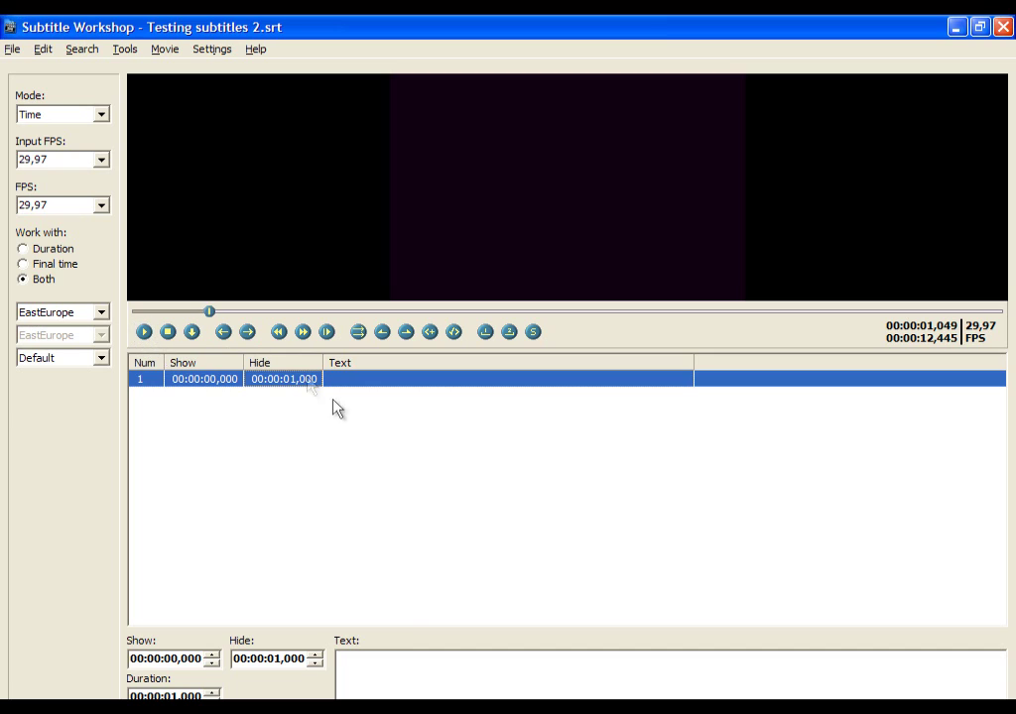
{"action": "left_click", "coordinate": [416, 679]}
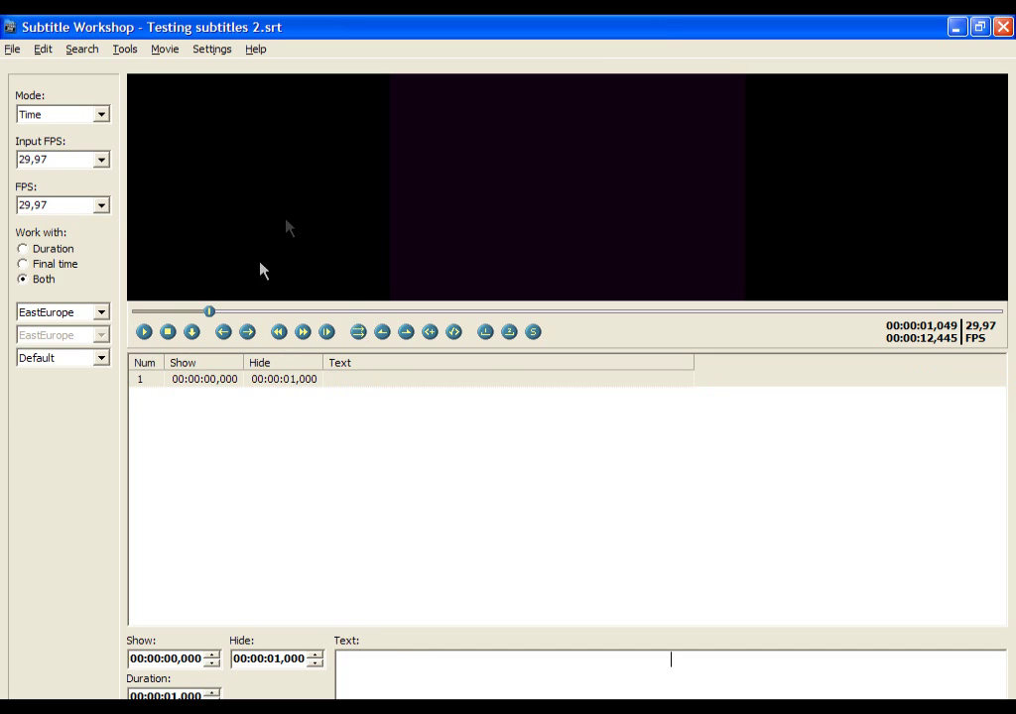
{"action": "left_click", "coordinate": [382, 333]}
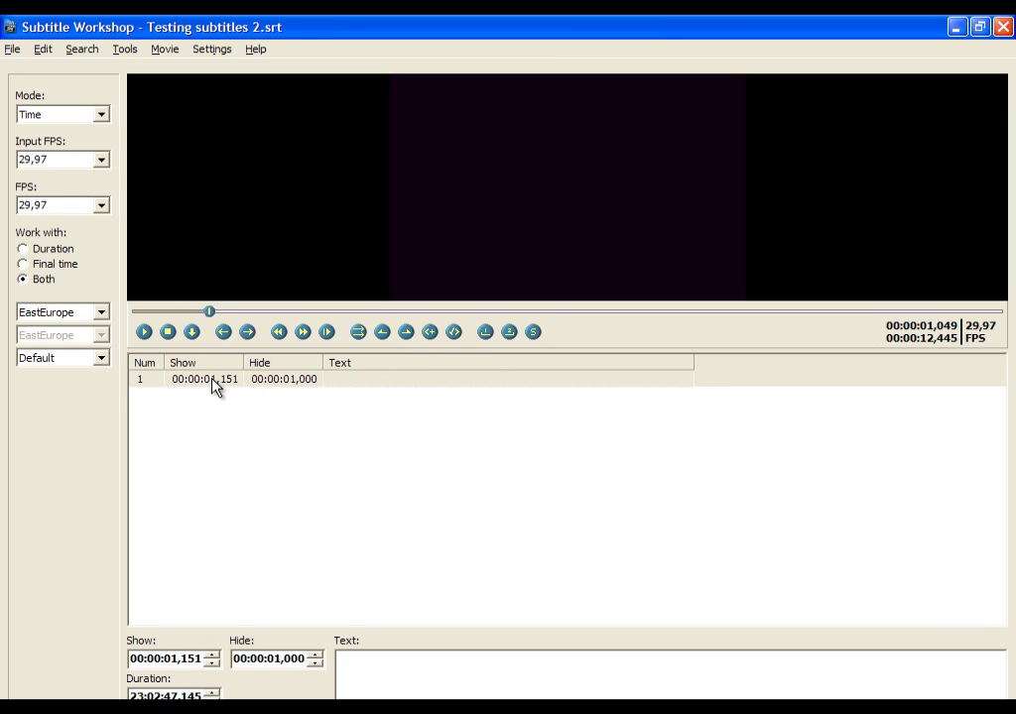
- Listen to the movie's first phrase and write the first subtitle on two lines as "If u have any questions," and "feel free to ask"
{"action": "left_click", "coordinate": [143, 332]}
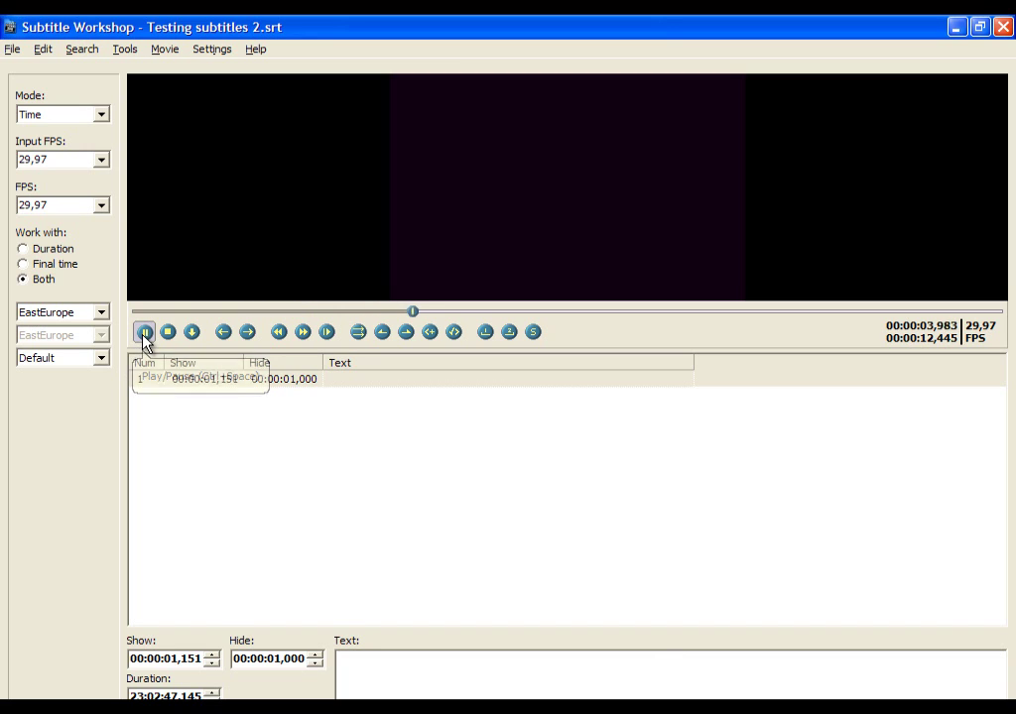
{"action": "left_click", "coordinate": [144, 333]}
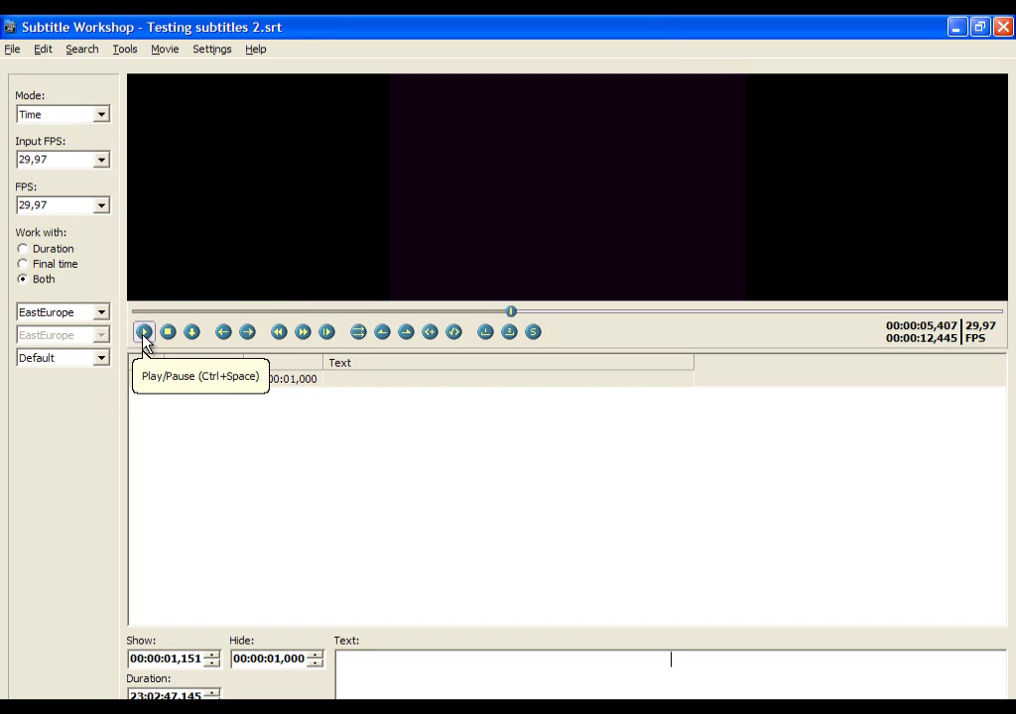
{"action": "double_click", "coordinate": [143, 335]}
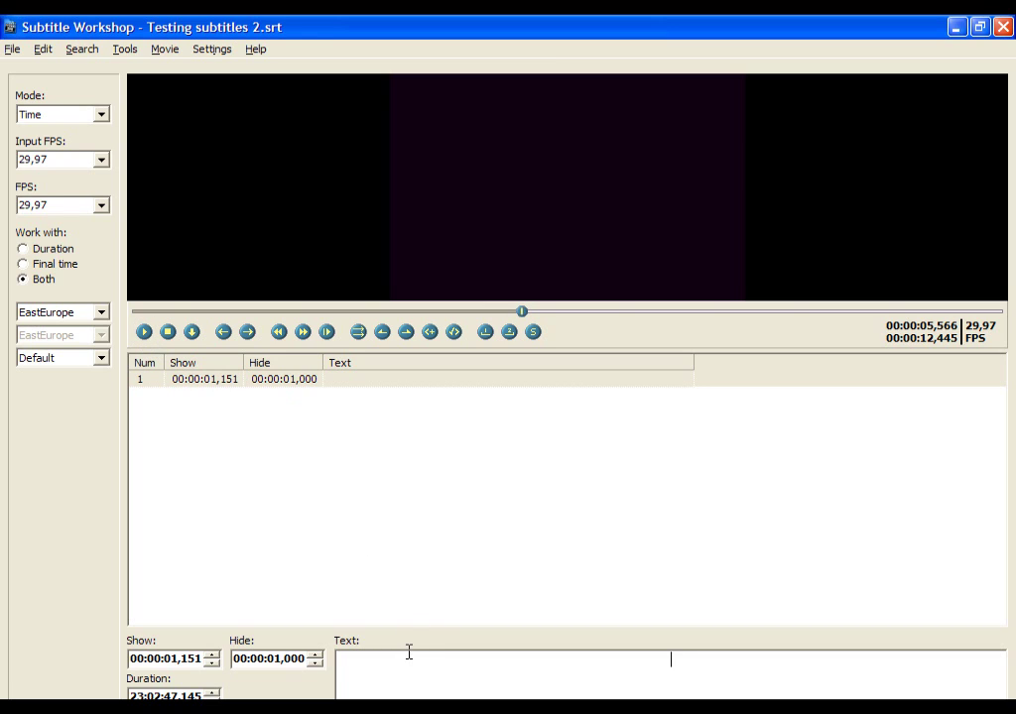
{"action": "type", "text": "If u have any questions"}
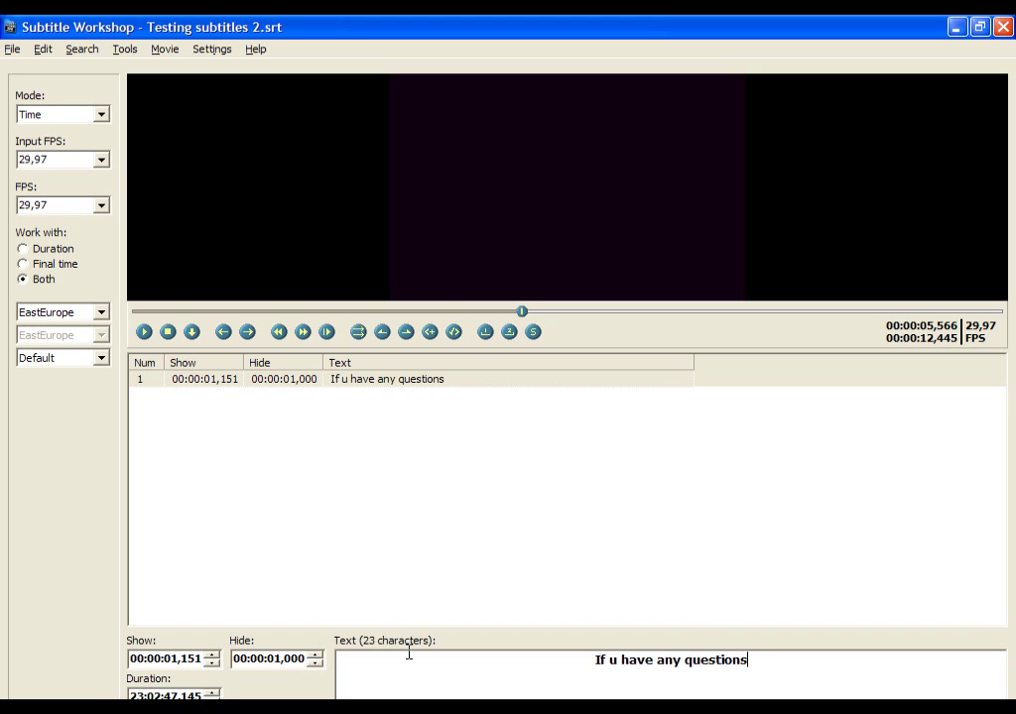
{"action": "key", "text": "Return"}
{"action": "type", "text": "fell free to ask"}
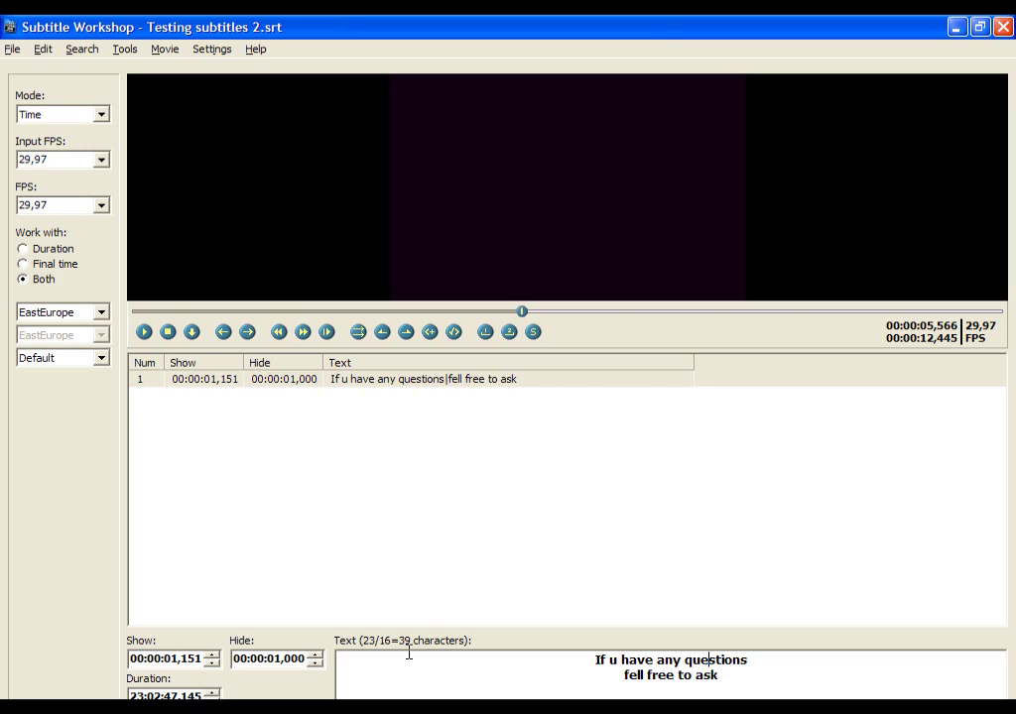
{"action": "key", "text": "BackSpace"}
{"action": "type", "text": "e"}
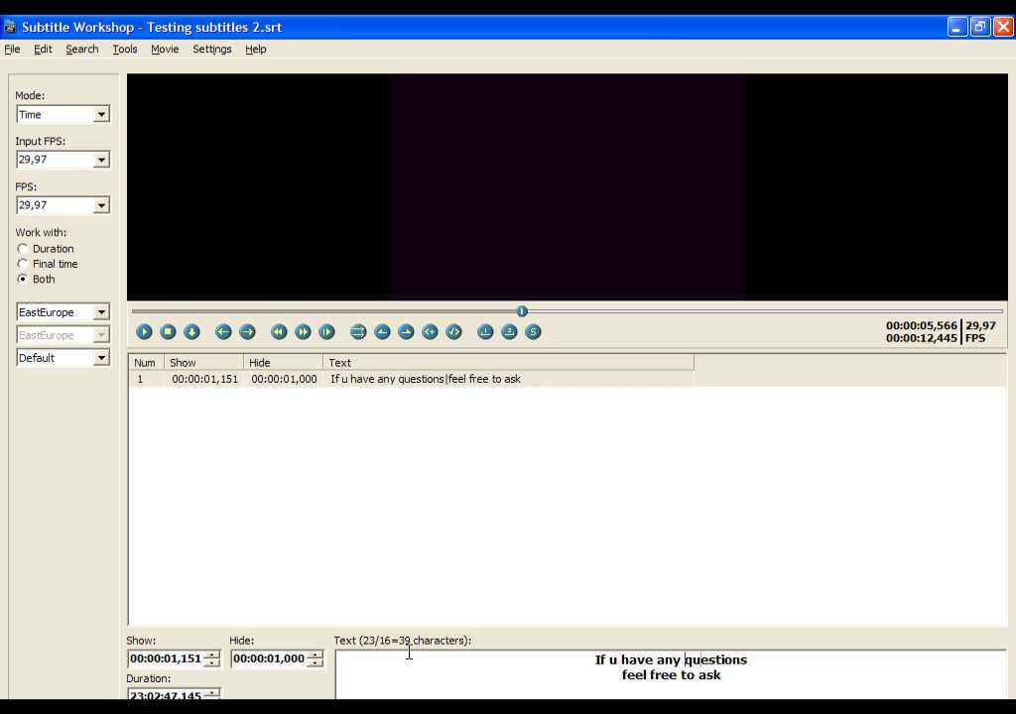
{"action": "type", "text": ","}
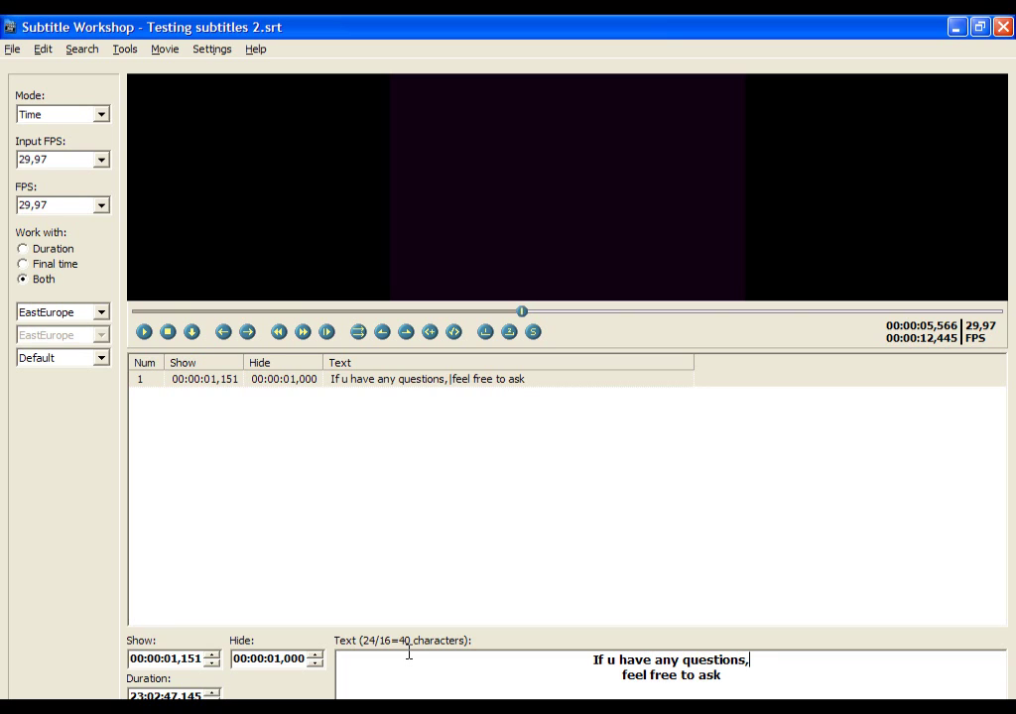
- Replay the movie from the first subtitle and set its final time to the end of the phrase, about 00:00:03,596
{"action": "left_click", "coordinate": [341, 381]}
{"action": "left_click", "coordinate": [147, 336]}
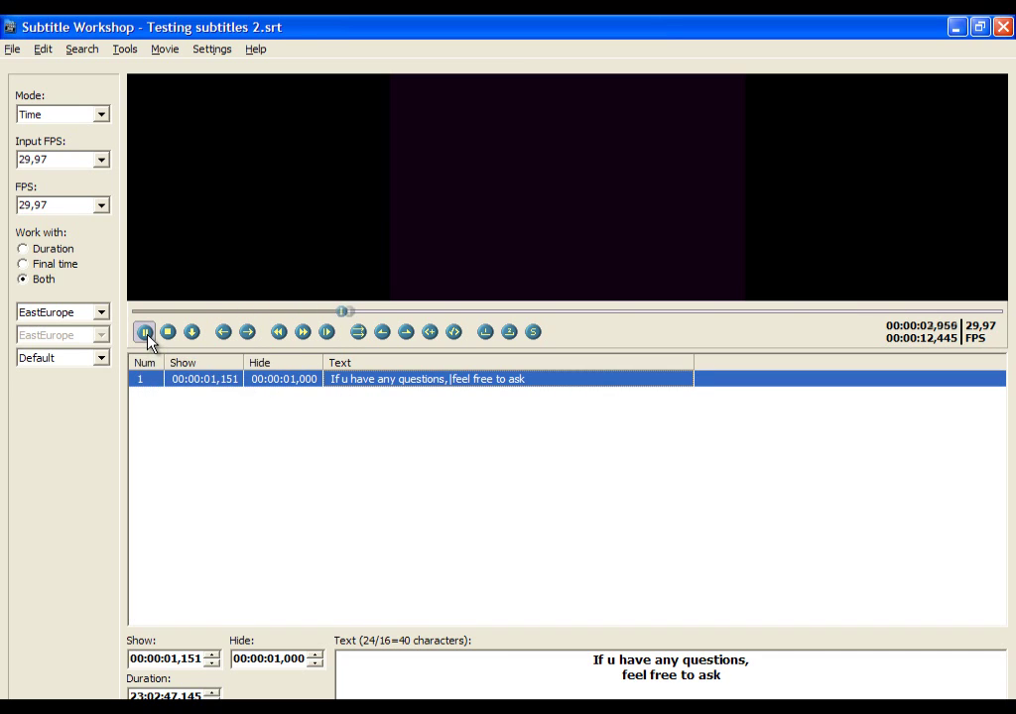
{"action": "left_click", "coordinate": [276, 340]}
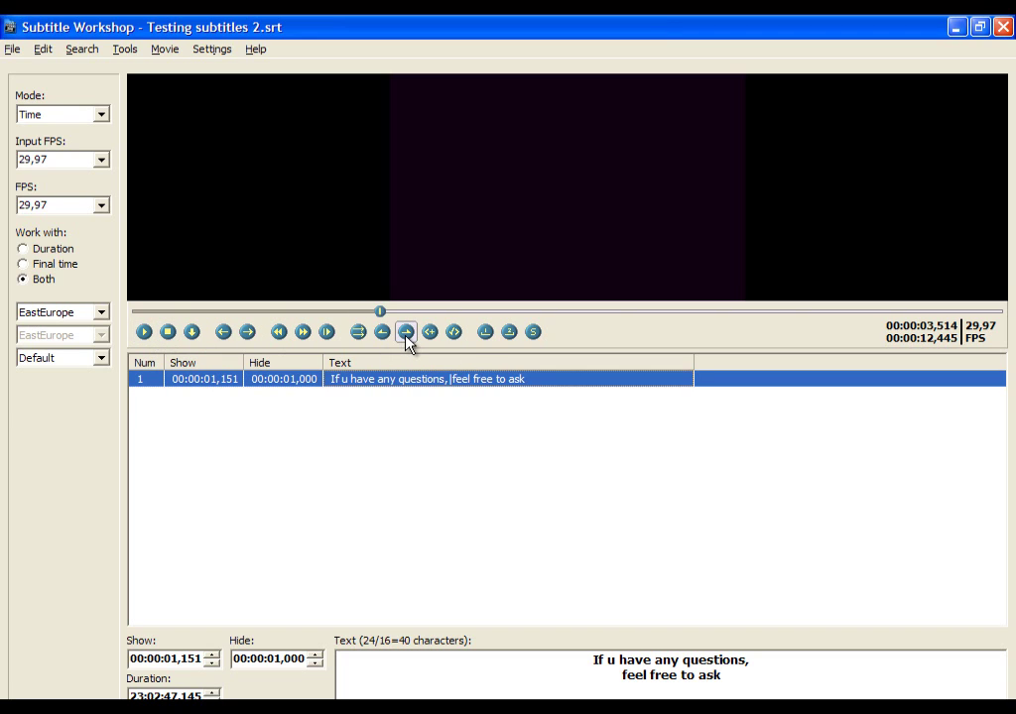
{"action": "left_click", "coordinate": [407, 332]}
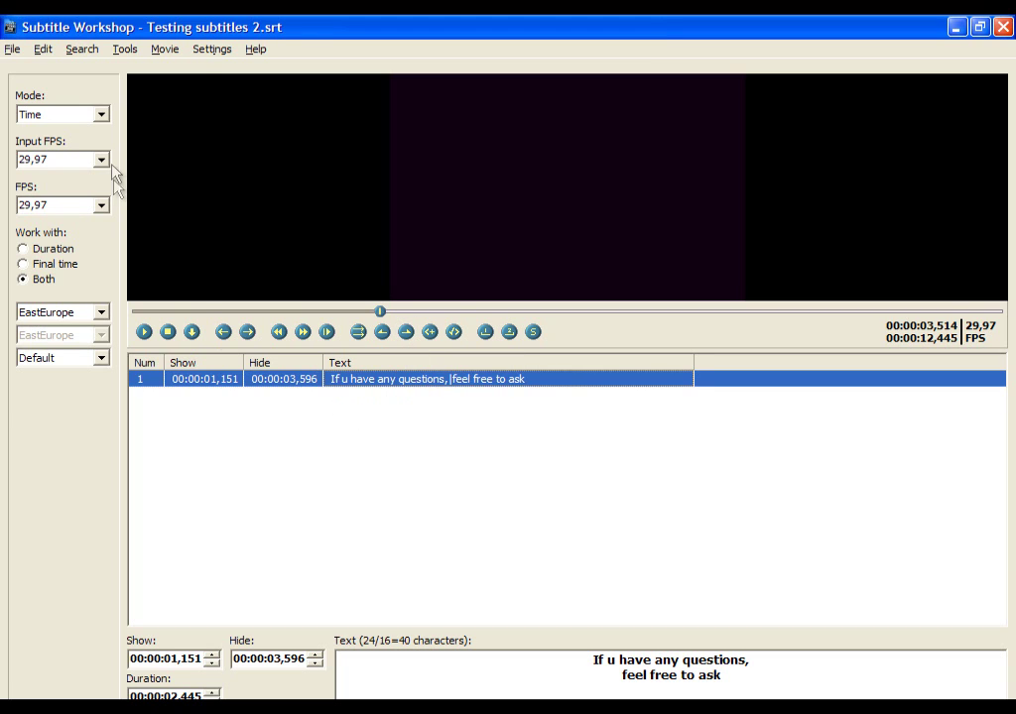
- Insert a second subtitle and set its start time to the beginning of the next phrase, about 00:00:03,809
{"action": "left_click", "coordinate": [44, 50]}
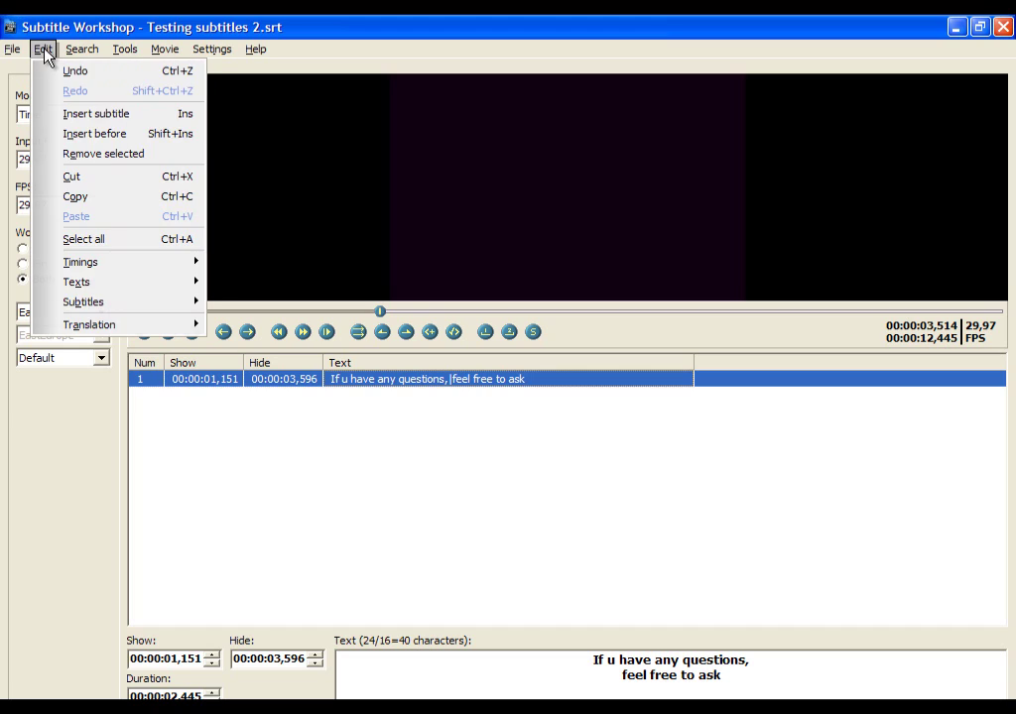
{"action": "left_click", "coordinate": [42, 47]}
{"action": "key", "text": "Insert"}
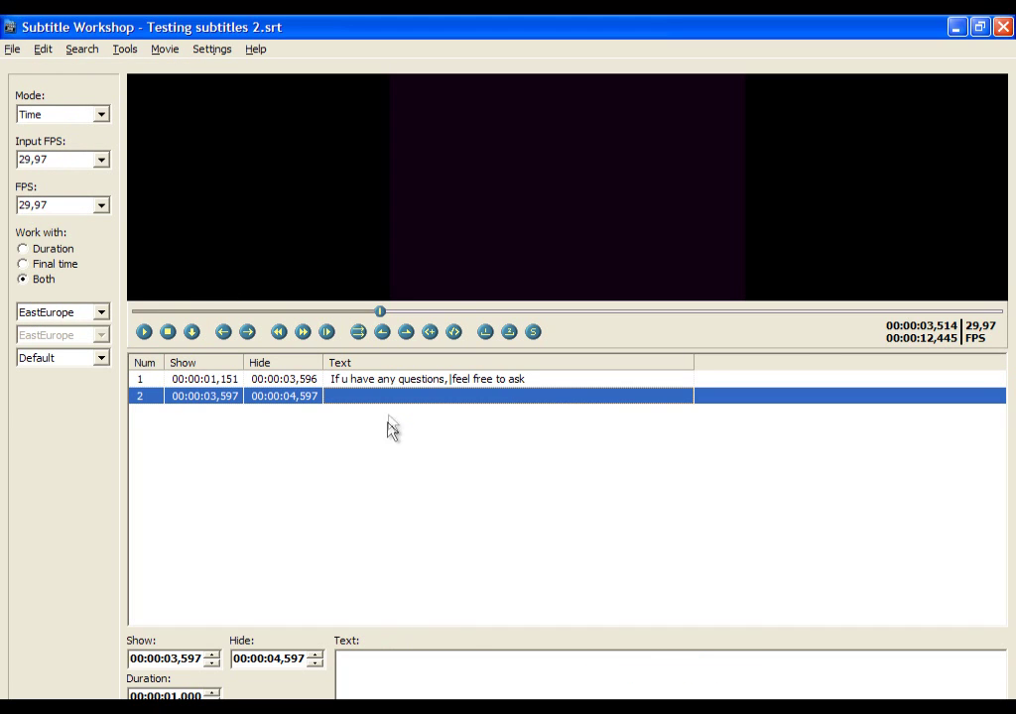
{"action": "left_click", "coordinate": [144, 333]}
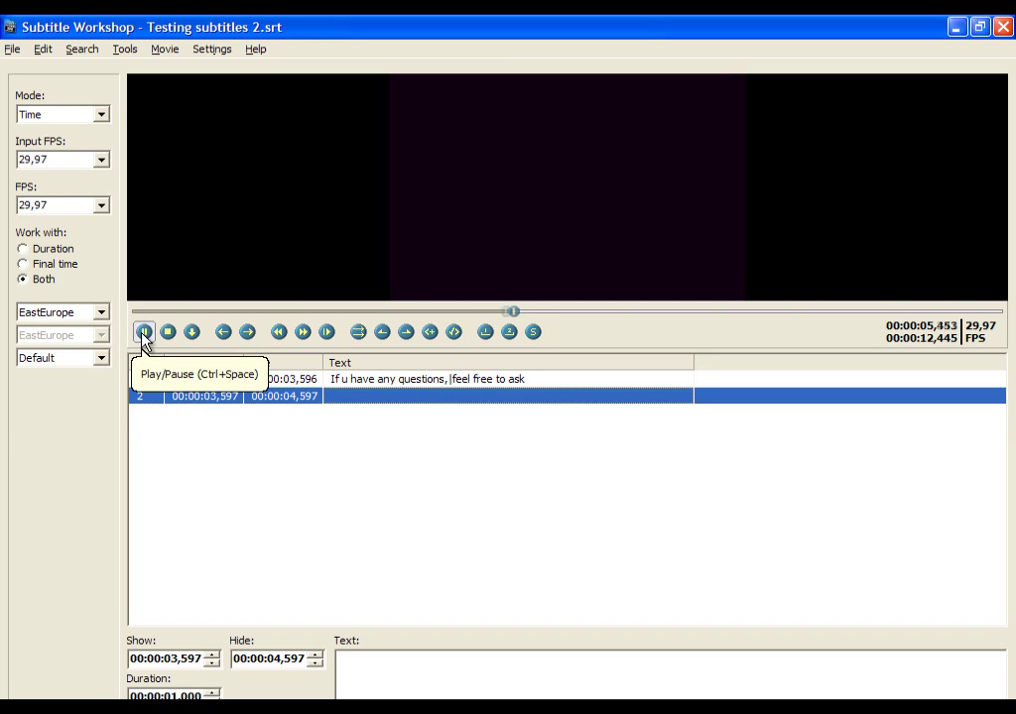
{"action": "left_click", "coordinate": [144, 334]}
{"action": "left_click", "coordinate": [184, 395]}
{"action": "left_click", "coordinate": [143, 334]}
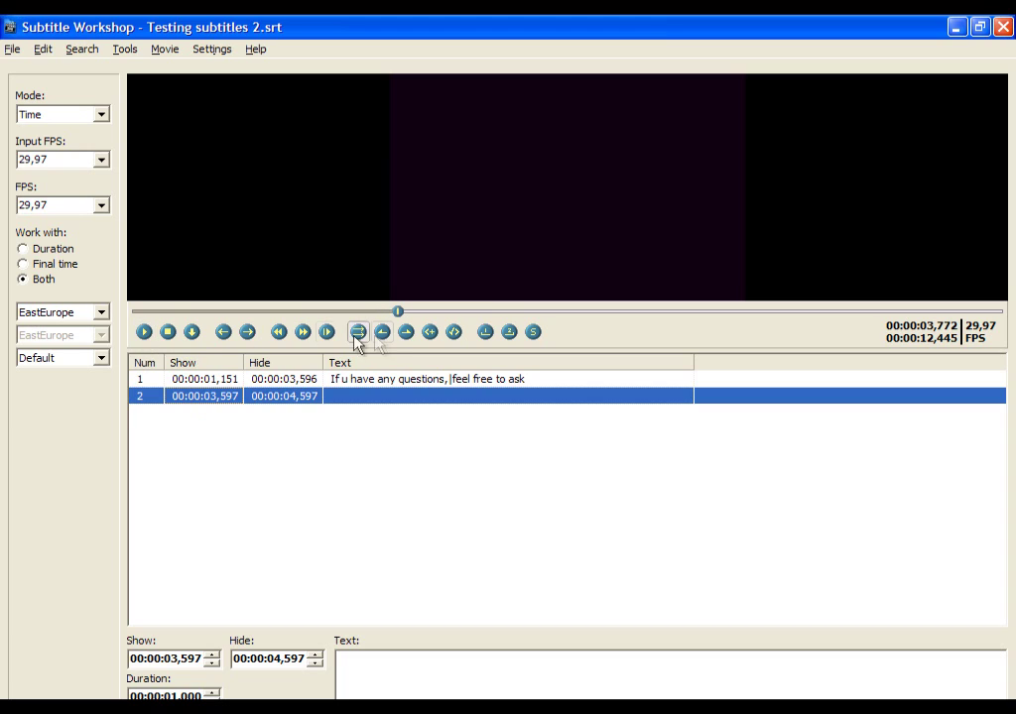
{"action": "left_click", "coordinate": [383, 337]}
- Write the second subtitle's text as "and i will try to answer you."
{"action": "left_click", "coordinate": [483, 684]}
{"action": "type", "text": "A"}
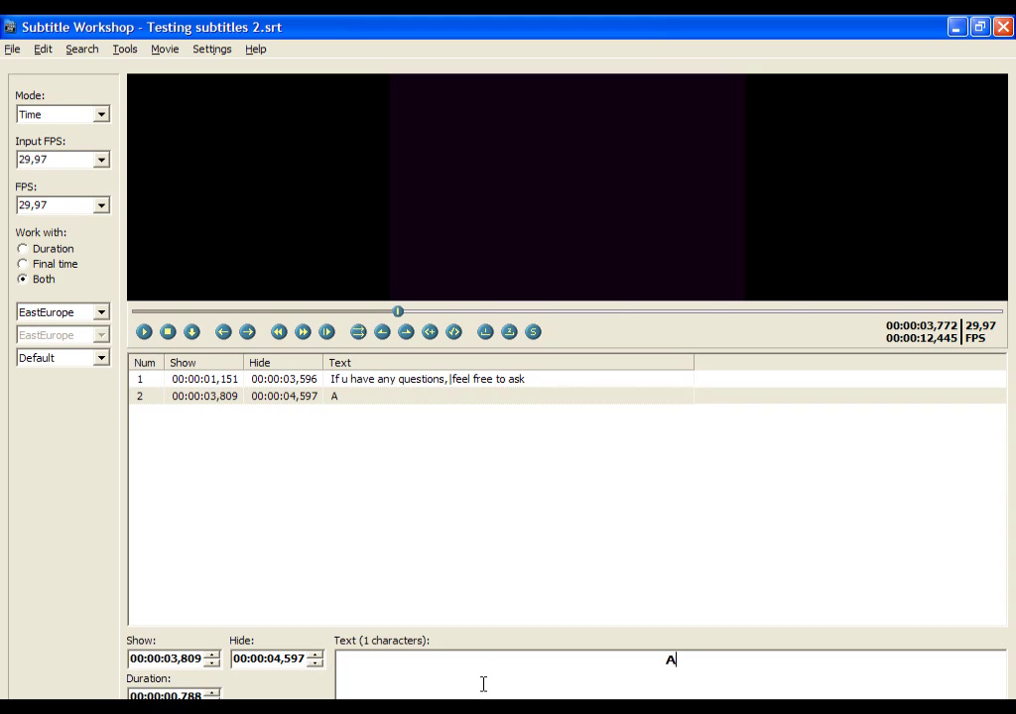
{"action": "type", "text": "nd i wi"}
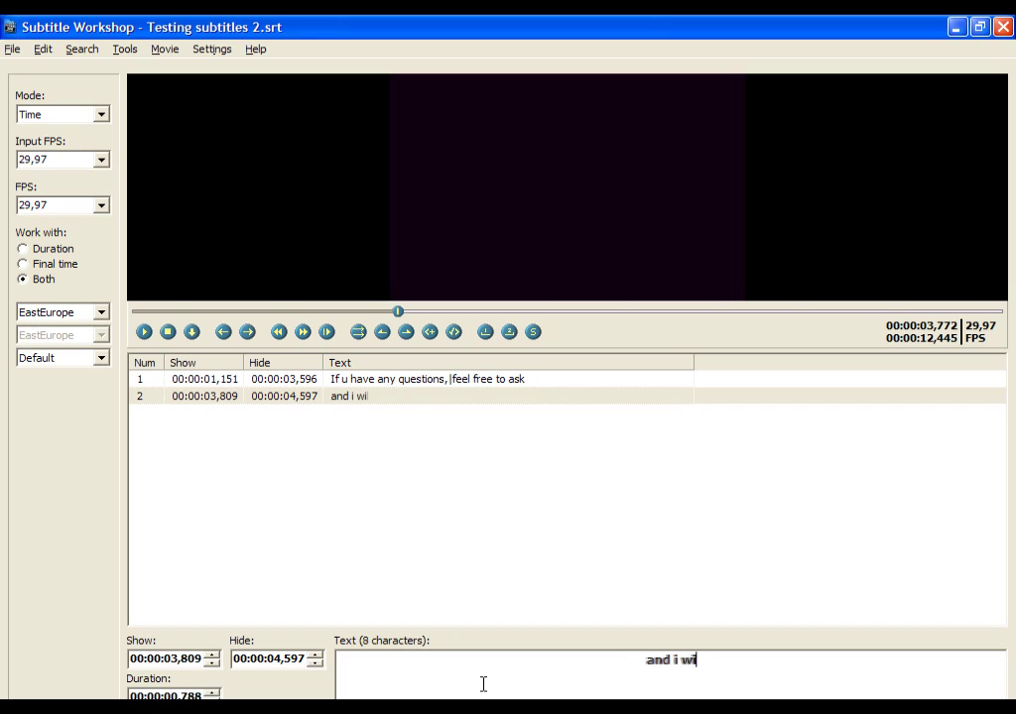
{"action": "type", "text": "ll try to answer you."}
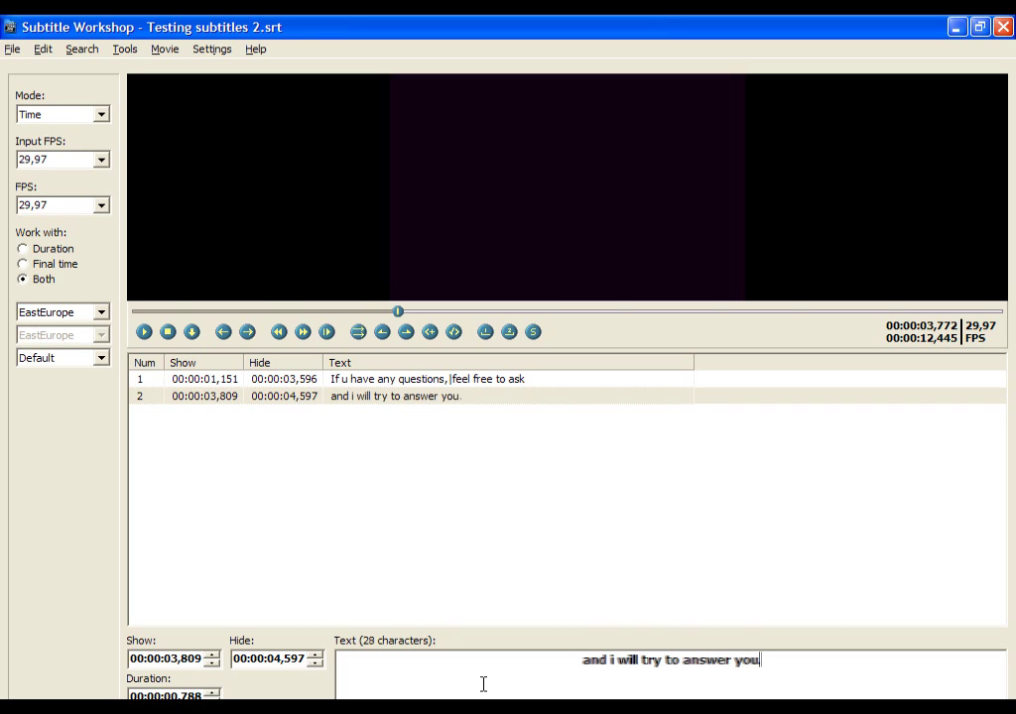
- Replay the movie from the second subtitle and set its final time to the end of the phrase, about 00:00:05,966
{"action": "left_click", "coordinate": [282, 397]}
{"action": "left_click", "coordinate": [143, 333]}
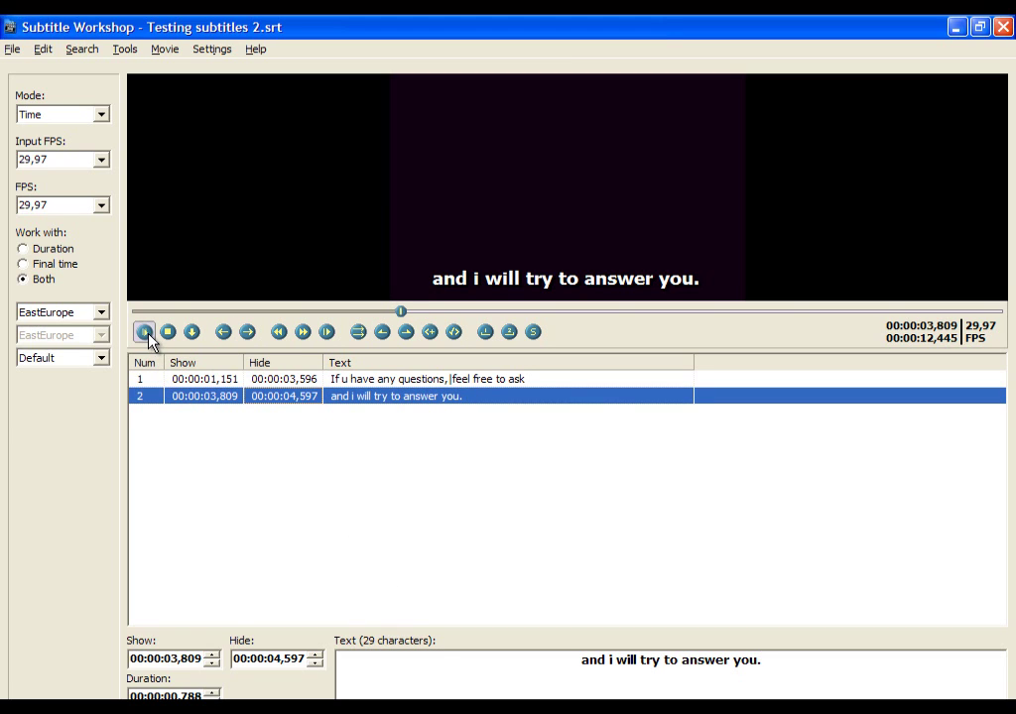
{"action": "left_click", "coordinate": [144, 332]}
{"action": "left_click", "coordinate": [406, 333]}
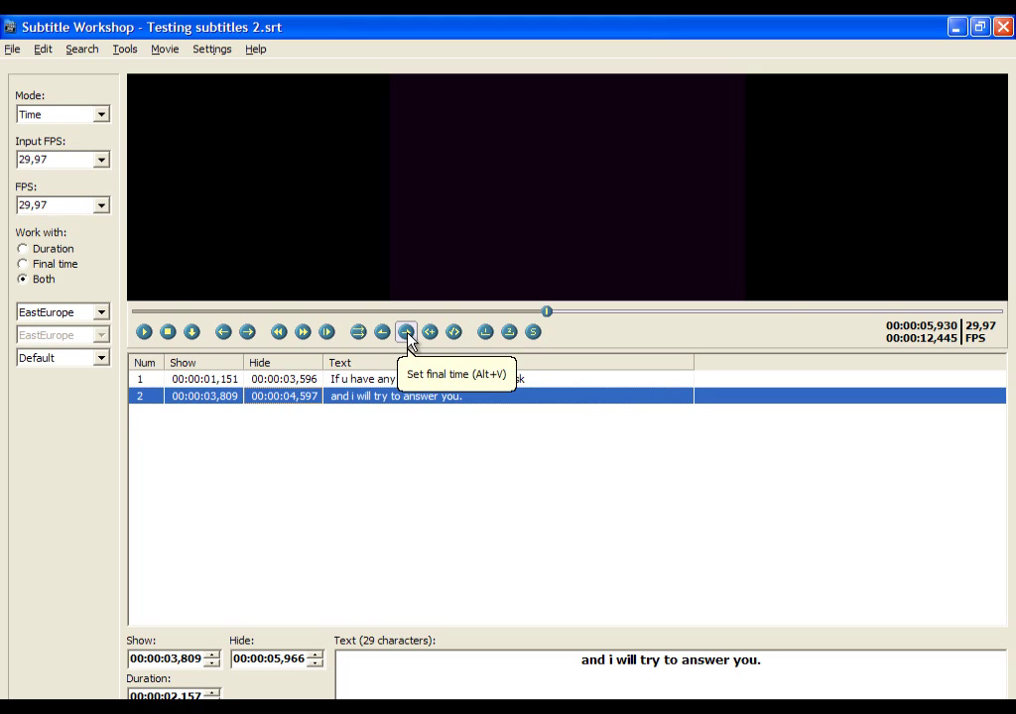
- Insert a third subtitle and set its start time to the beginning of the next phrase, about 00:00:06,187
{"action": "key", "text": "Insert"}
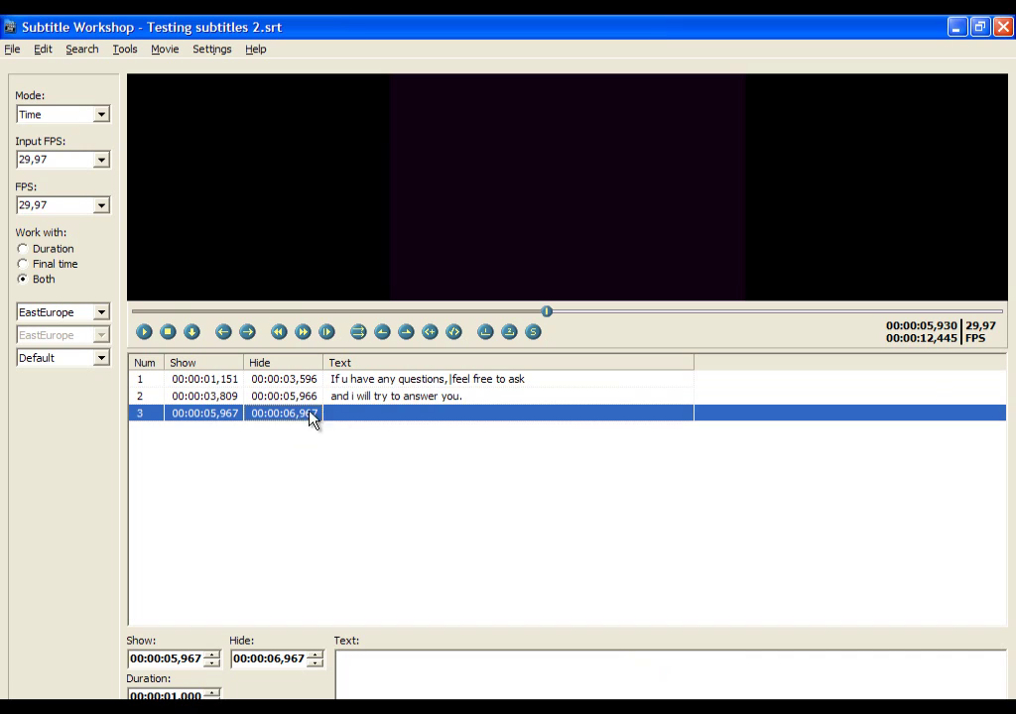
{"action": "left_click", "coordinate": [144, 332]}
{"action": "left_click", "coordinate": [144, 332]}
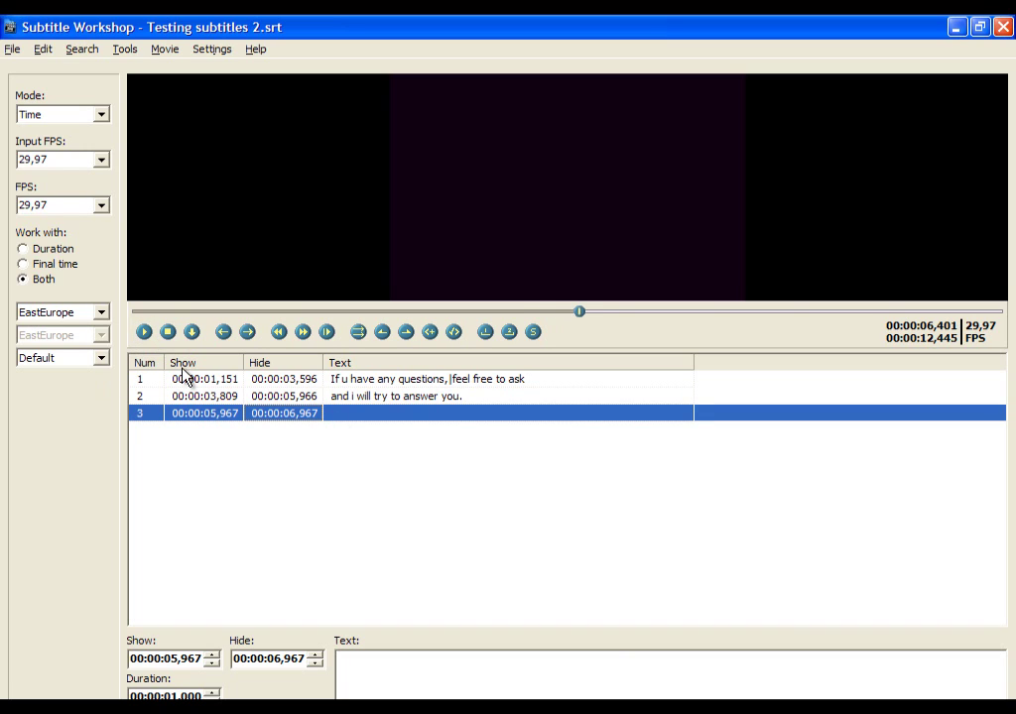
{"action": "left_click", "coordinate": [184, 419]}
{"action": "left_click", "coordinate": [144, 335]}
{"action": "left_click", "coordinate": [219, 417]}
{"action": "left_click", "coordinate": [144, 332]}
{"action": "left_click", "coordinate": [144, 332]}
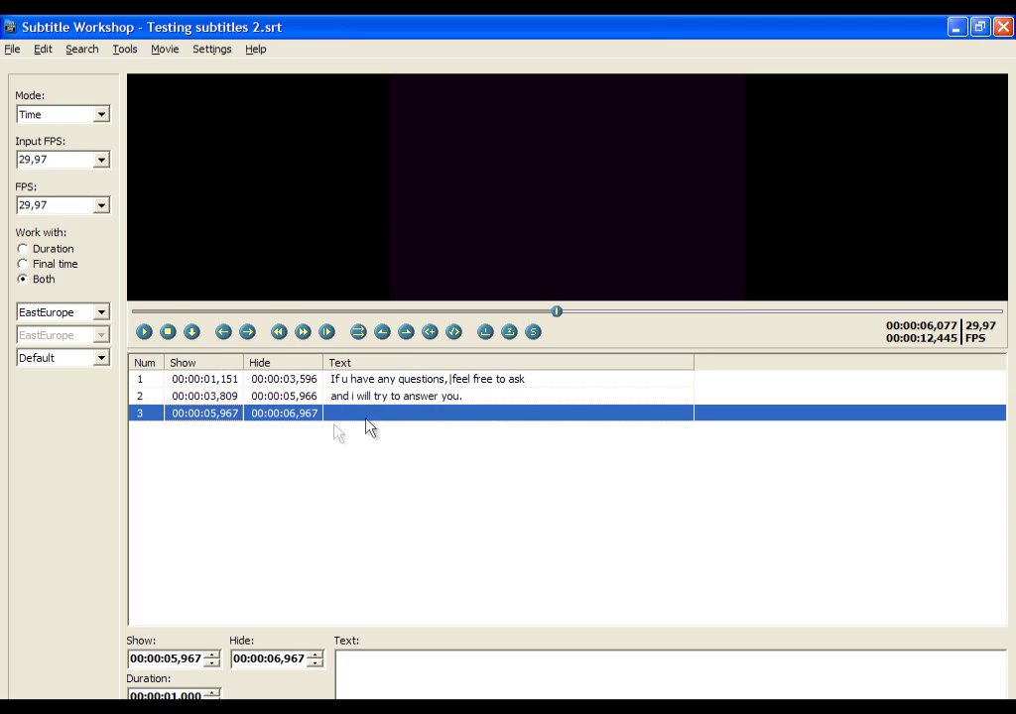
{"action": "left_click", "coordinate": [383, 333]}
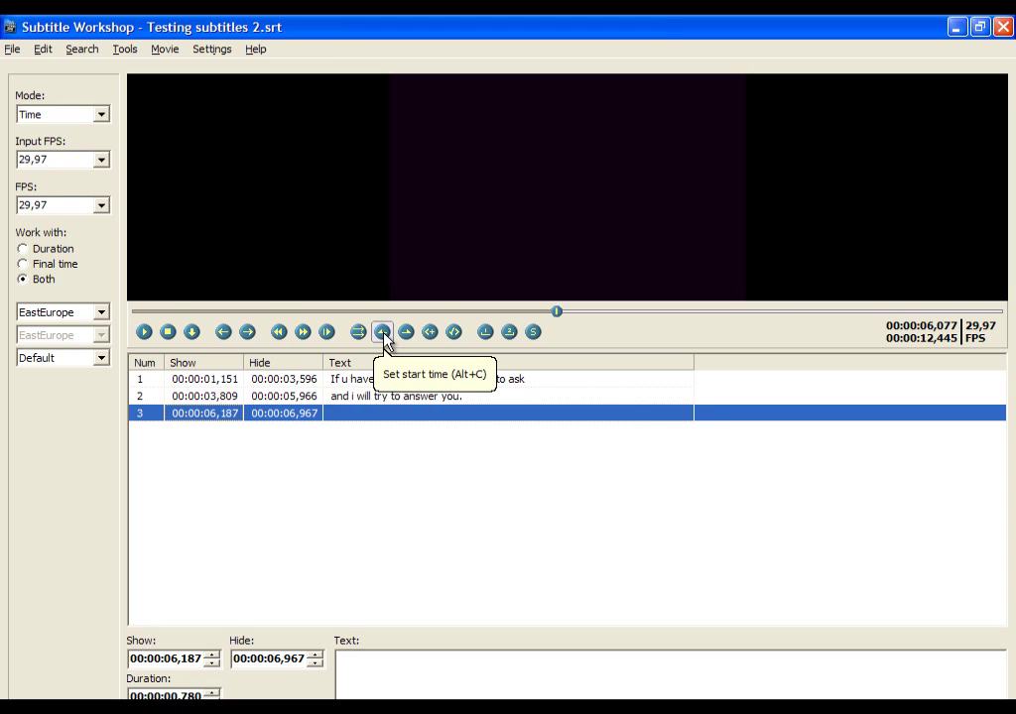
- Replay the phrase from the third subtitle's start time and begin its text with "If you"
{"action": "left_click", "coordinate": [447, 661]}
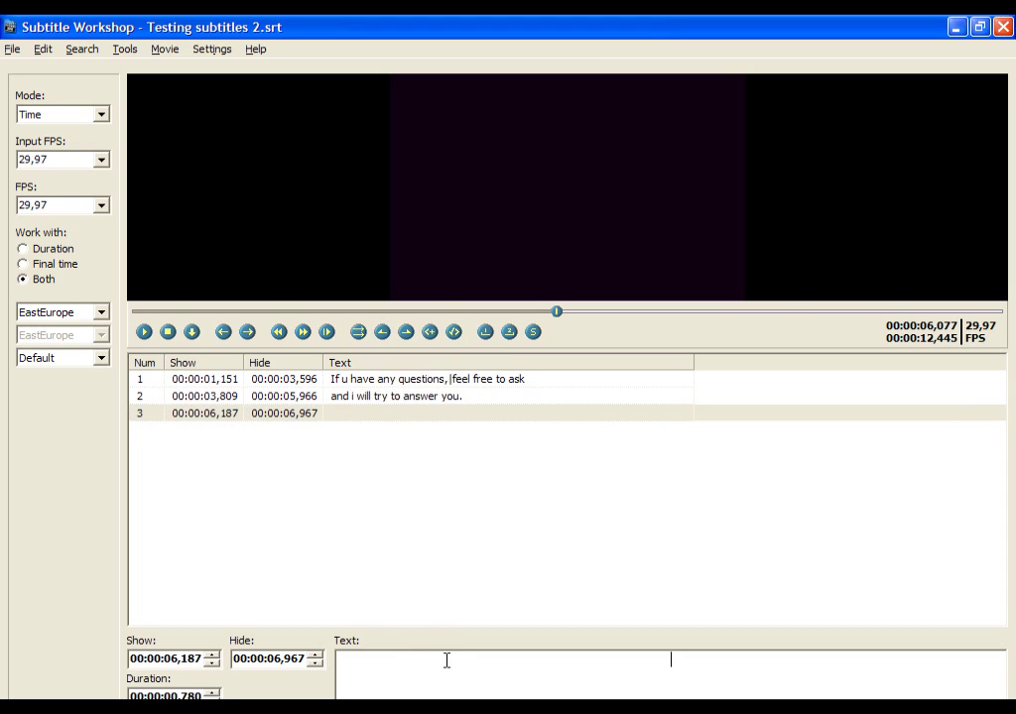
{"action": "left_click", "coordinate": [142, 333]}
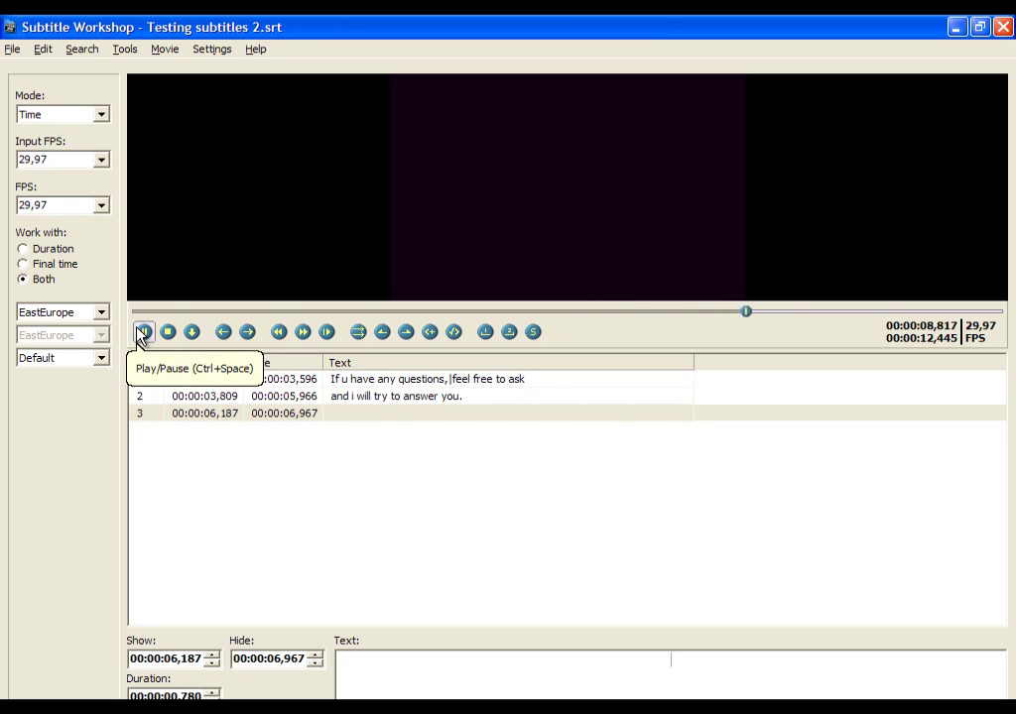
{"action": "left_click", "coordinate": [278, 415]}
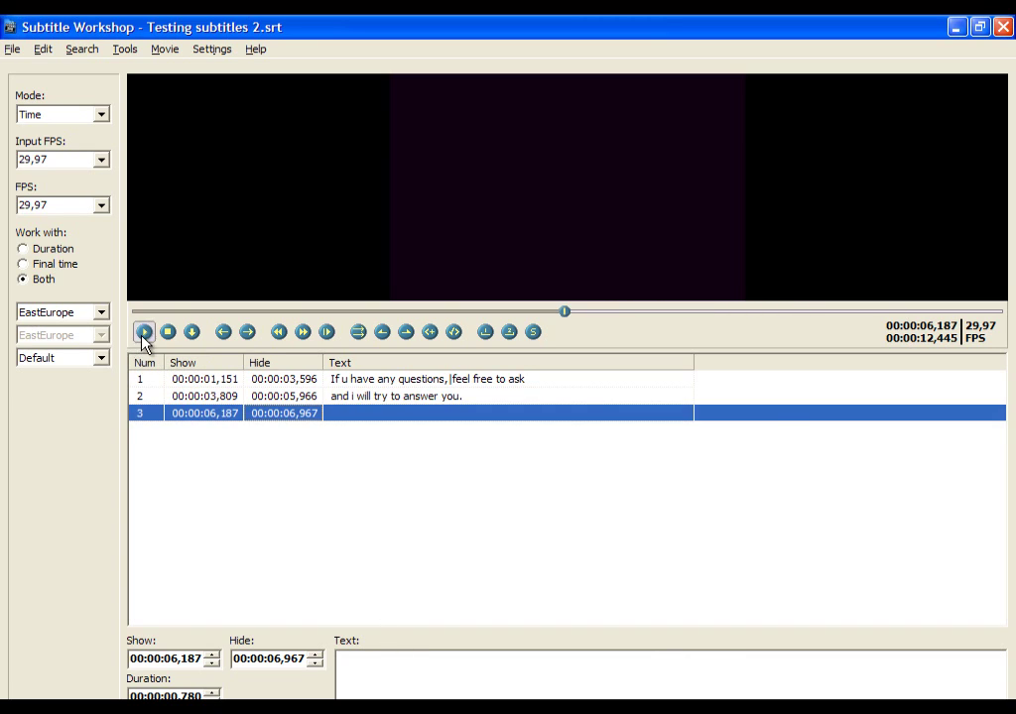
{"action": "left_click", "coordinate": [142, 333]}
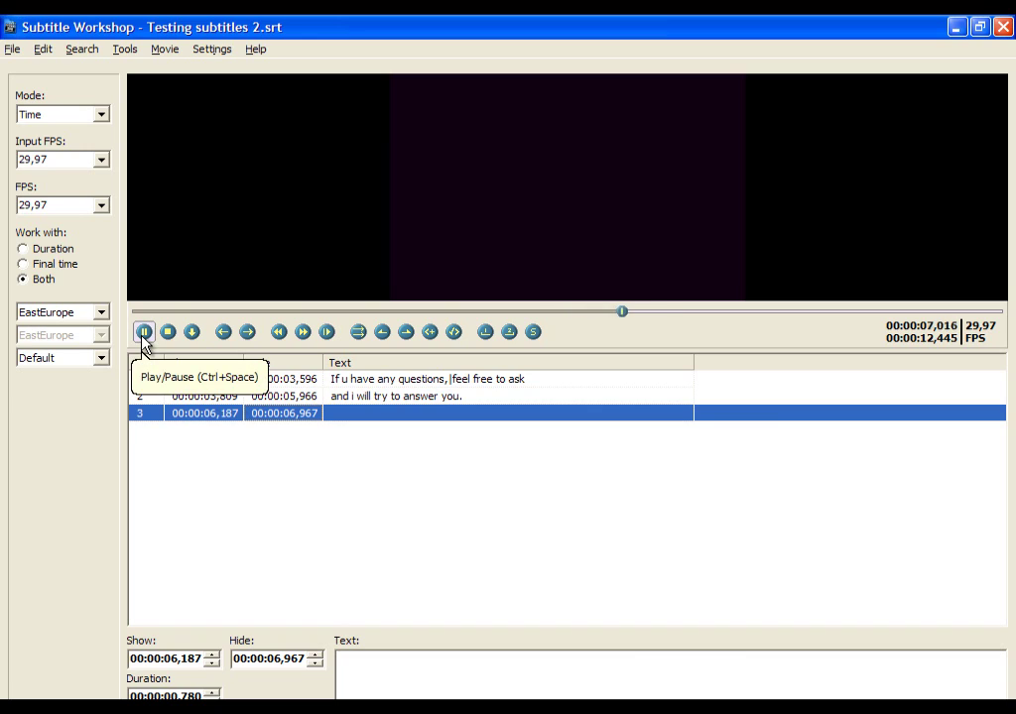
{"action": "left_click", "coordinate": [144, 333]}
{"action": "left_click", "coordinate": [482, 673]}
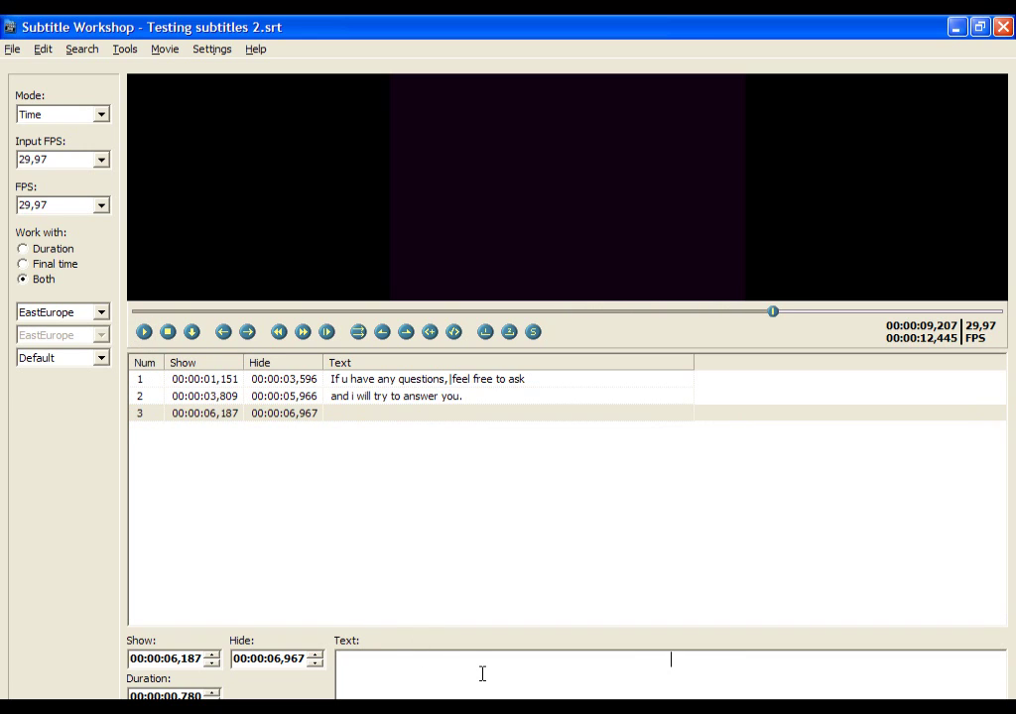
{"action": "type", "text": "If y"}
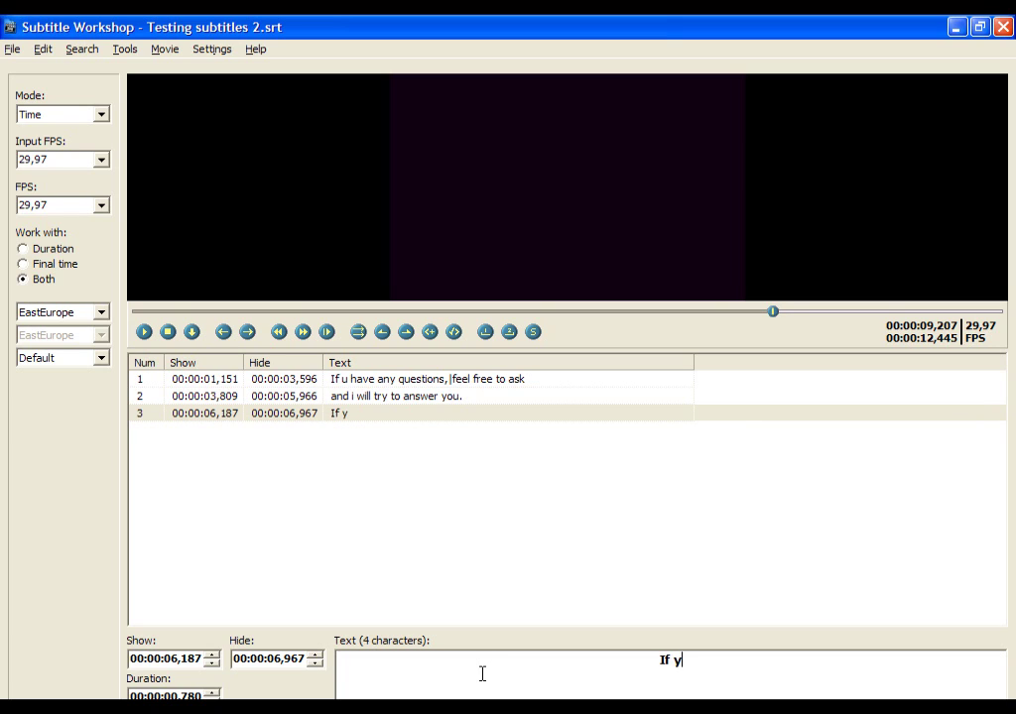
{"action": "type", "text": "ou"}
- Replay the phrase and complete the third subtitle as "If you like the tutorial," with "and if it helped you," on a second line
{"action": "left_click", "coordinate": [272, 414]}
{"action": "left_click", "coordinate": [145, 333]}
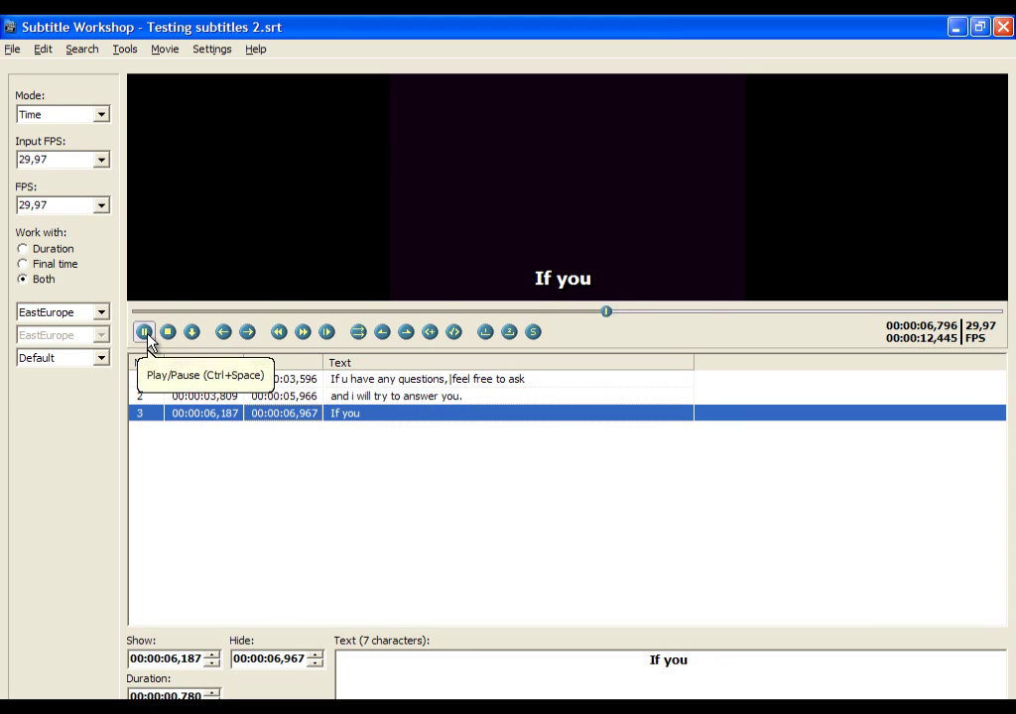
{"action": "left_click", "coordinate": [740, 676]}
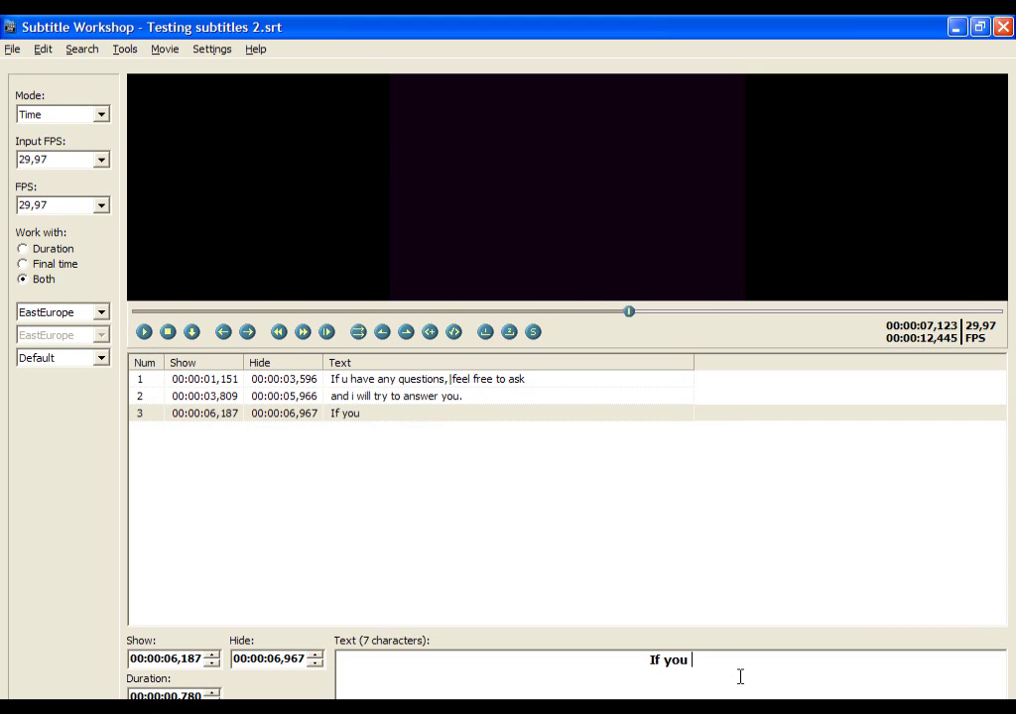
{"action": "type", "text": "like the "}
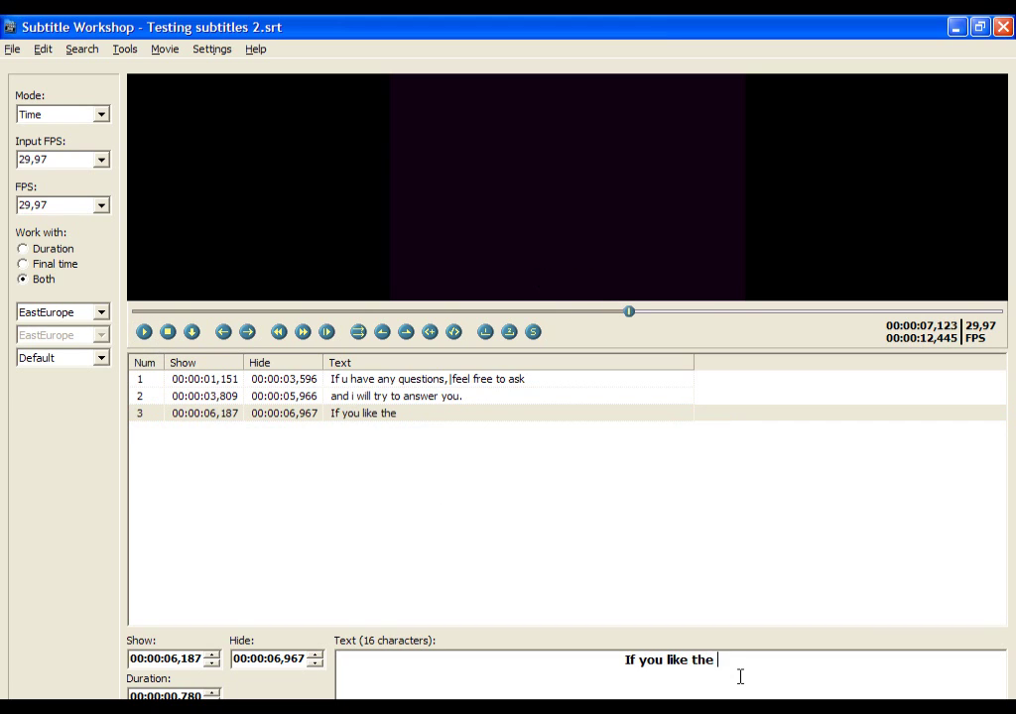
{"action": "type", "text": "tutorial"}
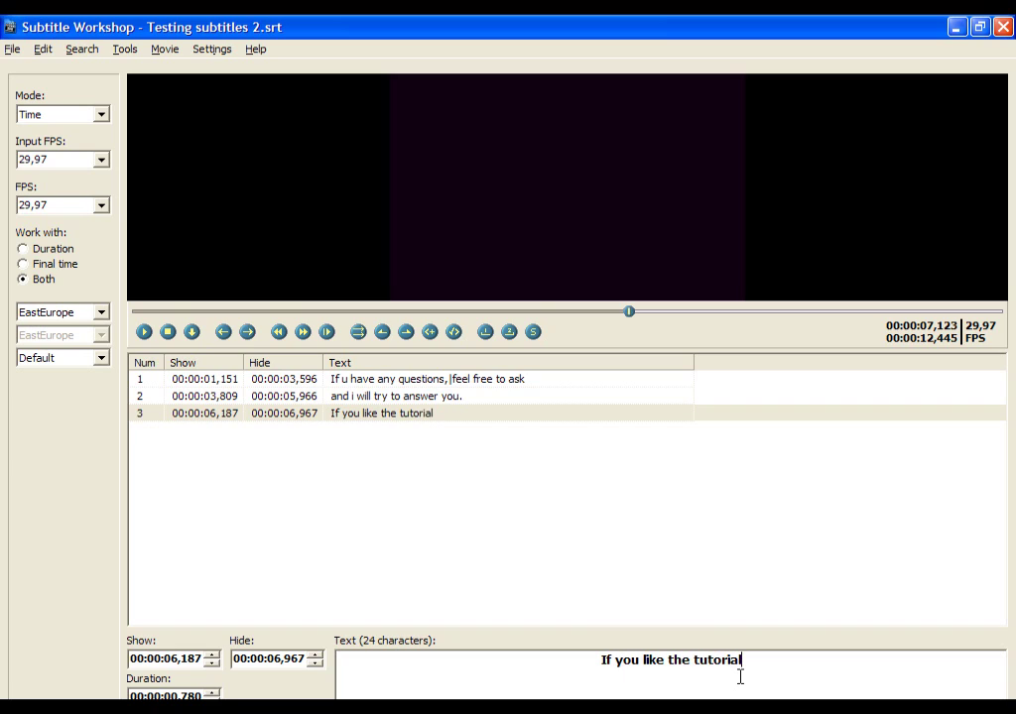
{"action": "type", "text": ","}
{"action": "key", "text": "Return"}
{"action": "type", "text": "and if "}
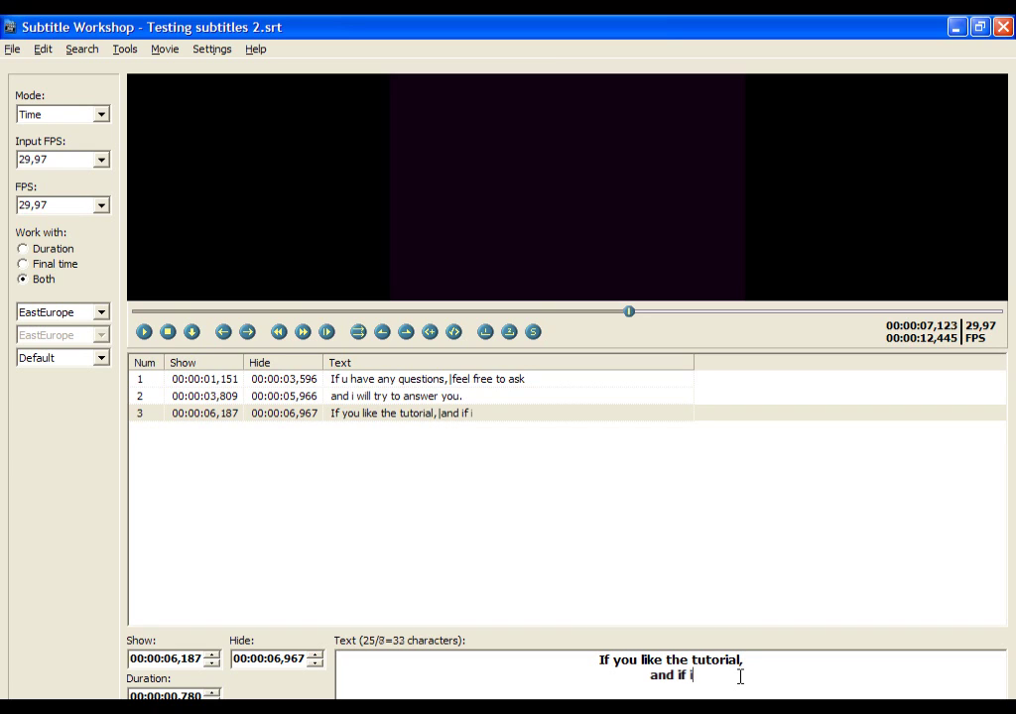
{"action": "type", "text": "it helped yo"}
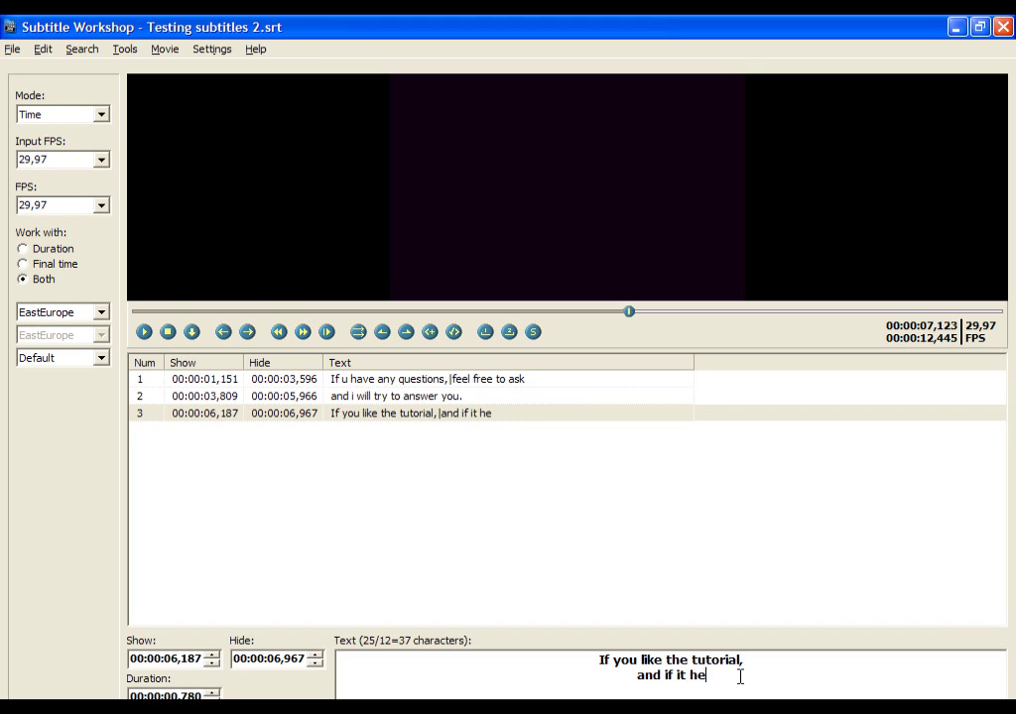
{"action": "type", "text": "u,"}
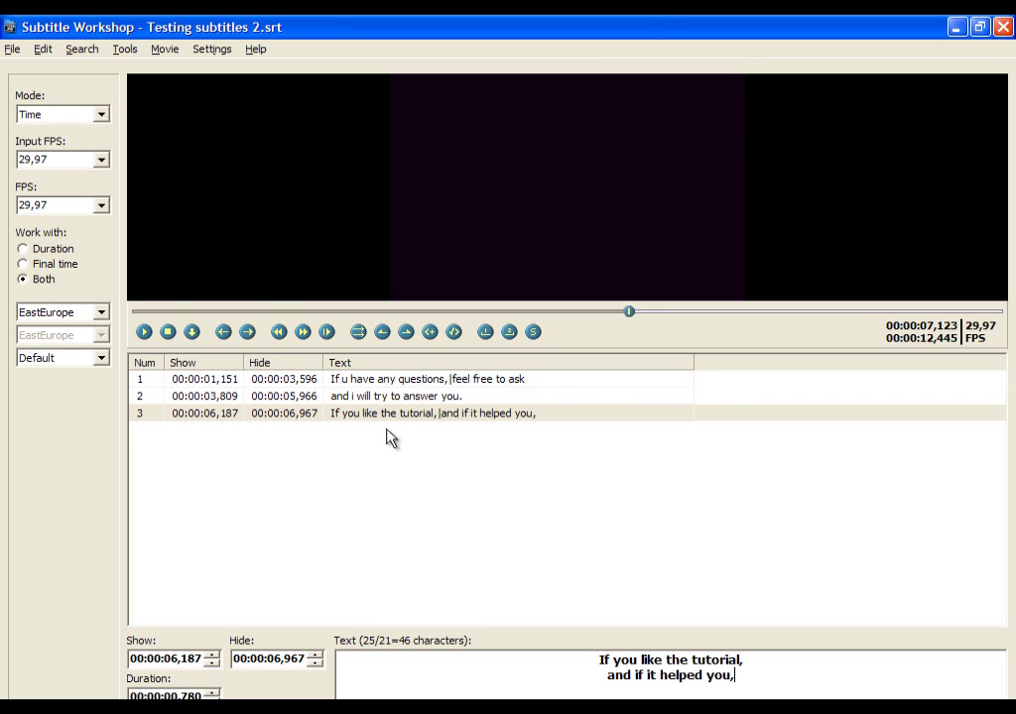
- Replay the movie from the third subtitle and set its final time to the end of the phrase, about 00:00:08,264
{"action": "left_click", "coordinate": [387, 417]}
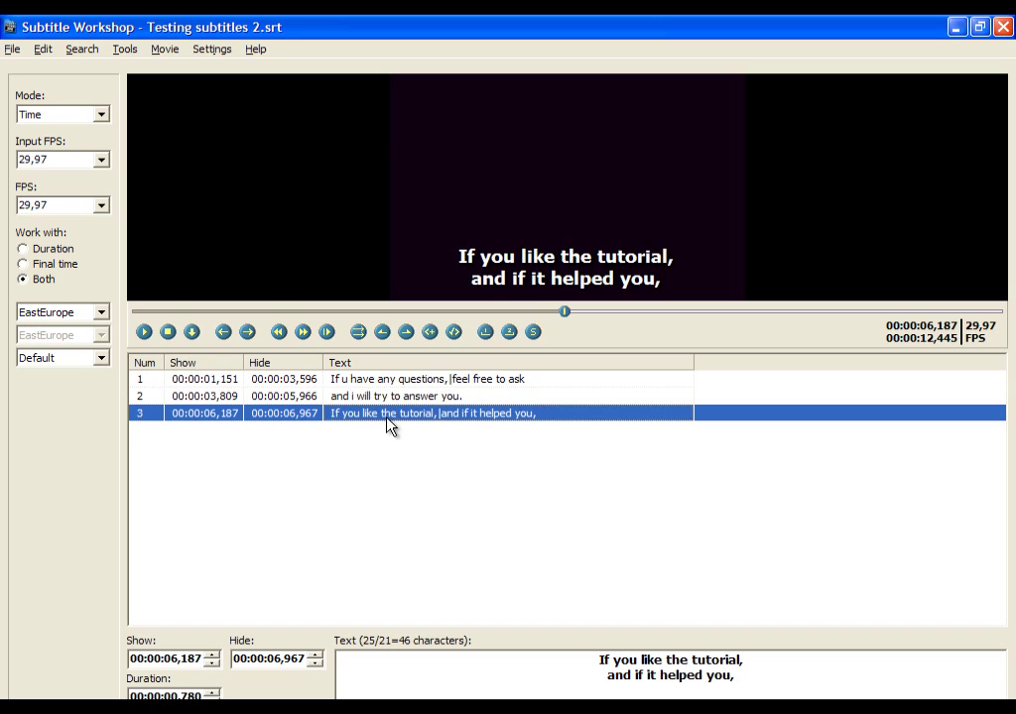
{"action": "left_click", "coordinate": [143, 333]}
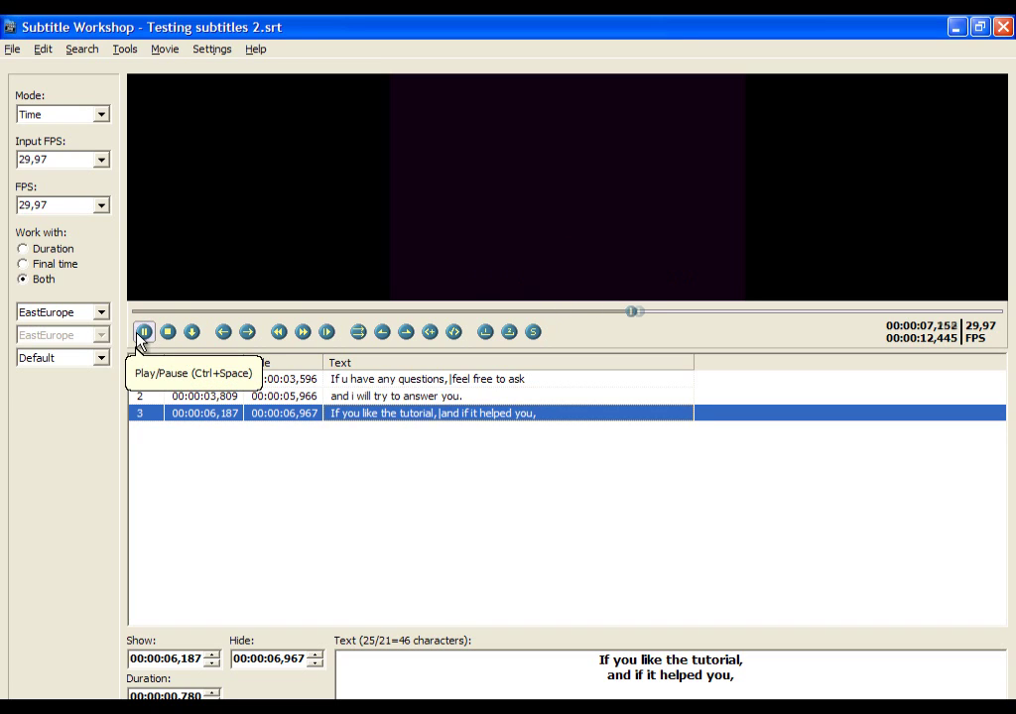
{"action": "left_click", "coordinate": [143, 333]}
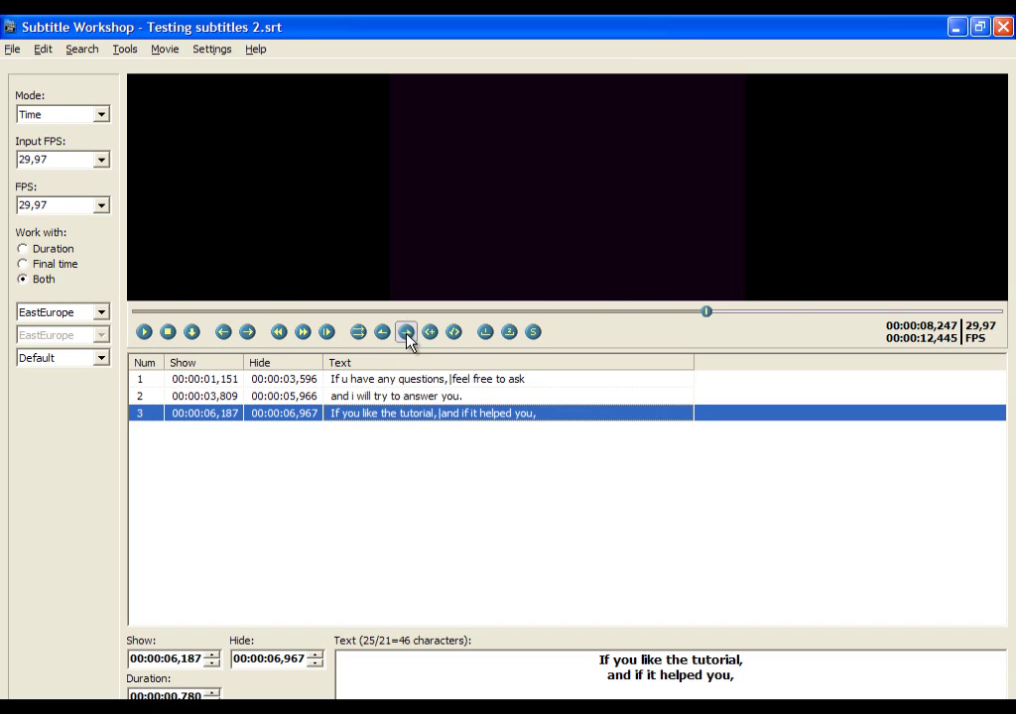
{"action": "left_click", "coordinate": [406, 333]}
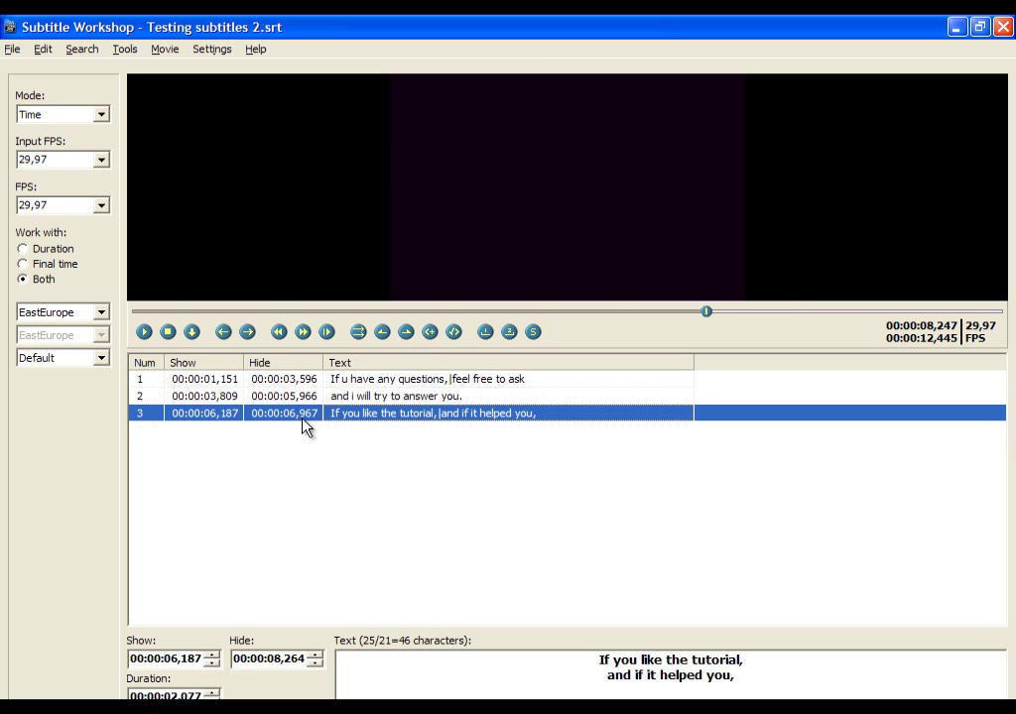
- Insert a fourth subtitle and set its start time to the beginning of the next phrase, about 00:00:08,431
{"action": "key", "text": "Insert"}
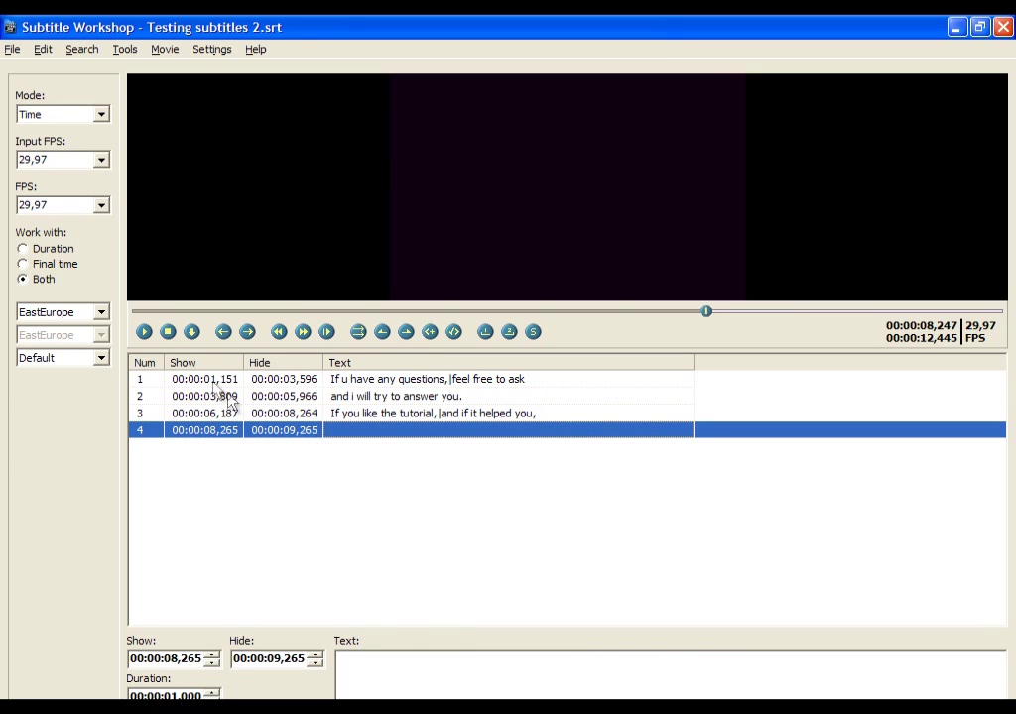
{"action": "left_click", "coordinate": [145, 333]}
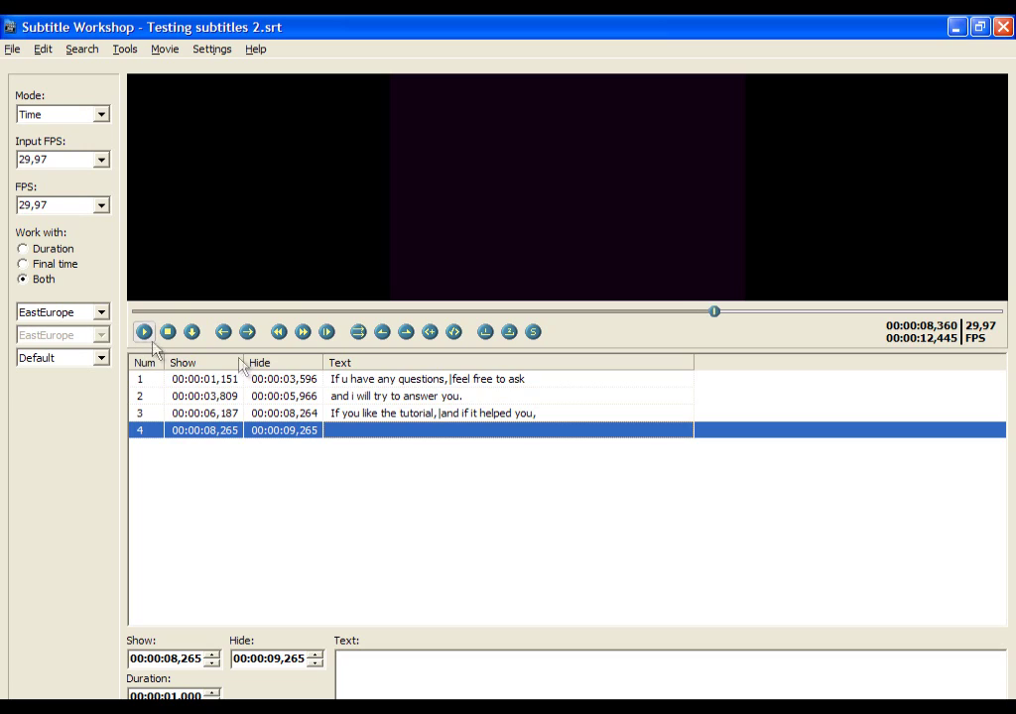
{"action": "left_click", "coordinate": [382, 333]}
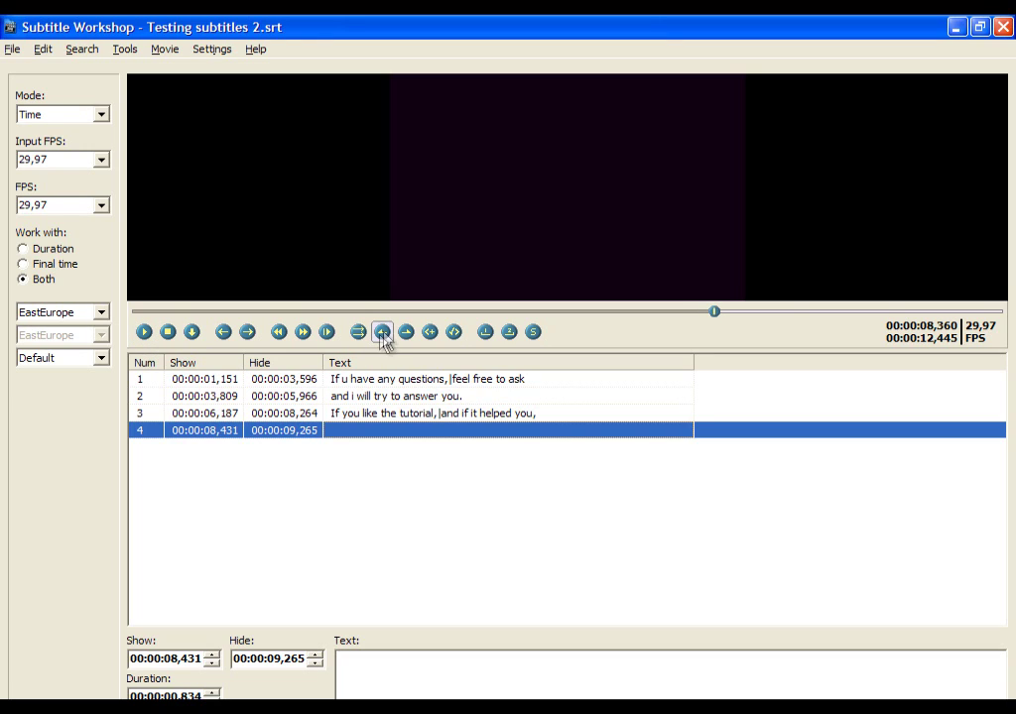
- Listen to the fourth phrase and write the fourth subtitle's text as "like it or subscribe."
{"action": "left_click", "coordinate": [144, 333]}
{"action": "left_click", "coordinate": [181, 435]}
{"action": "left_click", "coordinate": [149, 339]}
{"action": "left_click", "coordinate": [406, 687]}
{"action": "type", "text": "L"}
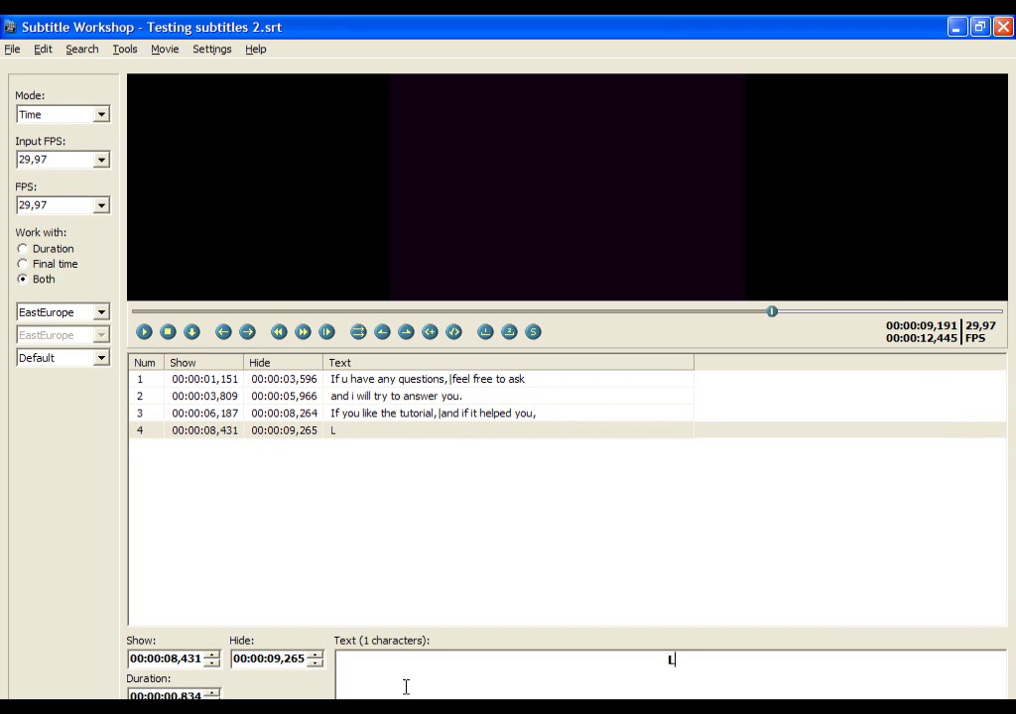
{"action": "type", "text": "ike it or su"}
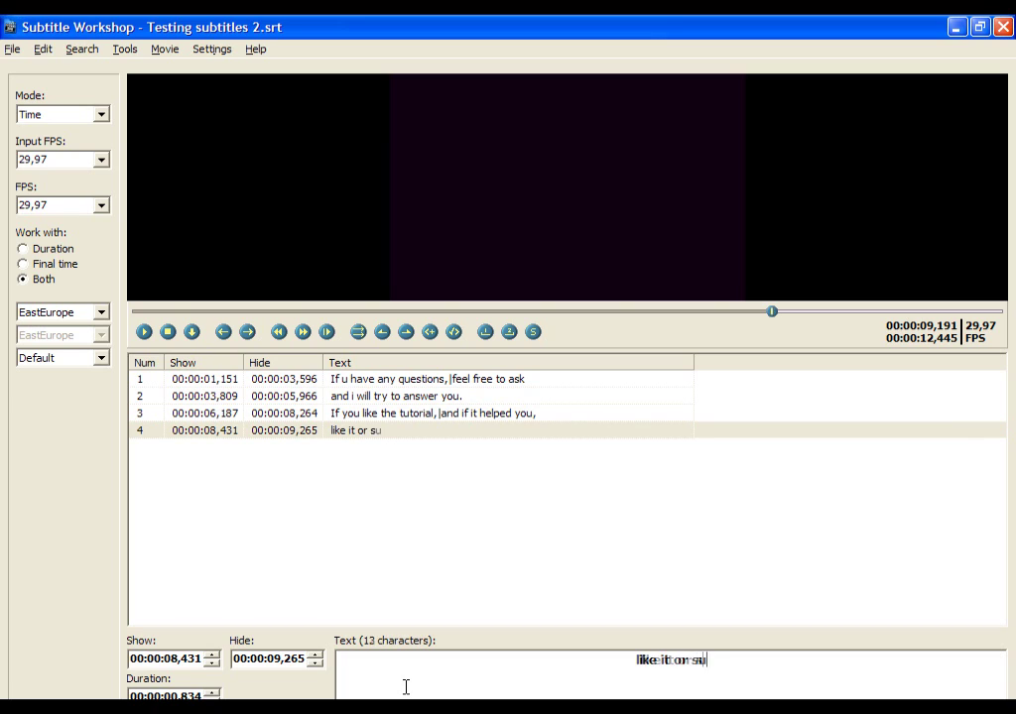
{"action": "type", "text": "bscribe."}
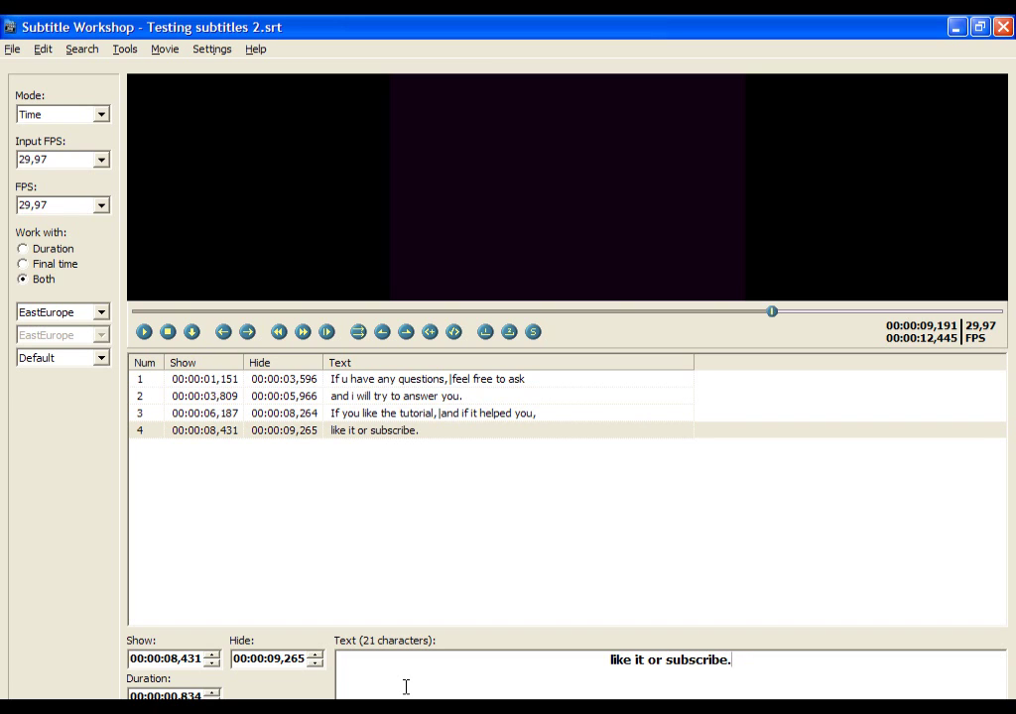
- Replay the movie from the fourth subtitle and set its final time to the end of the phrase, about 00:00:09,942
{"action": "left_click", "coordinate": [406, 434]}
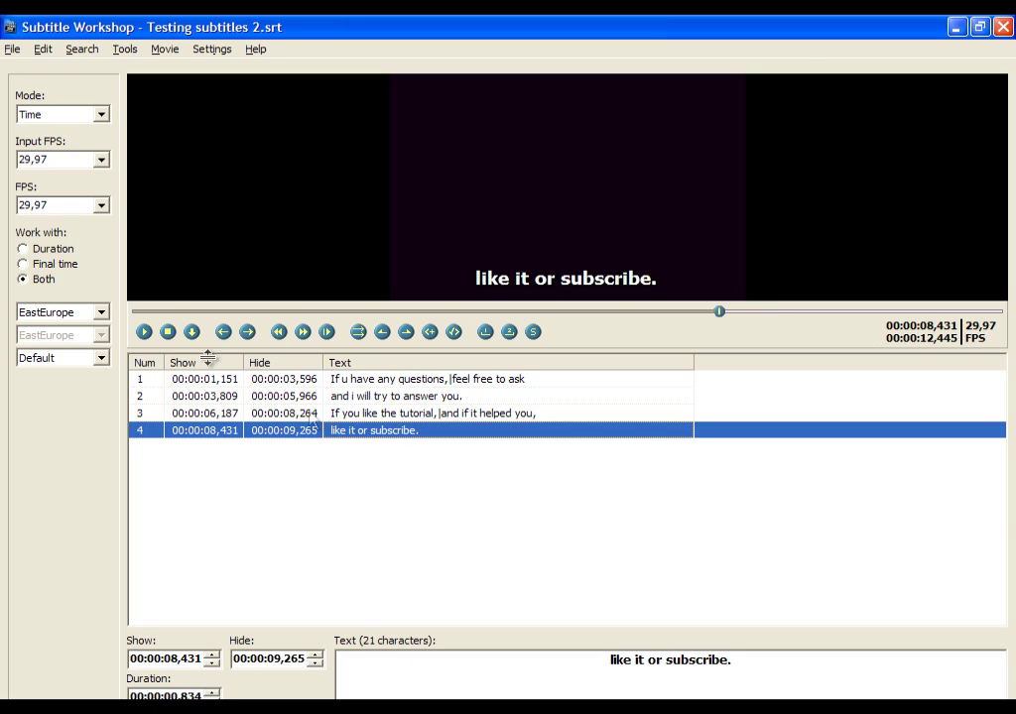
{"action": "left_click", "coordinate": [144, 333]}
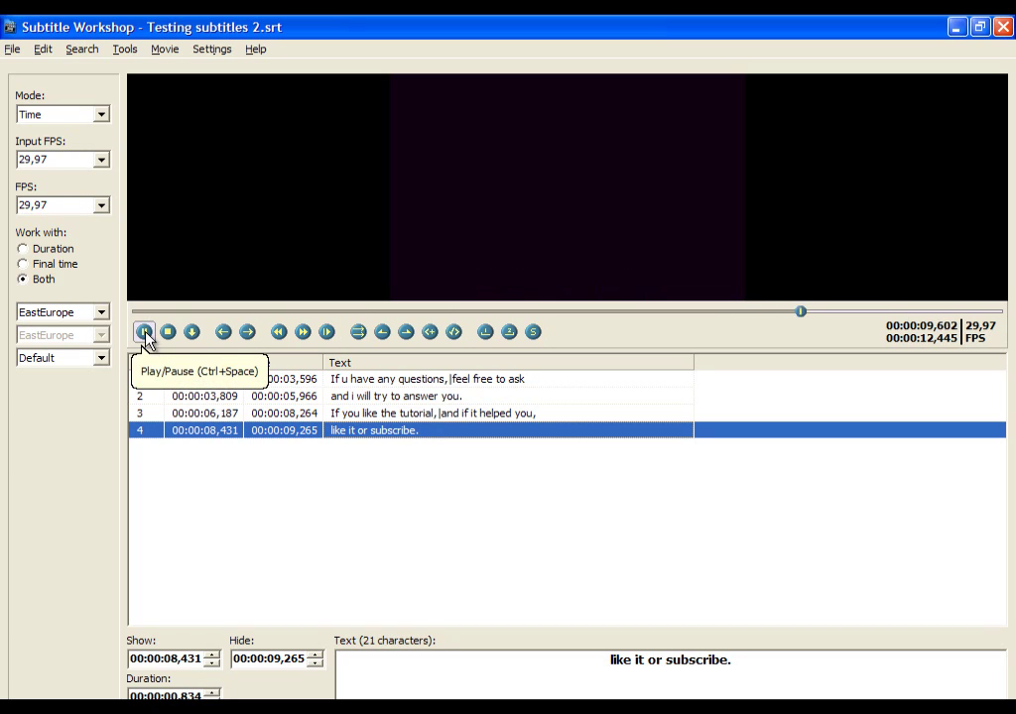
{"action": "left_click", "coordinate": [793, 312]}
{"action": "left_click", "coordinate": [144, 333]}
{"action": "left_click", "coordinate": [168, 333]}
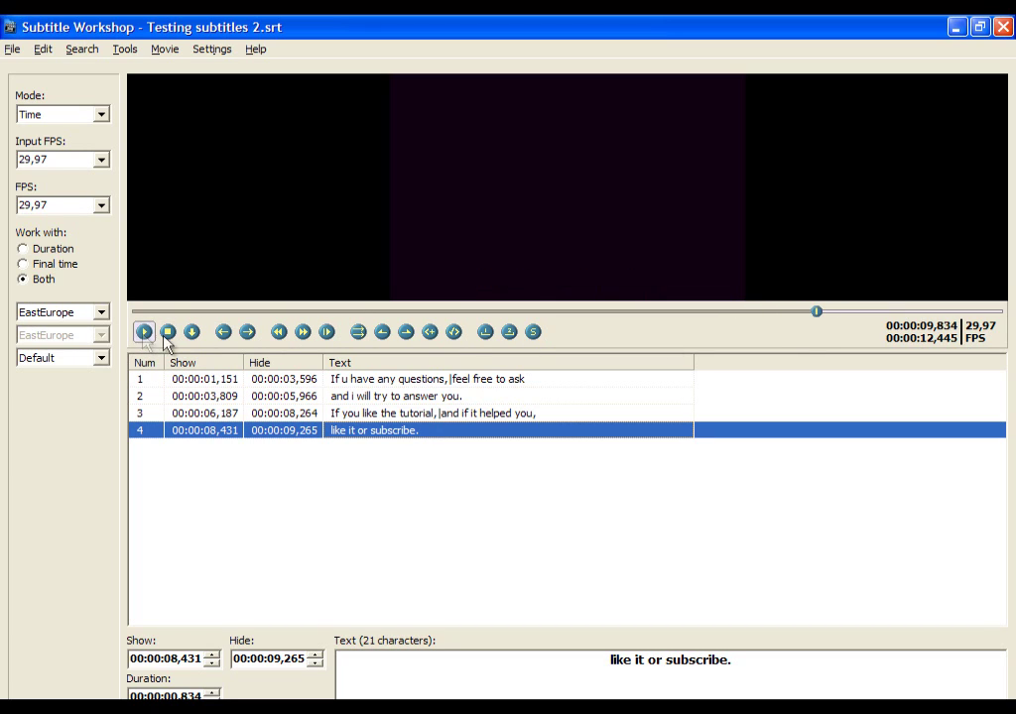
{"action": "left_click", "coordinate": [408, 335]}
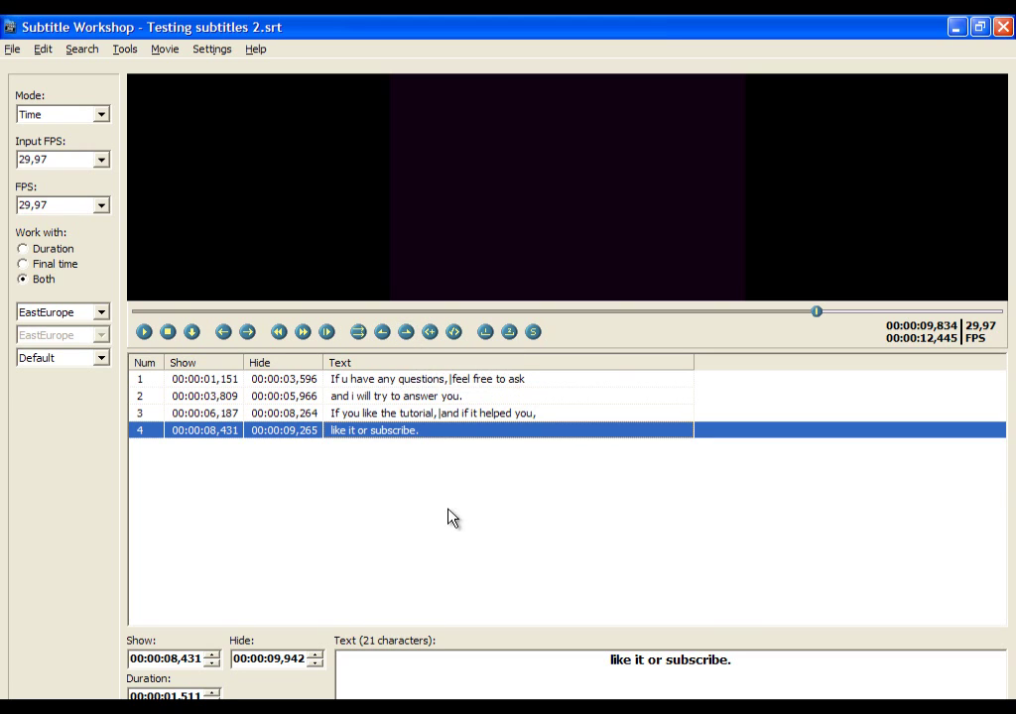
- Insert a fifth subtitle and set its start time to the beginning of the last phrase, about 00:00:10,220
{"action": "key", "text": "Insert"}
{"action": "left_click", "coordinate": [143, 333]}
{"action": "left_click", "coordinate": [144, 333]}
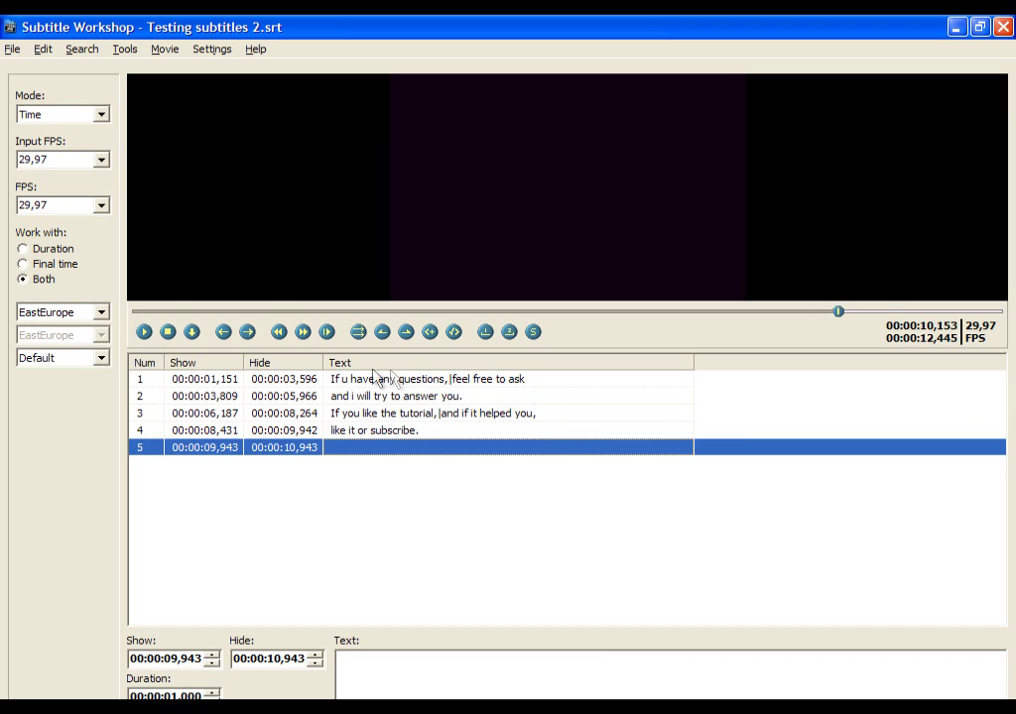
{"action": "left_click", "coordinate": [383, 333]}
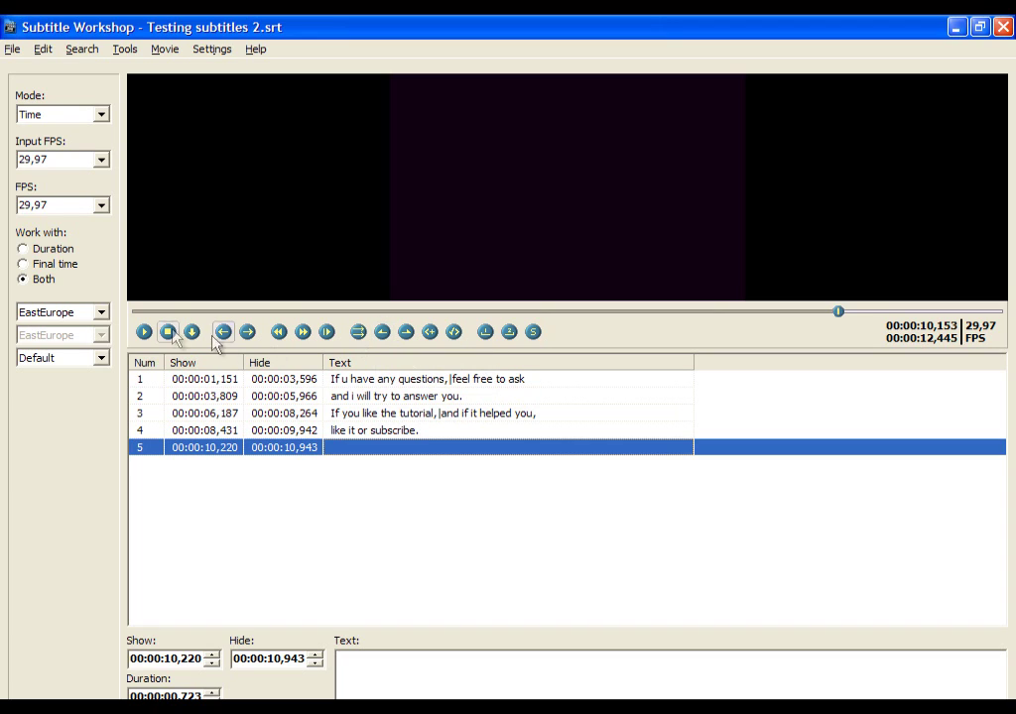
- Listen to the last phrase and write the fifth subtitle's text as "That is pretty much all."
{"action": "left_click", "coordinate": [143, 333]}
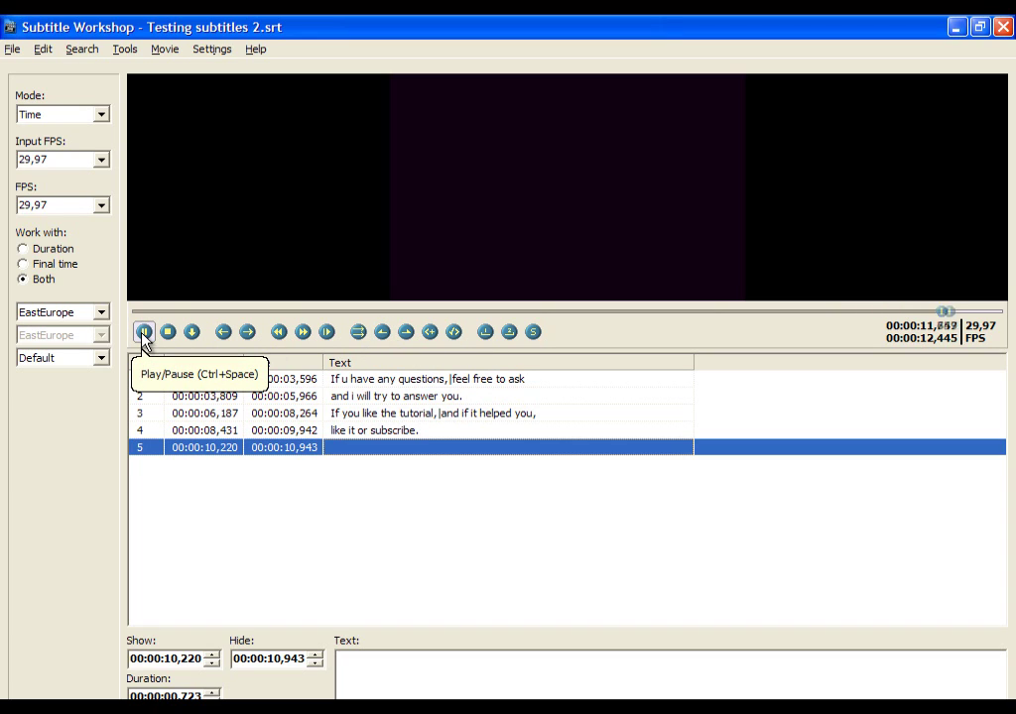
{"action": "left_click", "coordinate": [210, 461]}
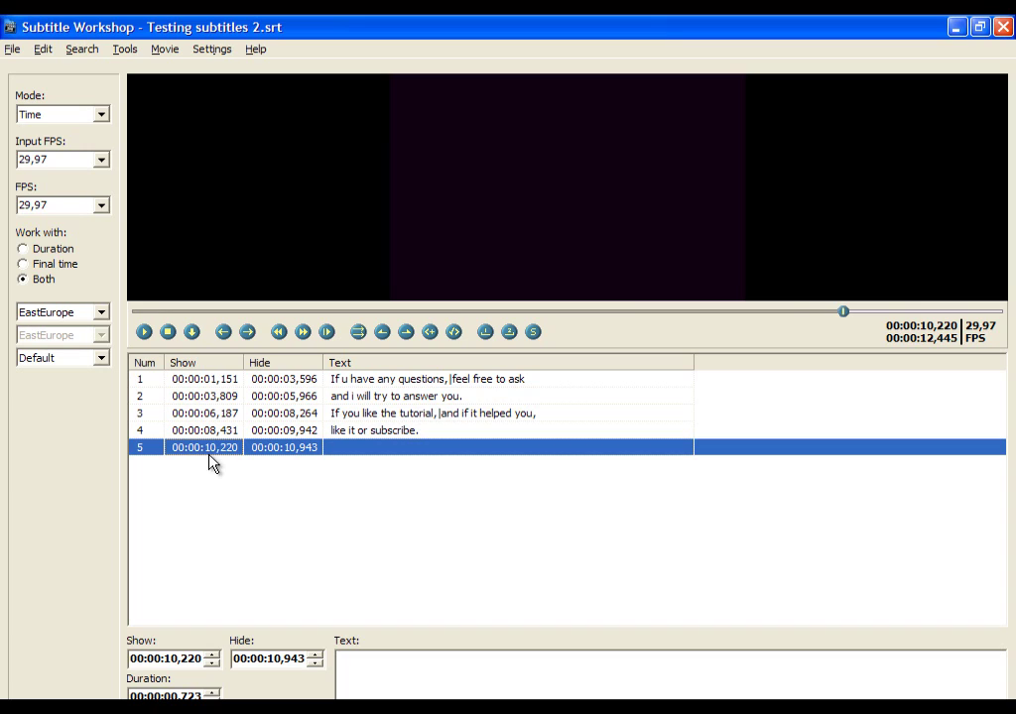
{"action": "left_click", "coordinate": [145, 332]}
{"action": "left_click", "coordinate": [483, 673]}
{"action": "type", "text": "That is pretty much all."}
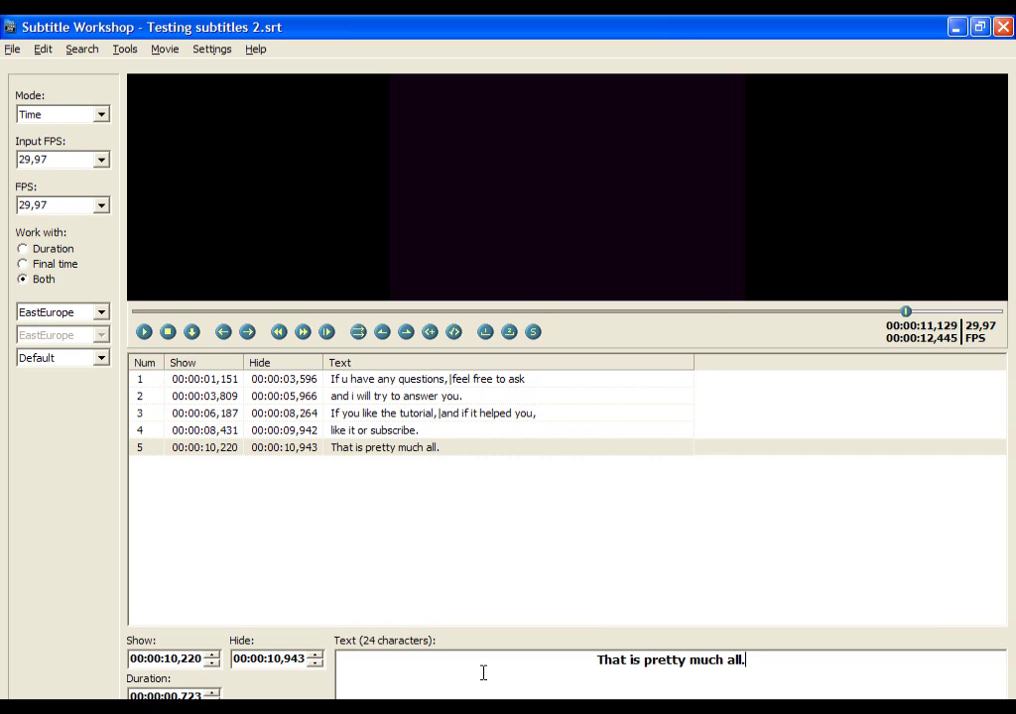
- Replay the movie from the fifth subtitle and set its final time to the end of the phrase, about 00:00:11,961
{"action": "left_click", "coordinate": [303, 450]}
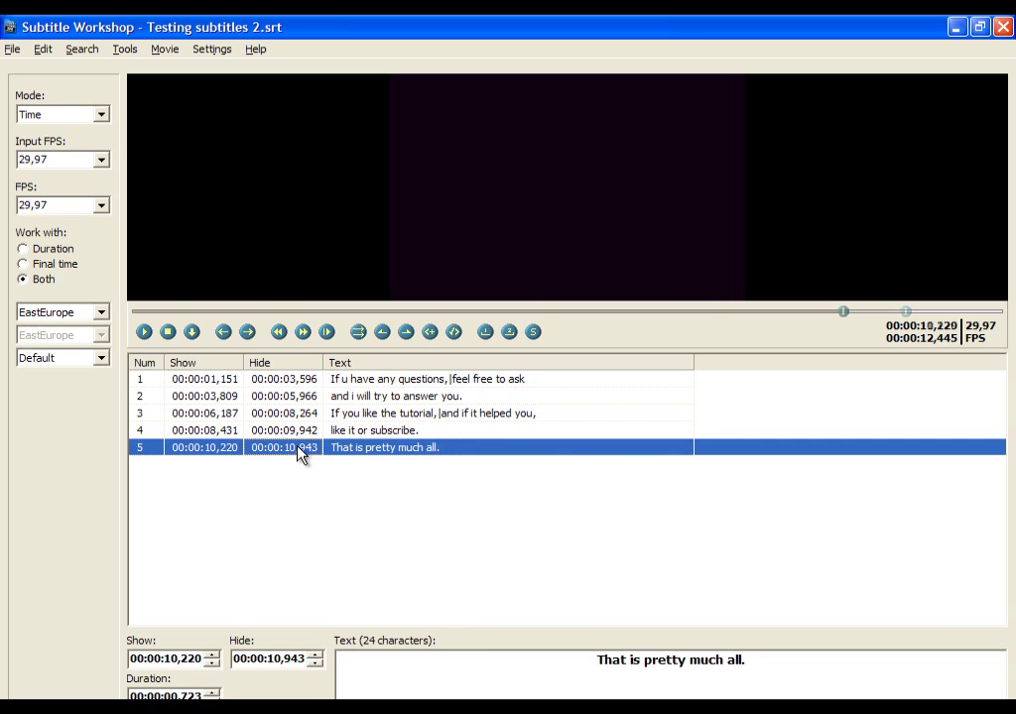
{"action": "left_click", "coordinate": [144, 332]}
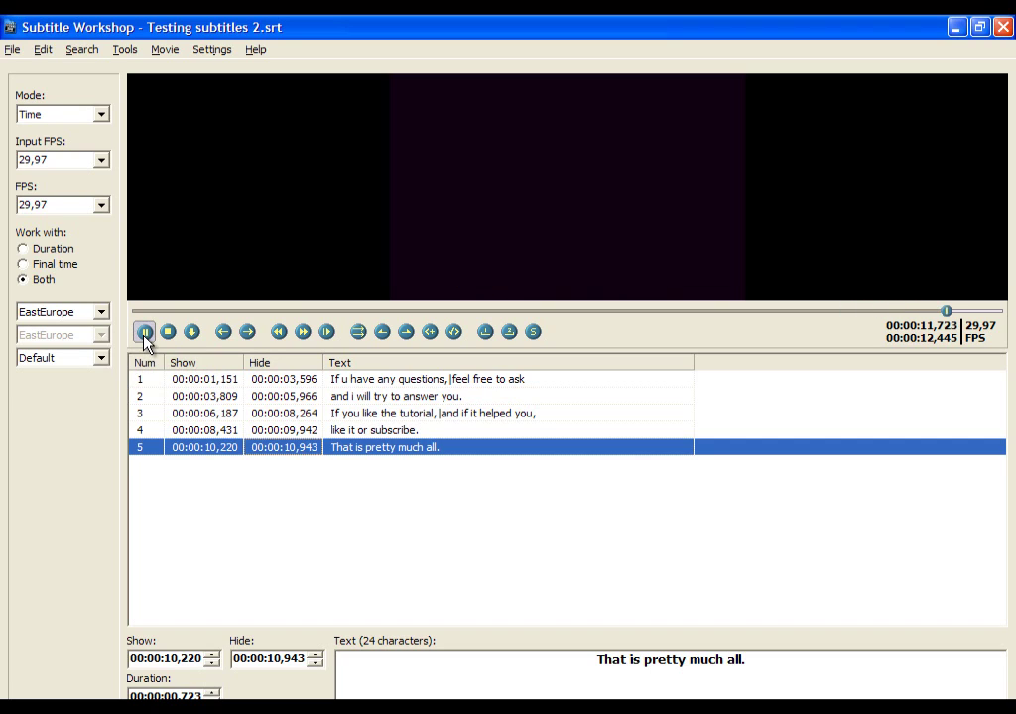
{"action": "left_click", "coordinate": [144, 332]}
{"action": "left_click", "coordinate": [406, 332]}
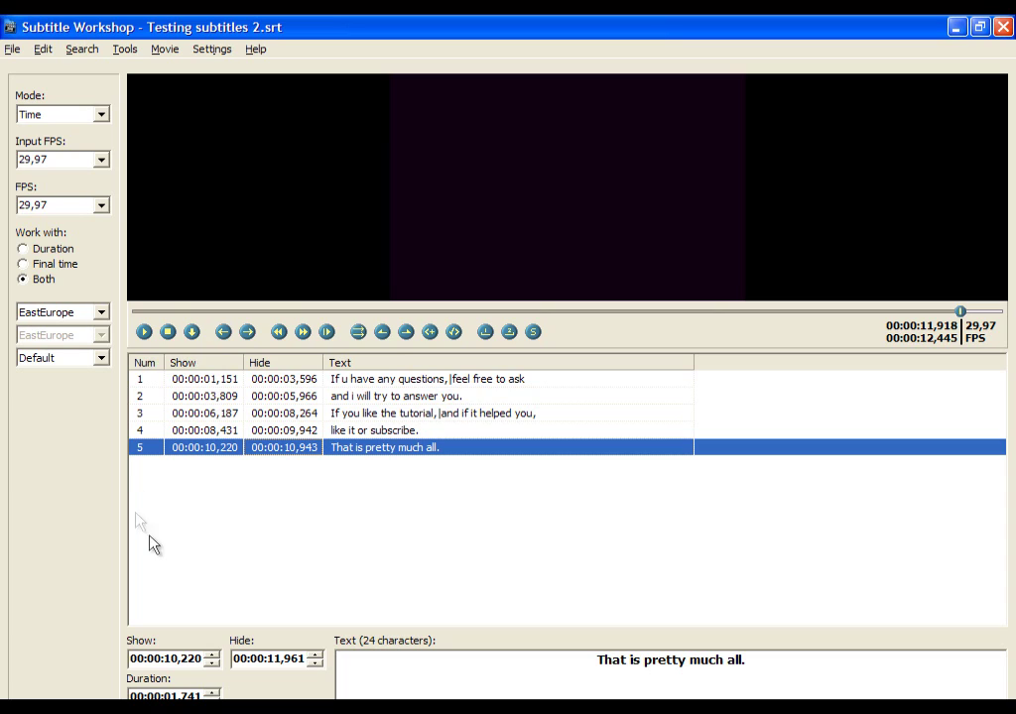
- Play the whole movie from the beginning to check the subtitles' timing, and select the first subtitle
{"action": "left_click", "coordinate": [167, 333]}
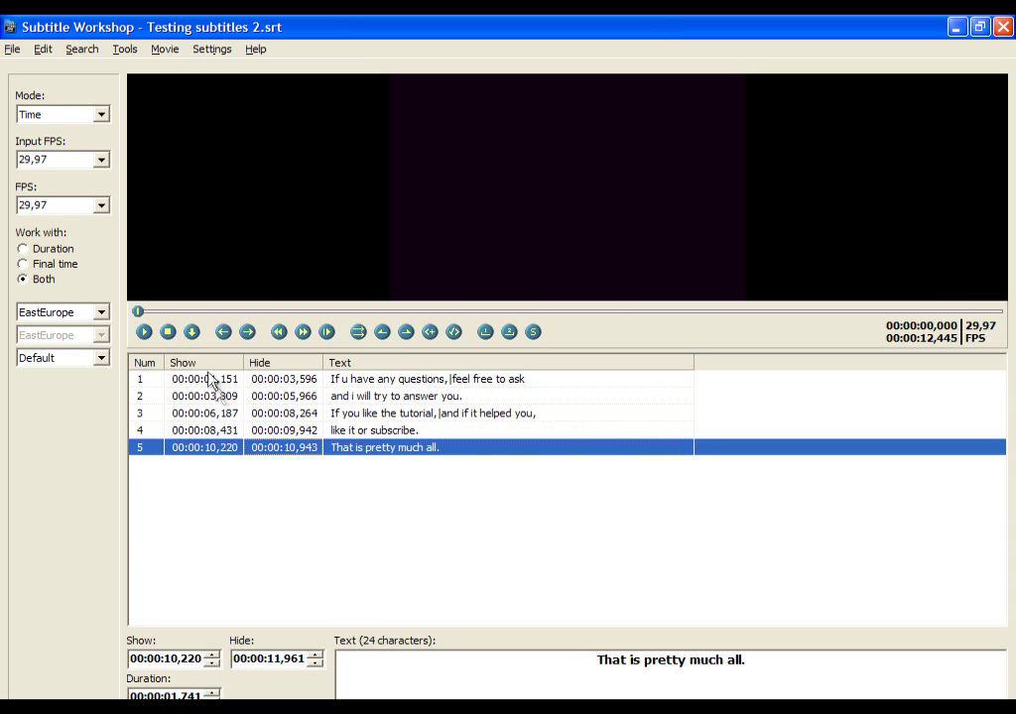
{"action": "left_click", "coordinate": [146, 333]}
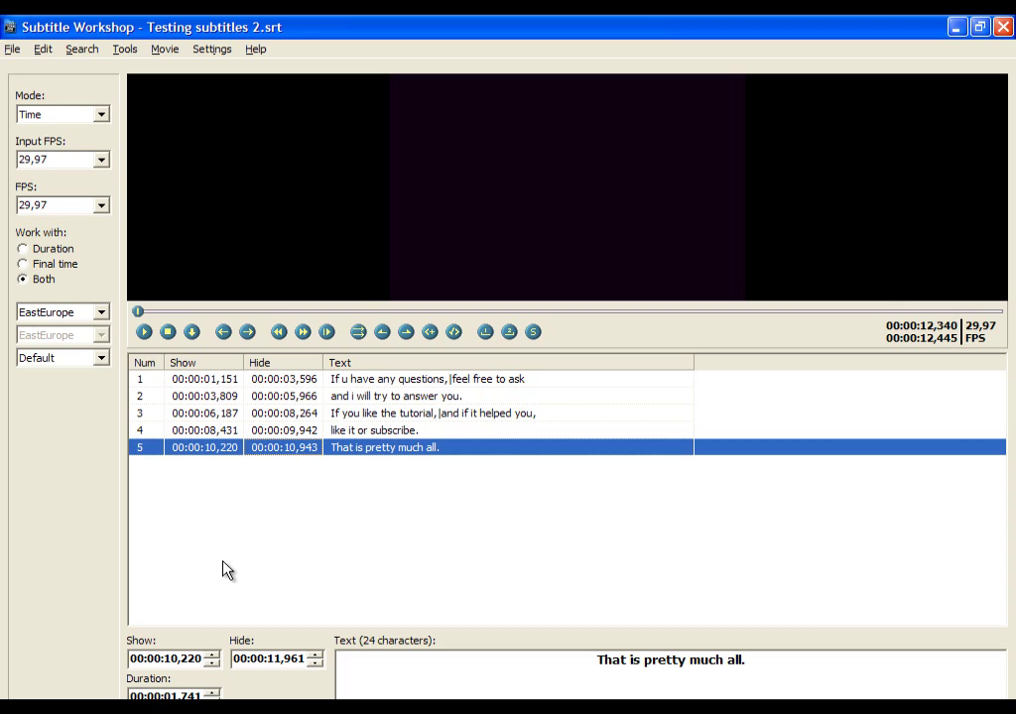
{"action": "left_click", "coordinate": [169, 333]}
{"action": "left_click", "coordinate": [284, 379]}
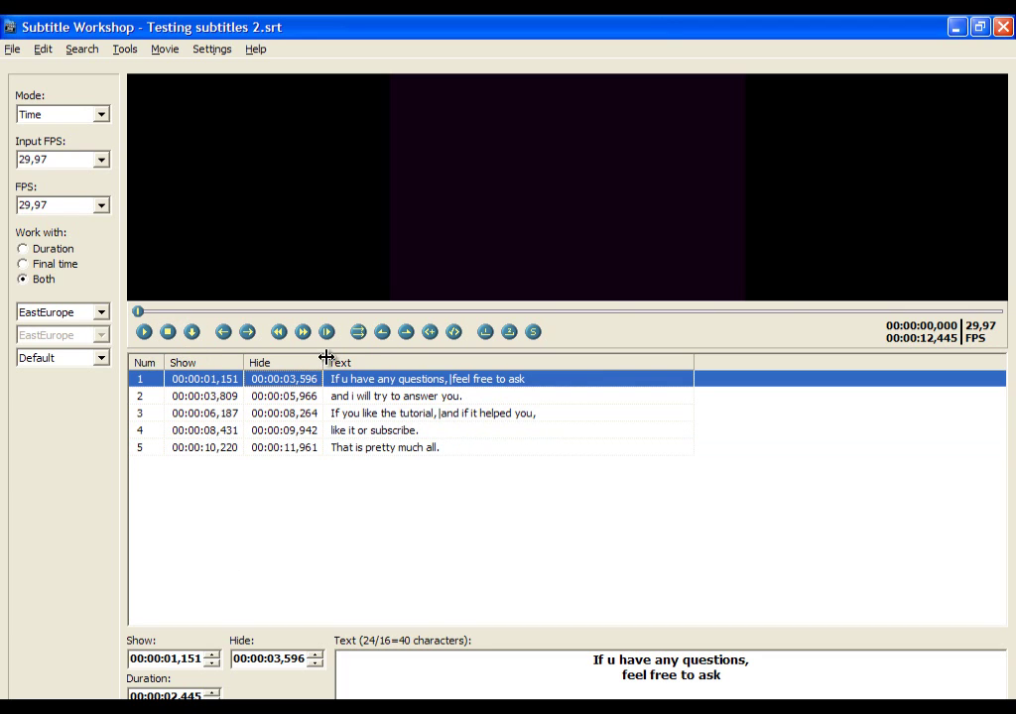